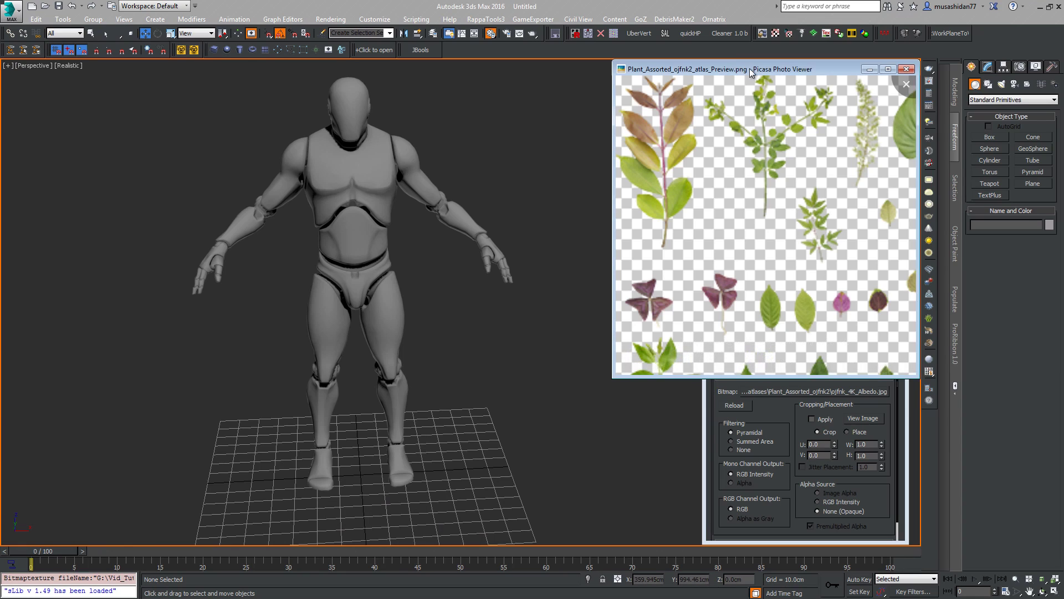
Examine the whole assorted plant atlas preview image and close the image viewer
left_click_drag(749, 70, 744, 74)
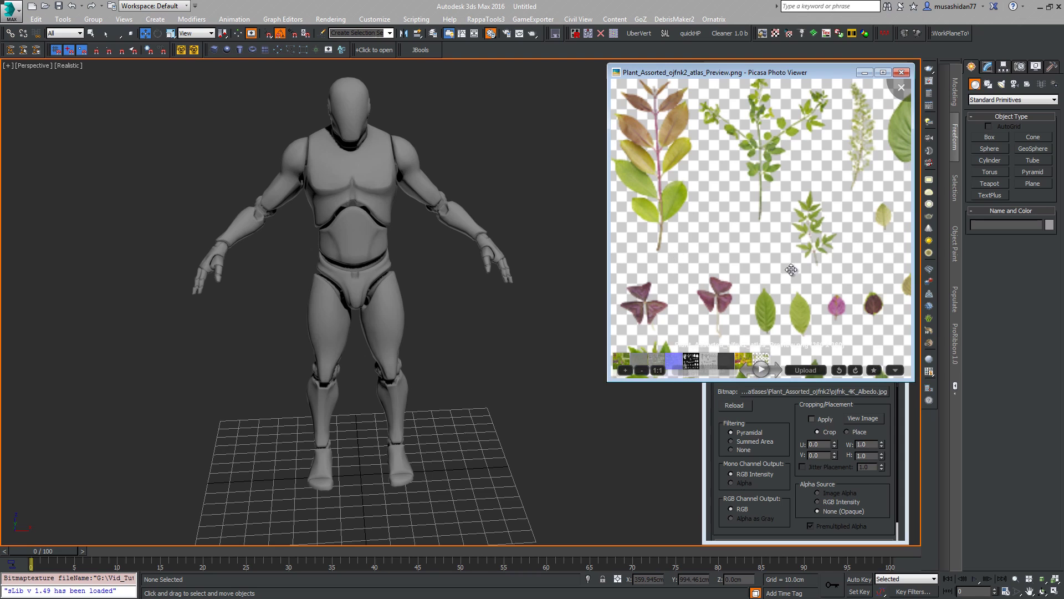
scroll(777, 222, "down", 2)
scroll(778, 221, "down", 3)
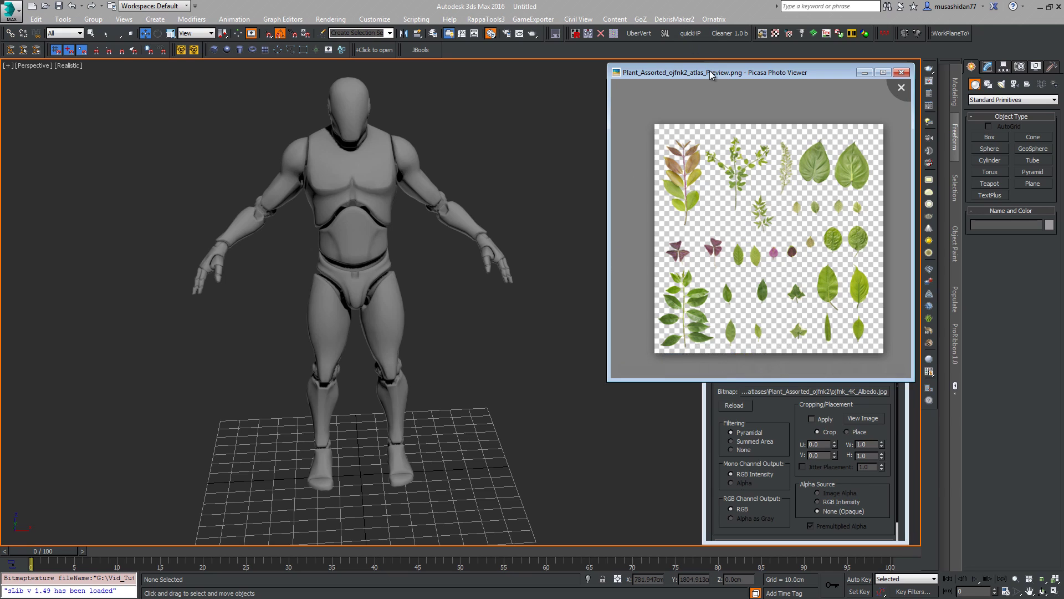
left_click_drag(710, 73, 711, 69)
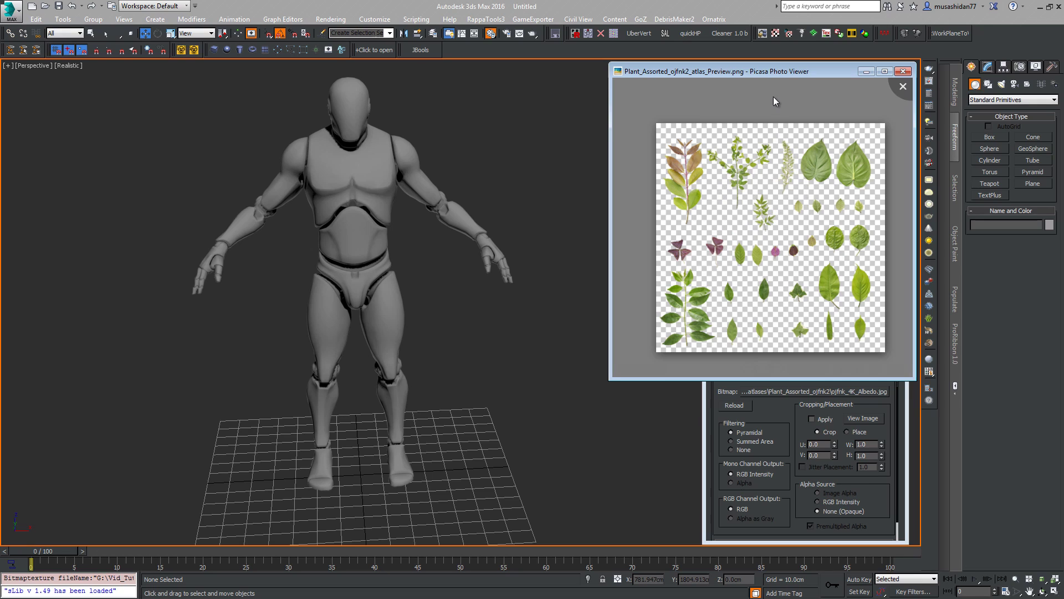
left_click_drag(773, 70, 777, 67)
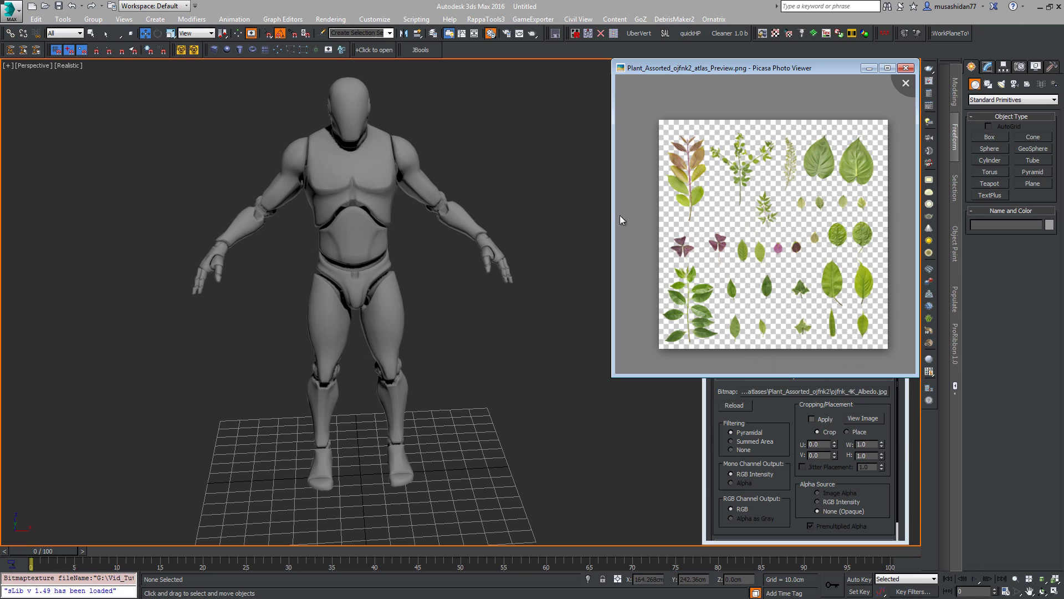
mouse_move(725, 322)
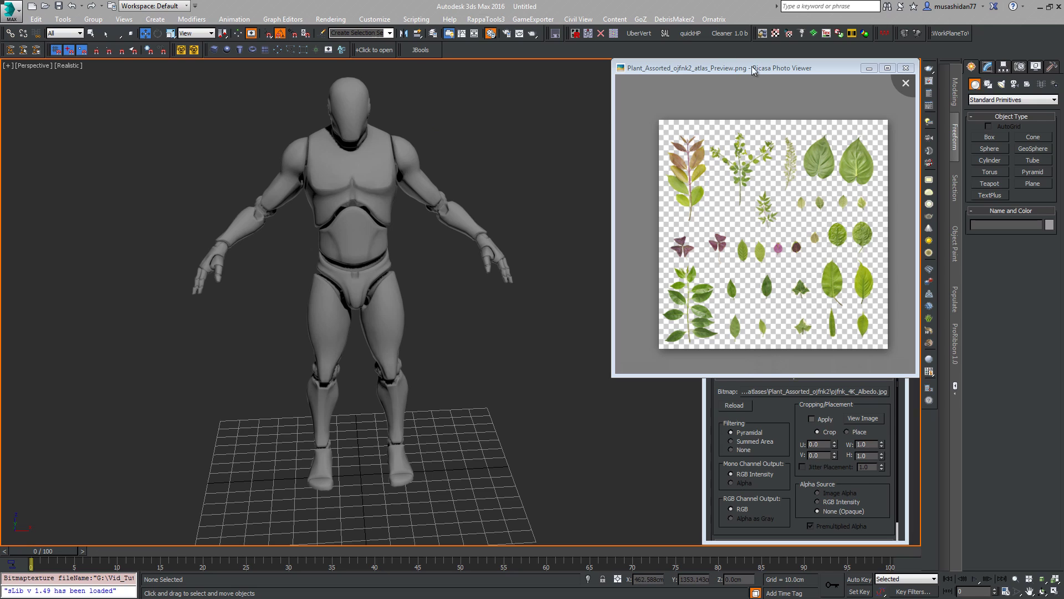
left_click(906, 67)
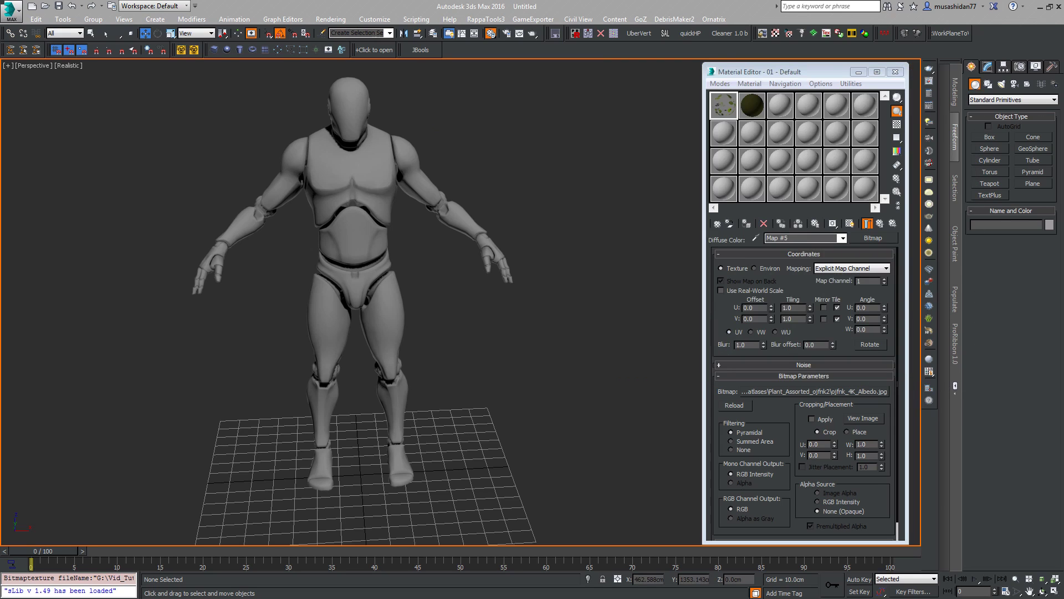
Create a 3-sided cylinder between the mannequin's feet, about 2.33 cm in radius and 92.4 cm high, with 5 height segments
middle_click_drag(494, 361, 485, 317)
left_click(989, 160)
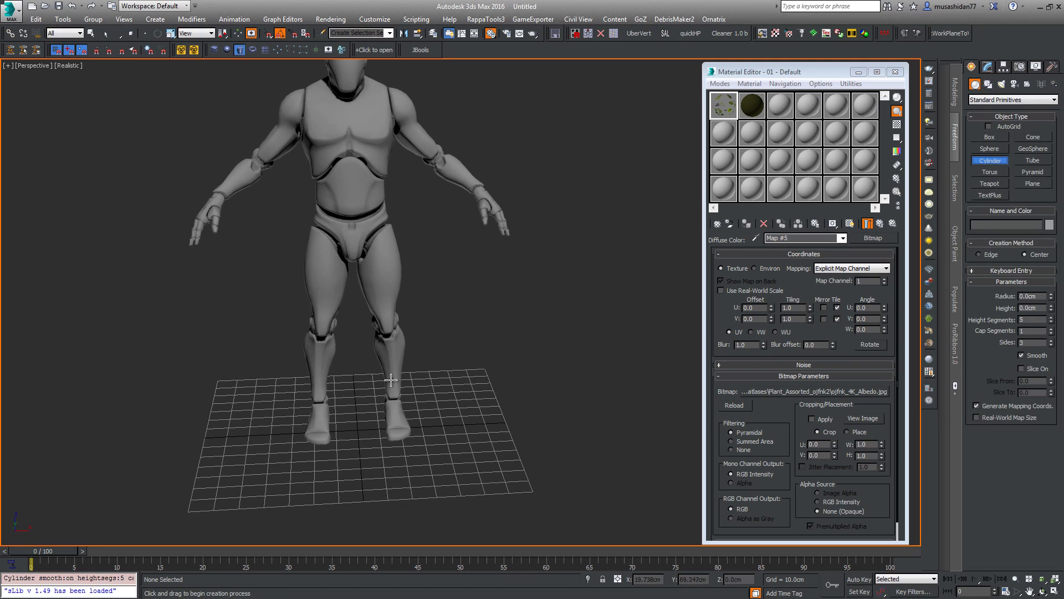
middle_click_drag(387, 426, 420, 408)
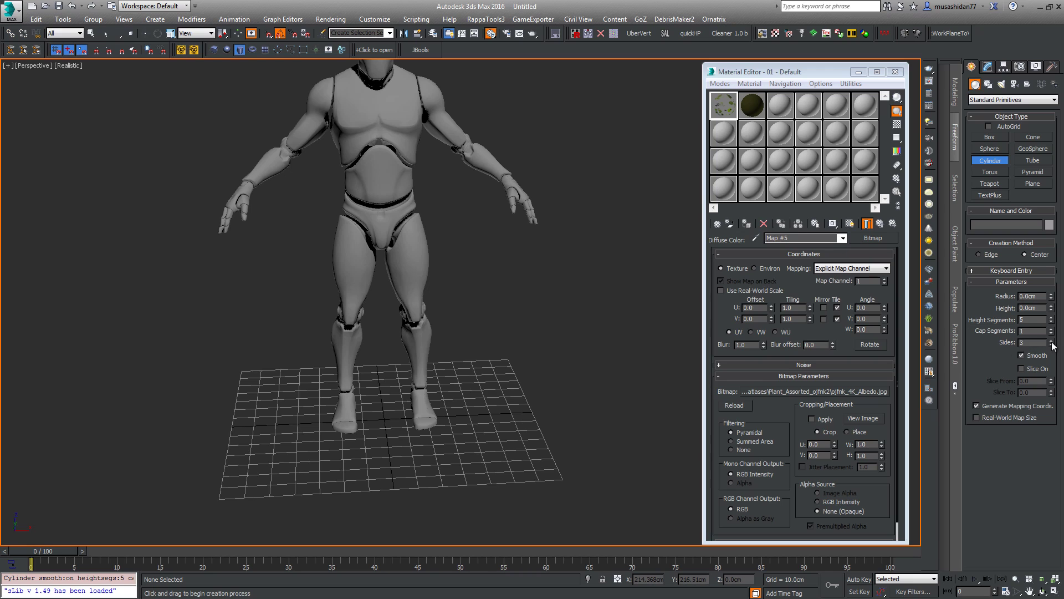
scroll(382, 427, "up", 2)
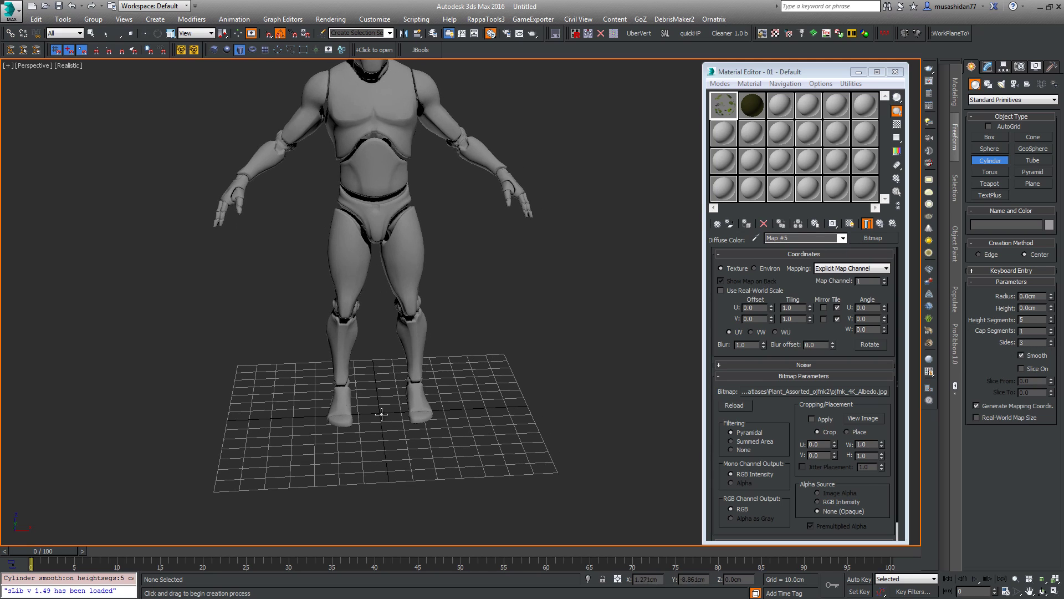
scroll(380, 393, "up", 2)
scroll(381, 393, "up", 2)
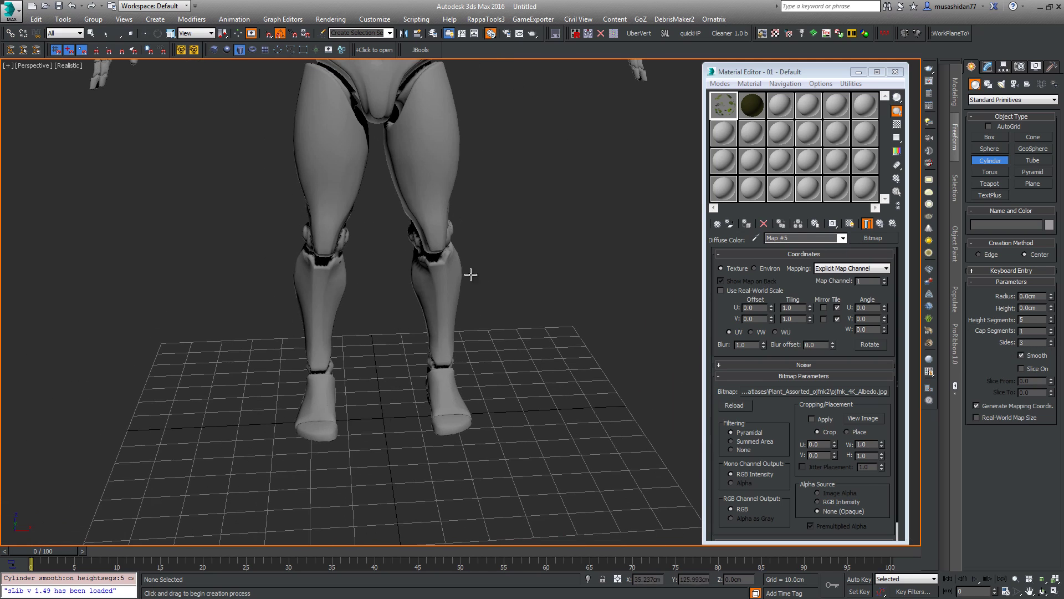
scroll(423, 335, "down", 2)
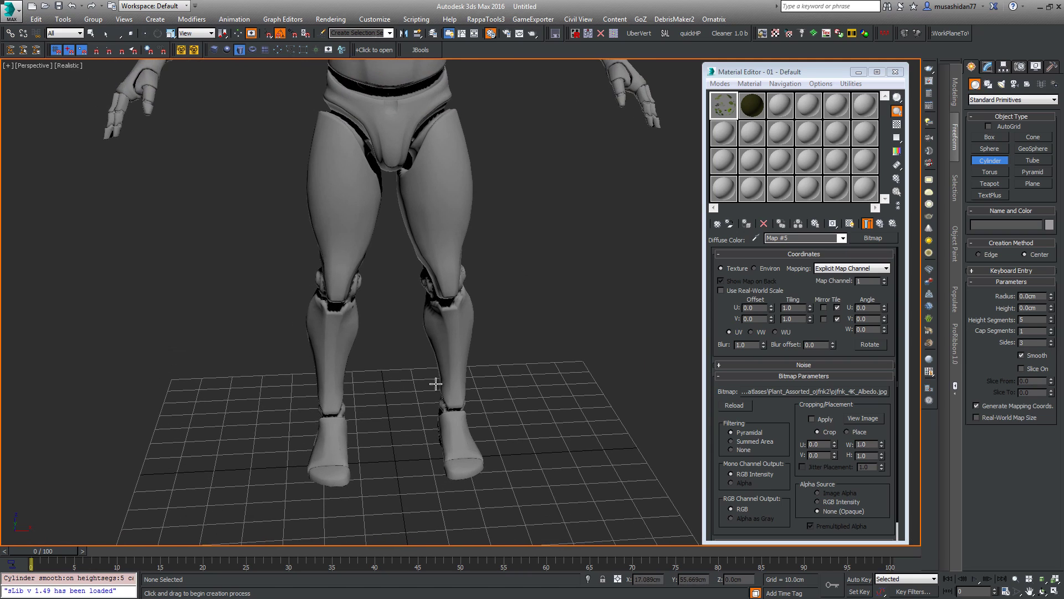
scroll(436, 383, "down", 2)
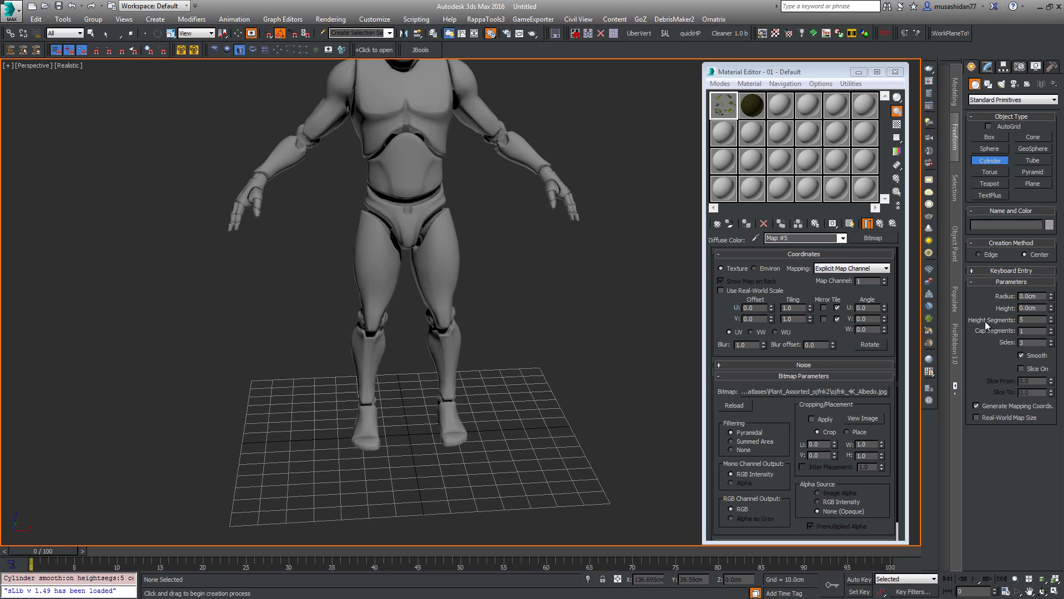
middle_click_drag(406, 436, 407, 447)
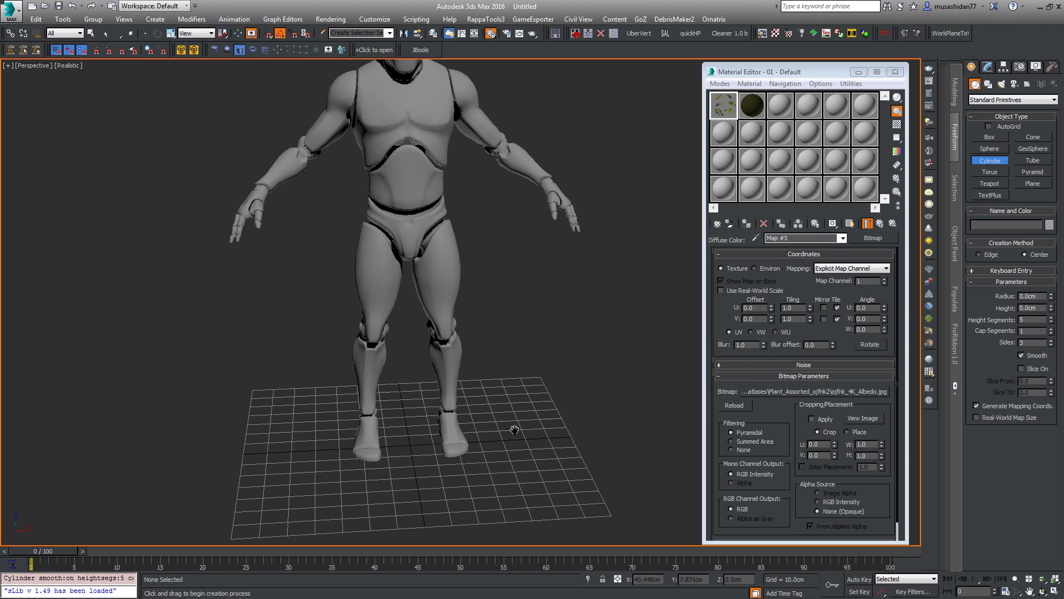
middle_click_drag(523, 425, 517, 418)
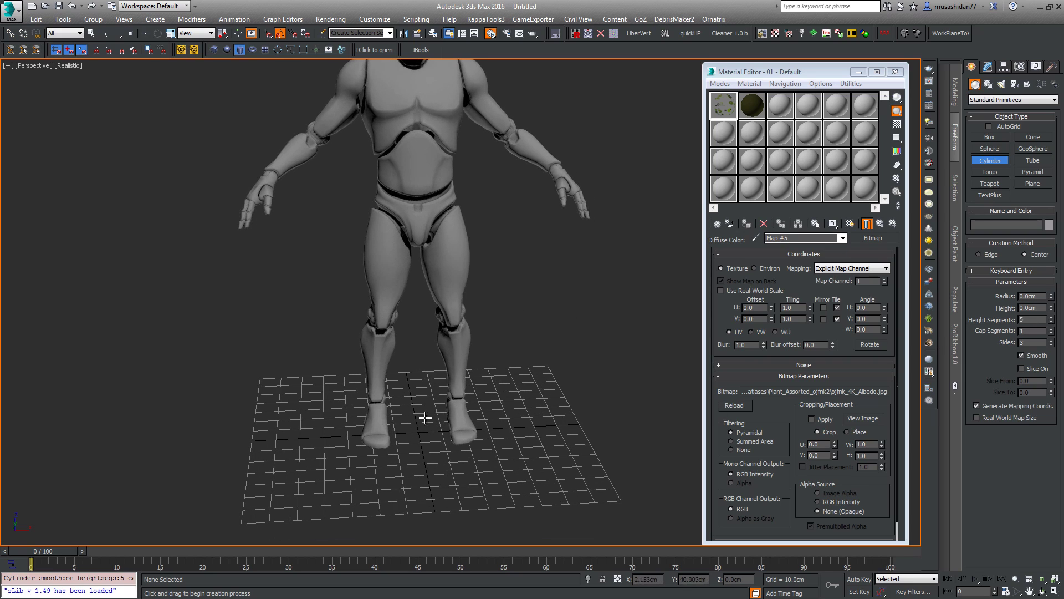
middle_click_drag(426, 430, 425, 400)
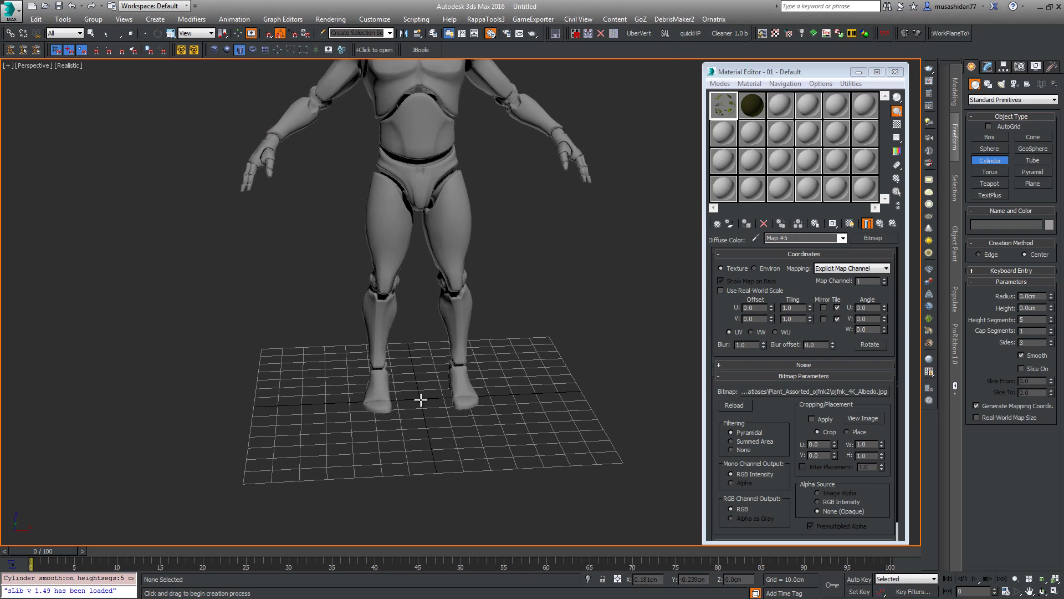
scroll(420, 394, "up", 3)
left_click_drag(419, 394, 421, 396)
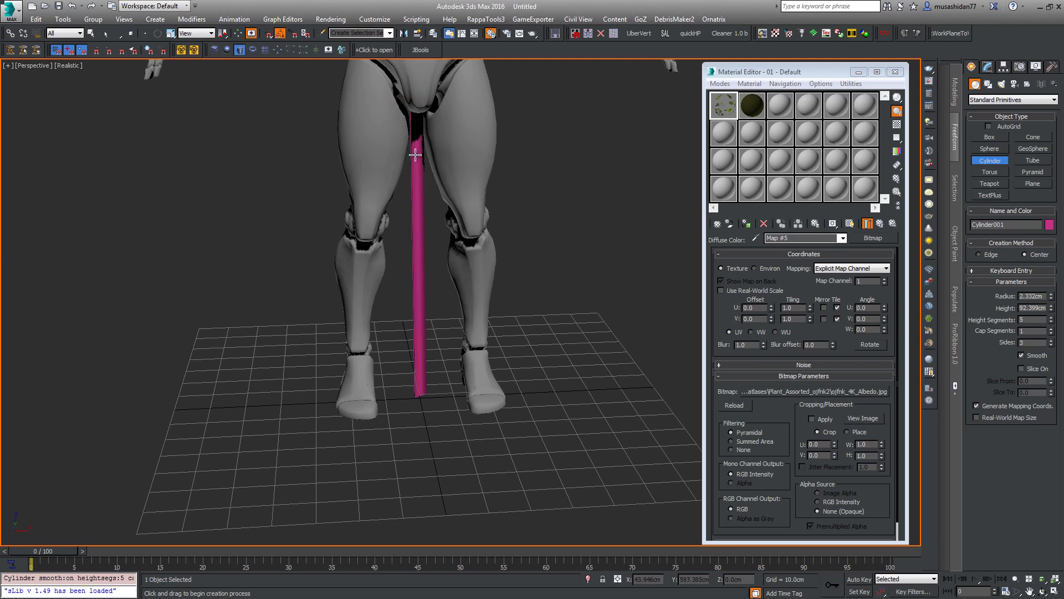
Hide the mannequin so that only the cylinder remains in the viewport
middle_click_drag(428, 189, 430, 275)
scroll(430, 275, "down", 8)
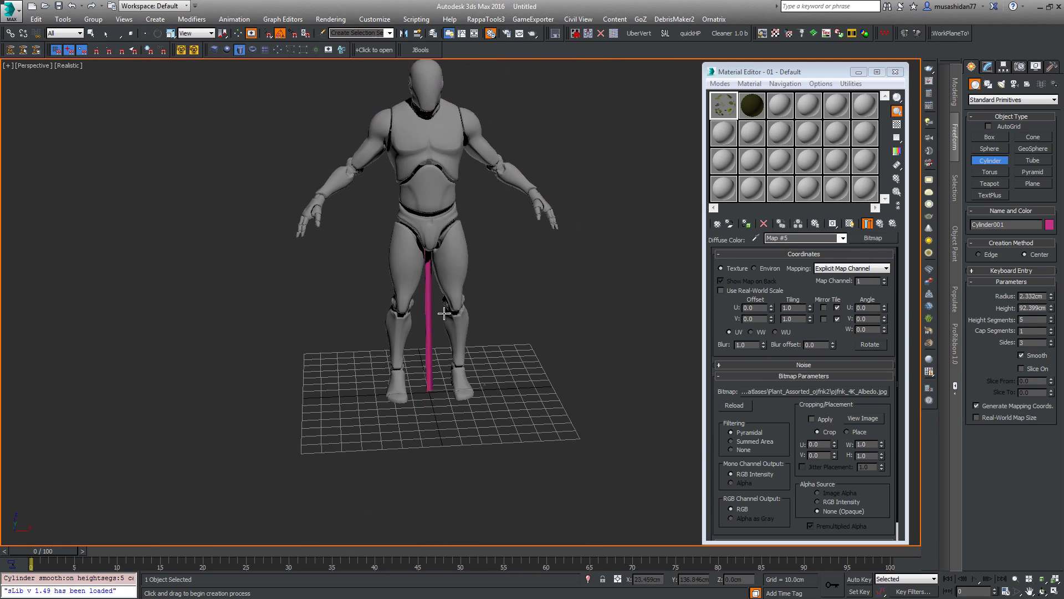
key("w")
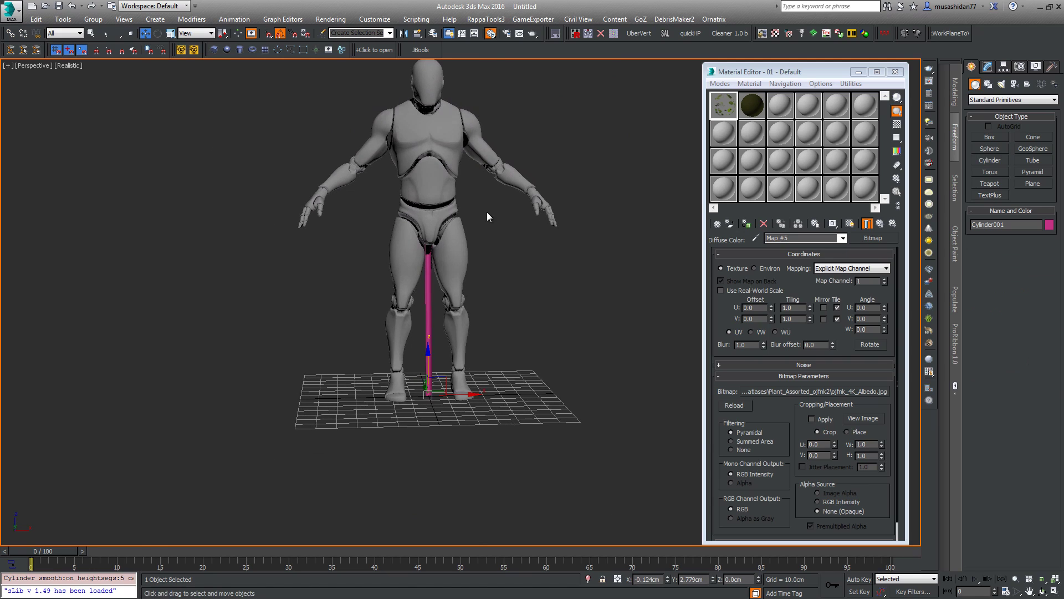
left_click(443, 141)
right_click(443, 141)
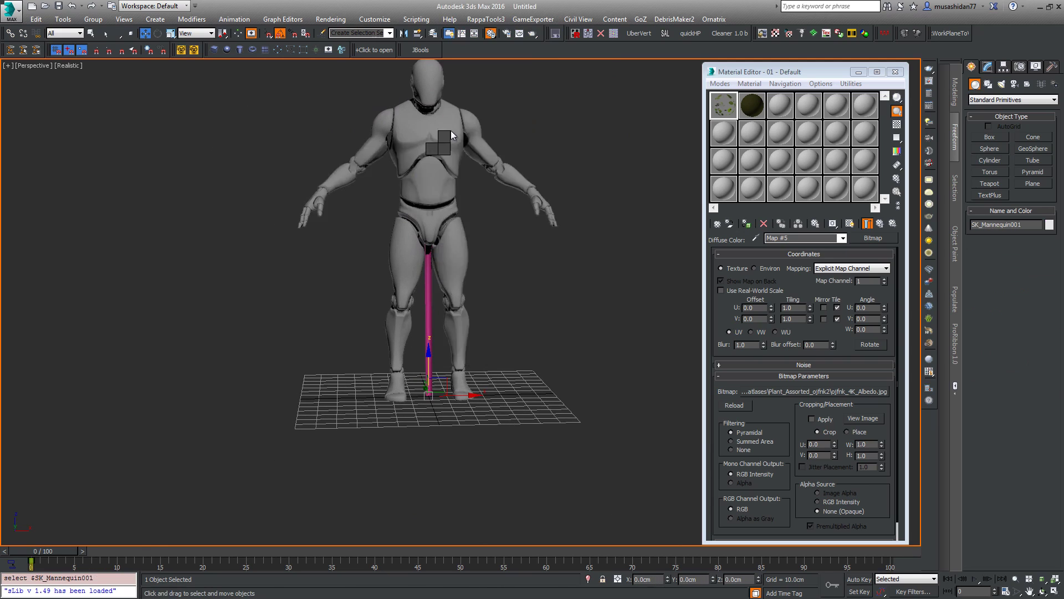
left_click(451, 131)
scroll(443, 338, "up", 5)
right_click(450, 329)
left_click(454, 332)
Centre the cylinder at the world origin and reduce its radius to about 0.886 cm
left_click(411, 344)
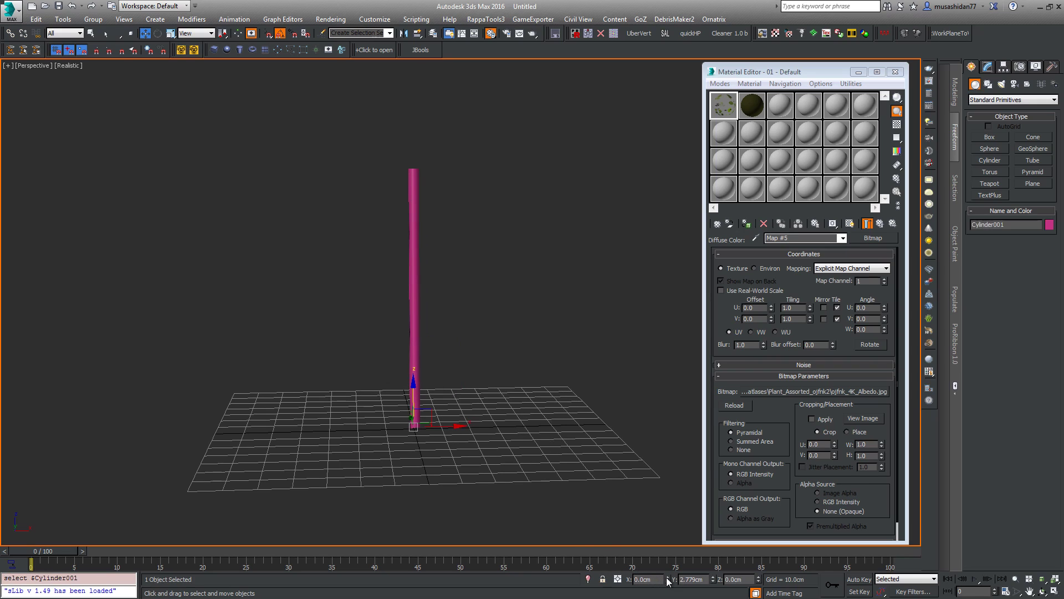
left_click(989, 67)
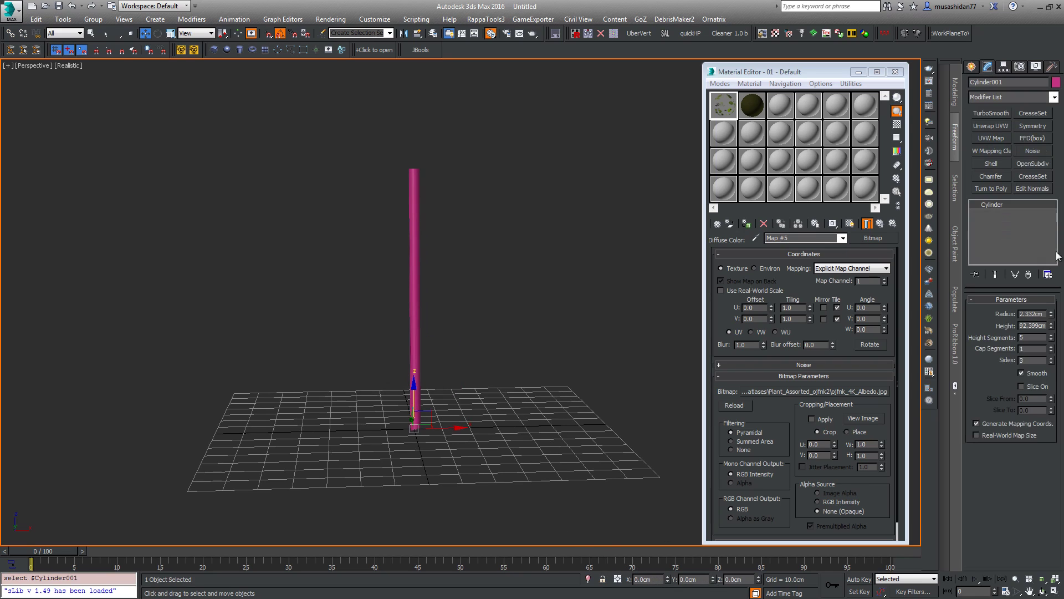
left_click_drag(1051, 314, 8, 346)
middle_click_drag(450, 296, 443, 222, "alt")
scroll(430, 283, "up", 3)
scroll(431, 283, "down", 3)
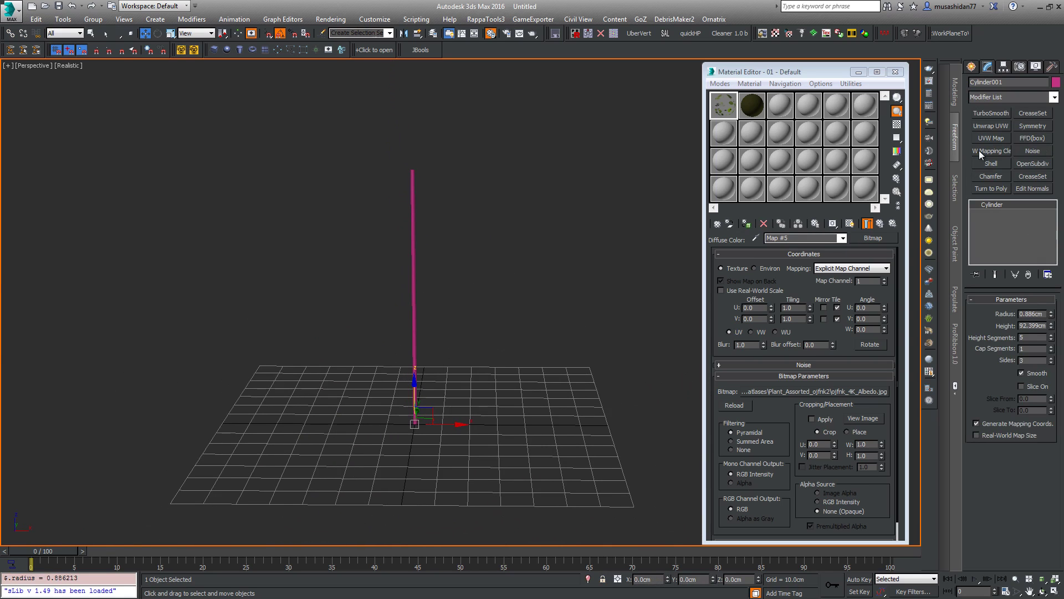
Add a Taper modifier to the cylinder and narrow it toward the top with an amount of about -0.7
left_click(1054, 98)
scroll(1049, 377, "down", 15)
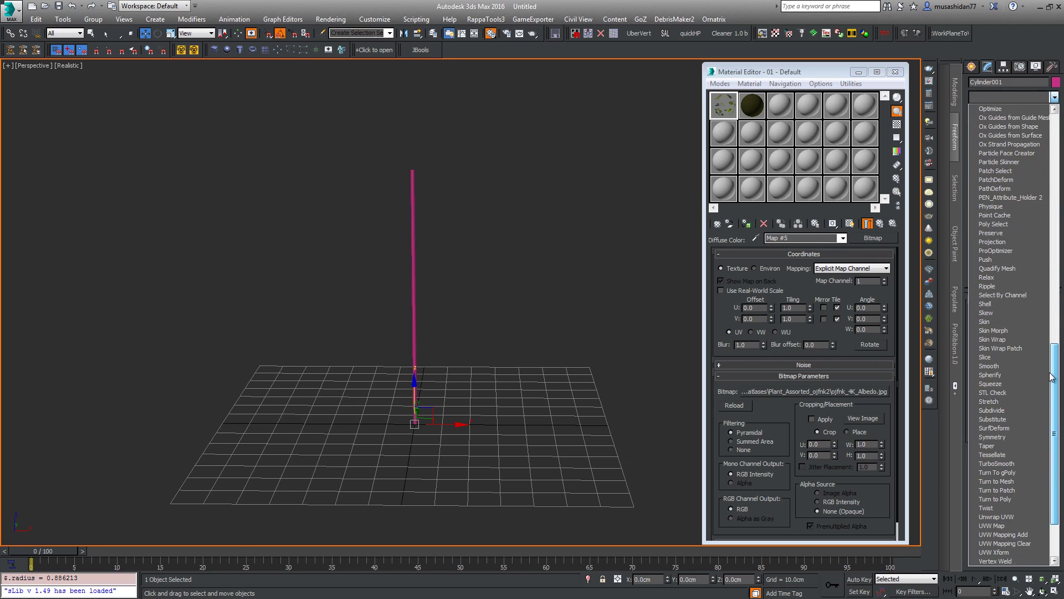
left_click(992, 437)
scroll(435, 206, "up", 6)
middle_click_drag(411, 155, 476, 228)
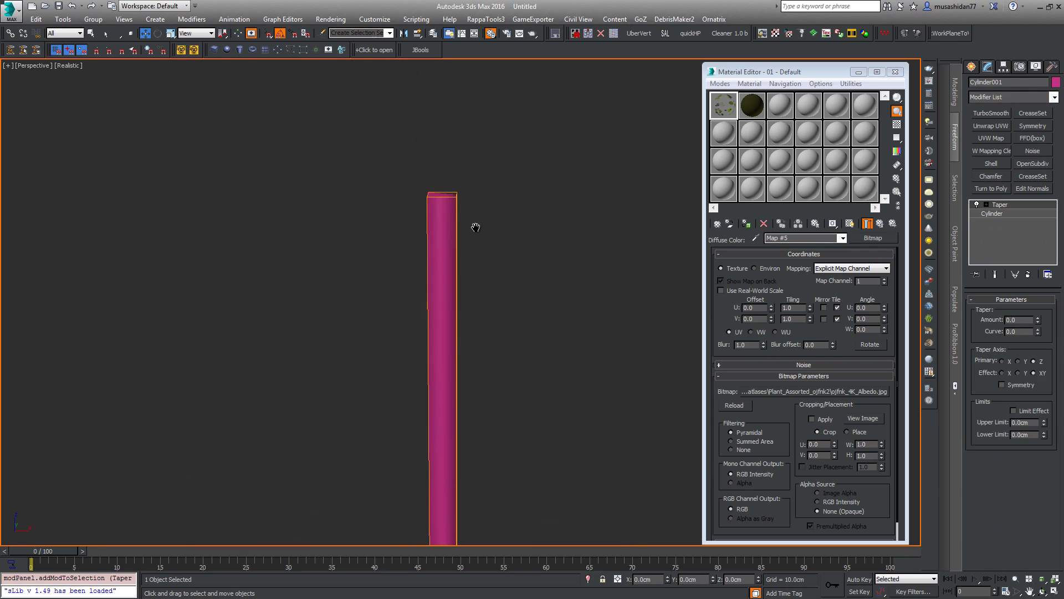
left_click_drag(1038, 321, 1043, 366)
scroll(544, 402, "down", 5)
middle_click_drag(544, 401, 514, 316)
scroll(472, 326, "up", 6)
scroll(472, 326, "down", 5)
Add an Edit Poly modifier and delete the cylinder's end-cap polygons, keeping all of its side polygons
left_click(1053, 97)
scroll(1029, 347, "down", 4)
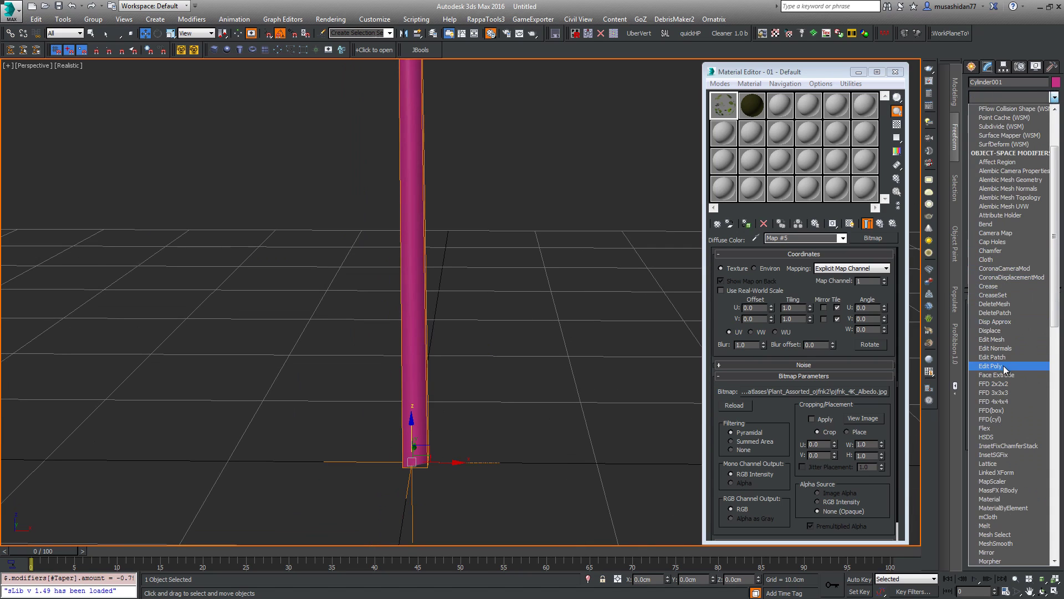
left_click(994, 339)
left_click(1024, 386)
middle_click_drag(477, 166, 497, 334)
middle_click_drag(437, 88, 451, 232)
left_click_drag(375, 177, 527, 251)
scroll(526, 251, "down", 5)
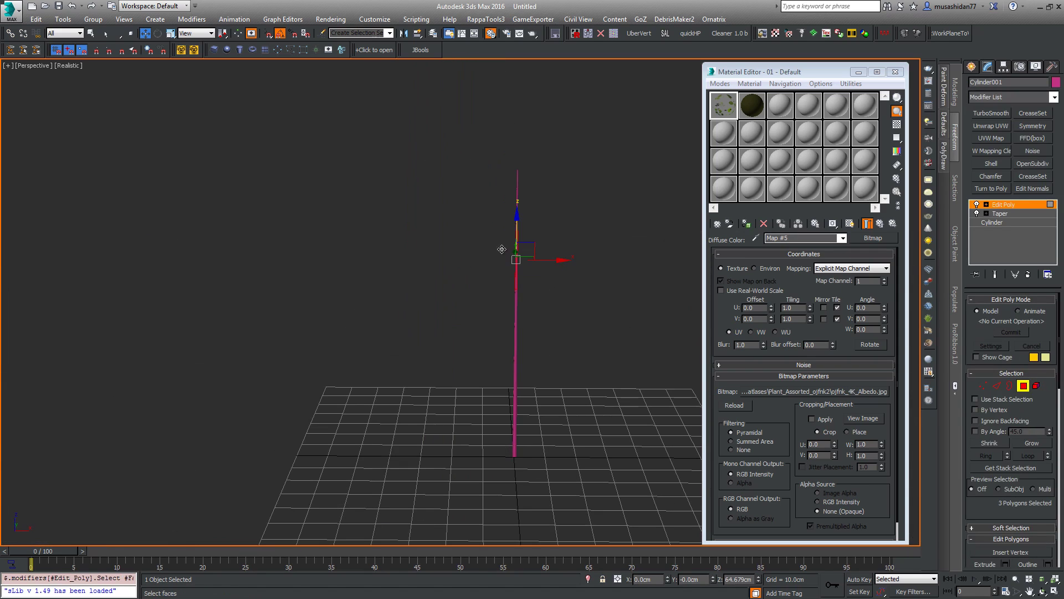
left_click_drag(561, 445, 544, 450)
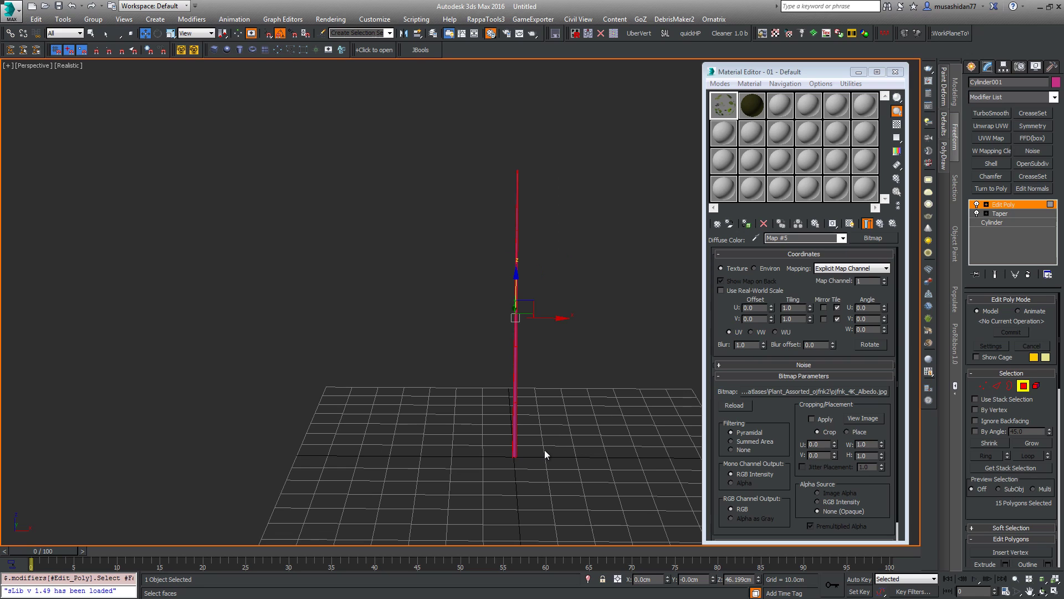
key("ctrl+i")
key("Delete")
Switch the viewport to a close orthographic back view of the stem with edged faces shown
middle_click_drag(552, 412, 473, 404, "alt")
key("v")
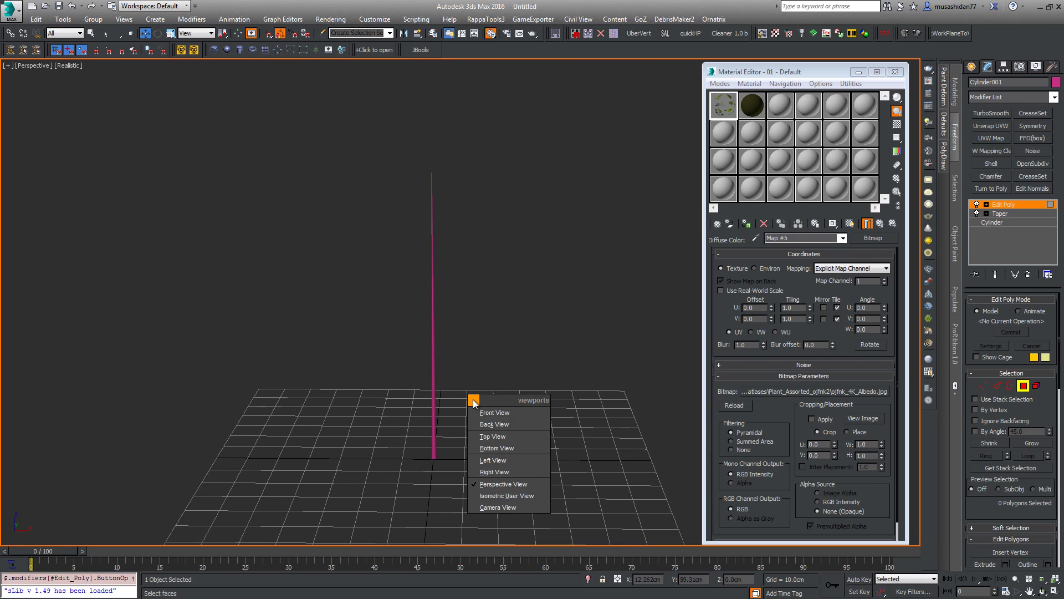
left_click(499, 425)
middle_click_drag(446, 222, 439, 322)
scroll(441, 311, "up", 4)
scroll(441, 311, "down", 4)
scroll(441, 316, "up", 3)
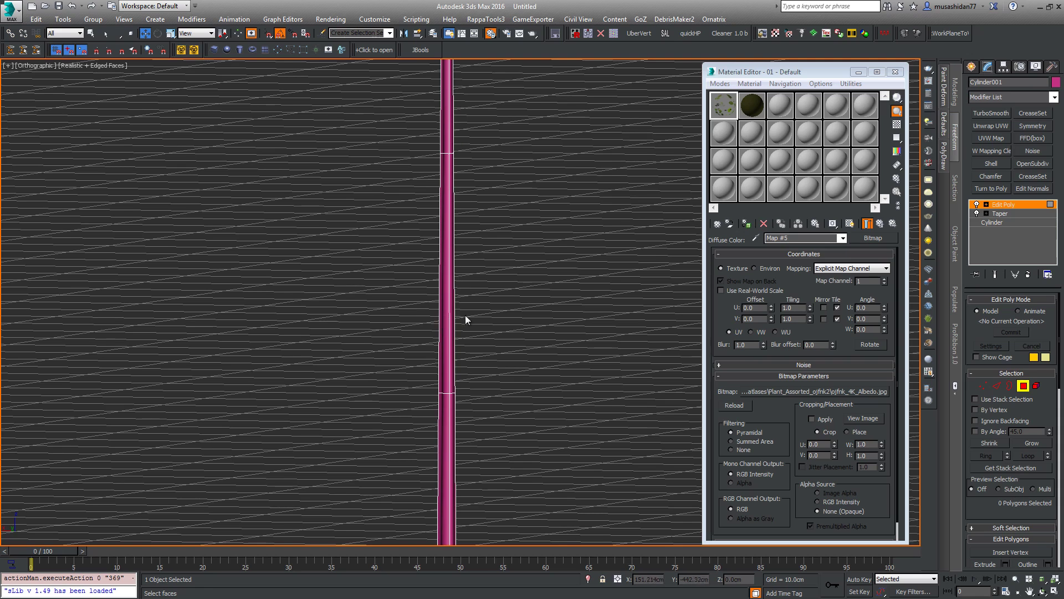
Inspect the stem's existing UV layout with an Unwrap UVW modifier, and remove that modifier
left_click(1010, 206)
left_click(991, 126)
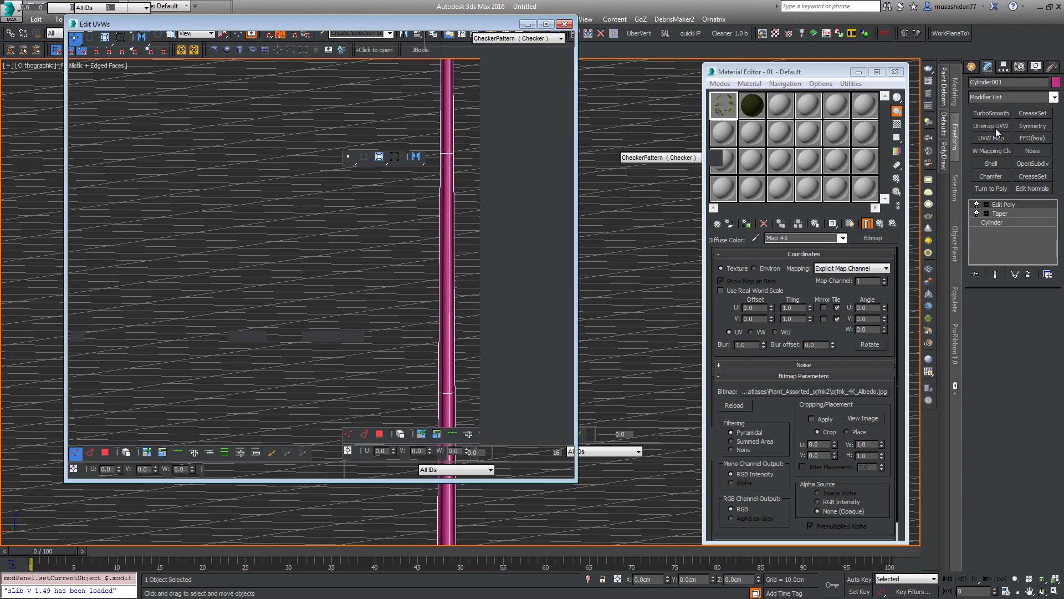
middle_click_drag(655, 334, 649, 414)
scroll(609, 321, "up", 5)
scroll(202, 249, "down", 3)
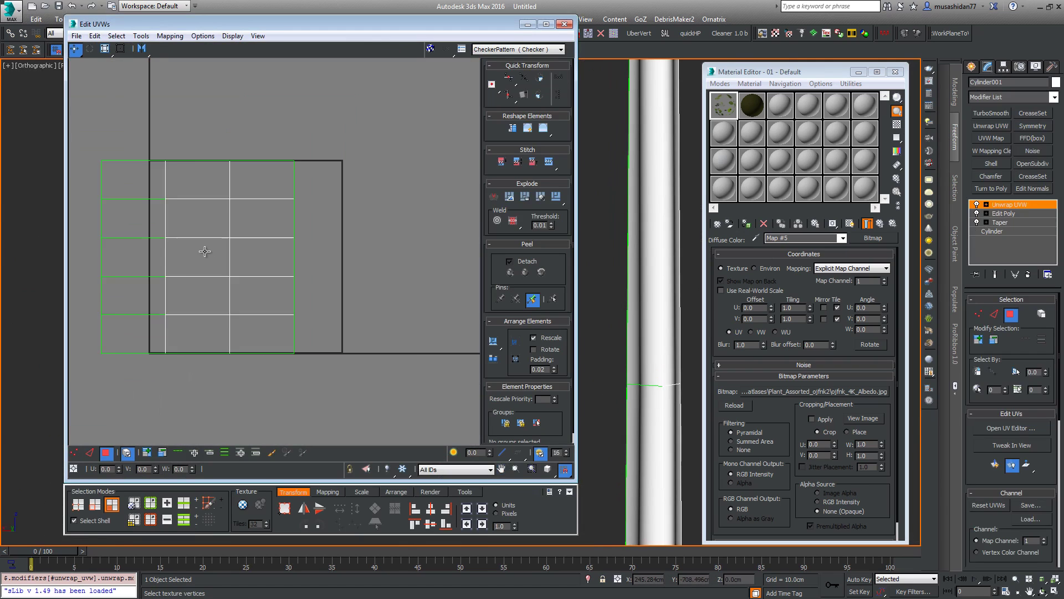
middle_click_drag(202, 249, 231, 246)
left_click(1028, 274)
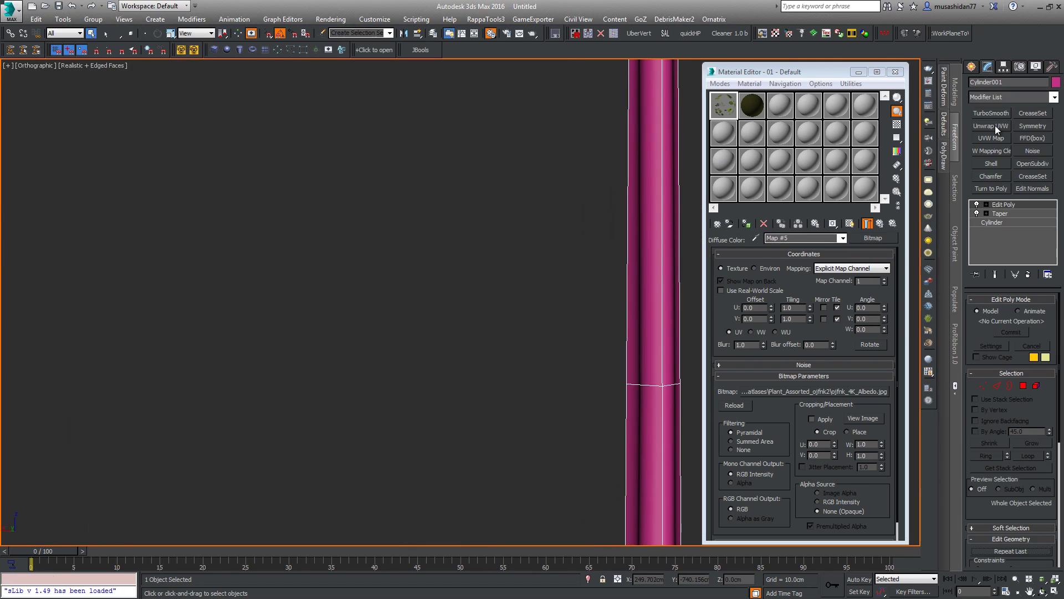
Add UVW Mapping Clear and Unwrap UVW modifiers to the stem, and assign it the dark green 02 - Default material
left_click(990, 151)
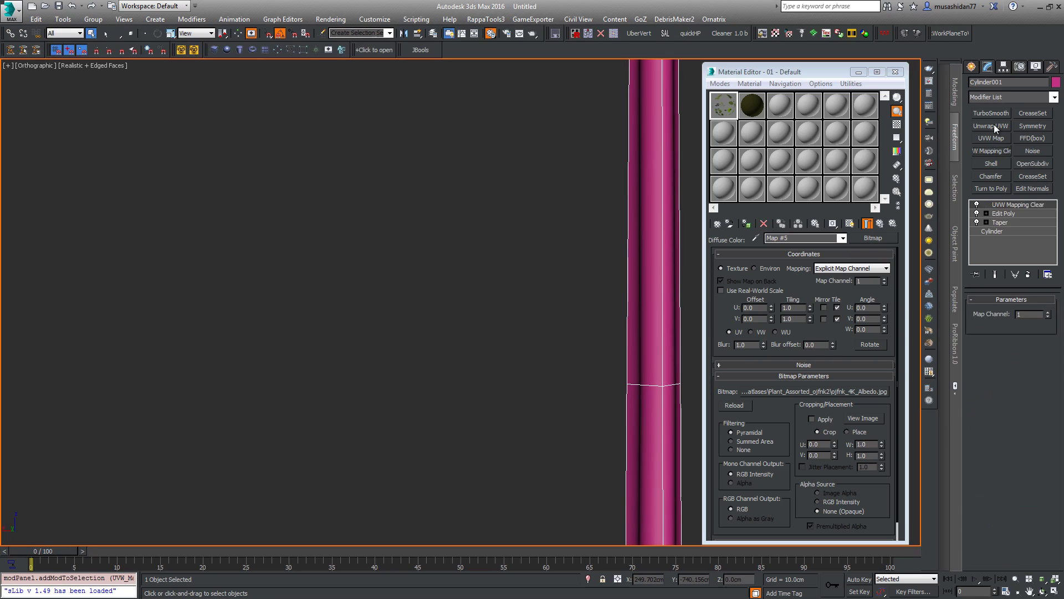
left_click(994, 125)
left_click(658, 284)
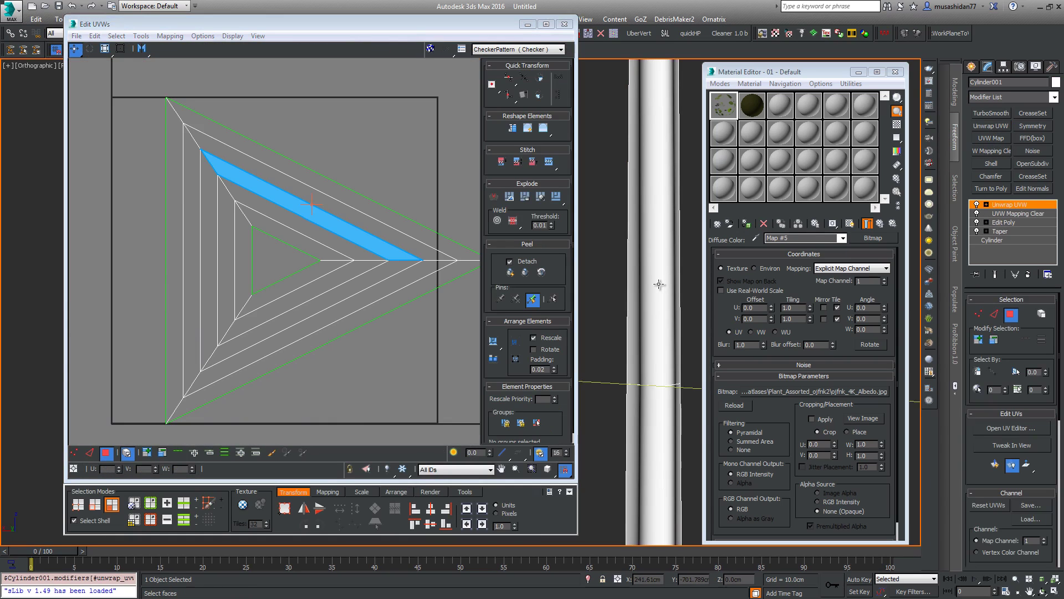
scroll(658, 284, "down", 3)
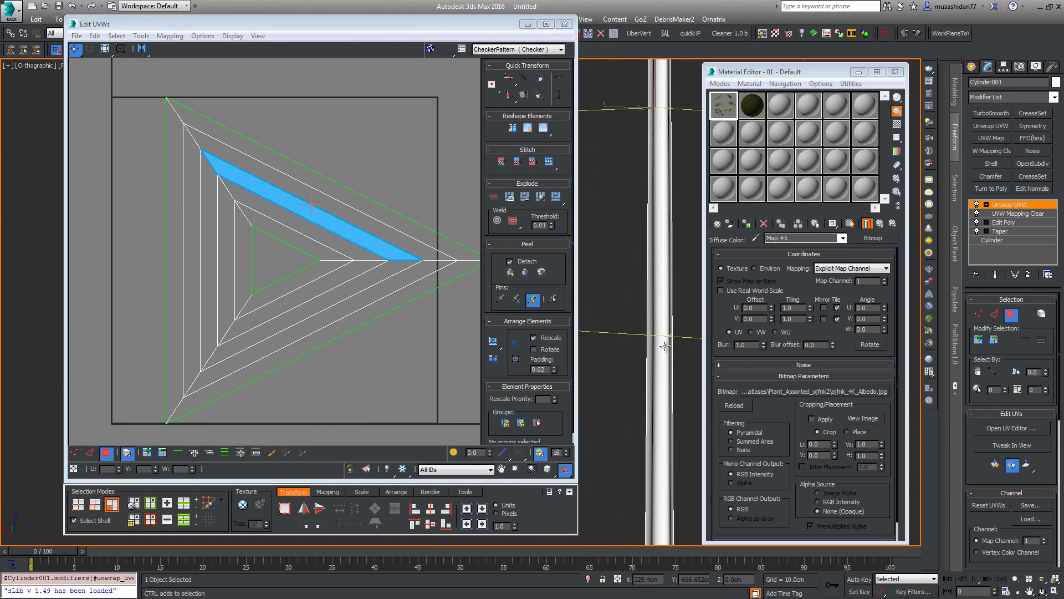
scroll(668, 323, "up", 3)
left_click(752, 106)
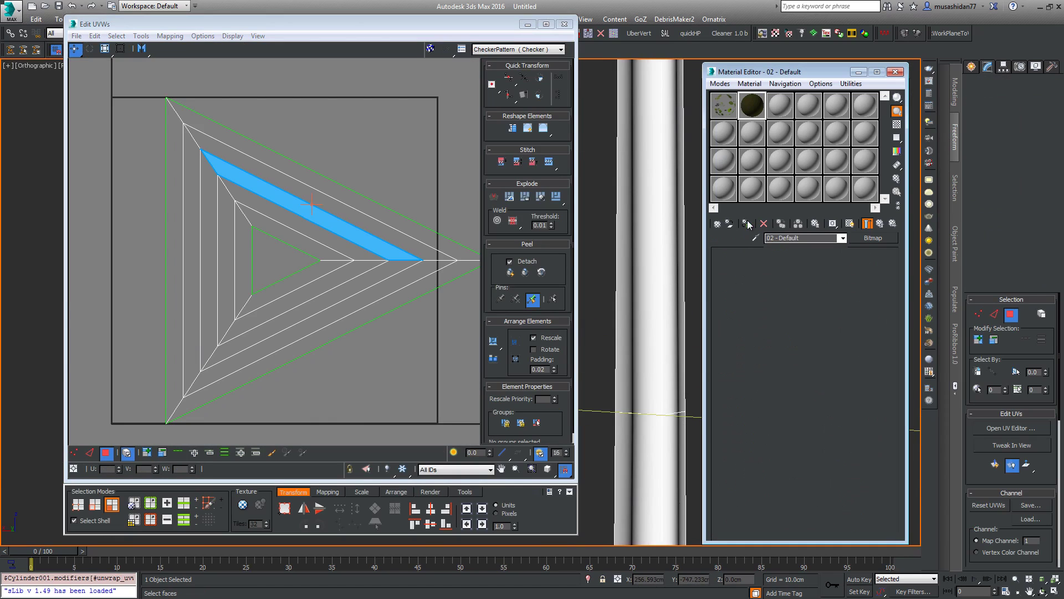
left_click(747, 223)
Select the vertical edge line running the stem's full length and break its UVs there to form a seam
left_click(995, 313)
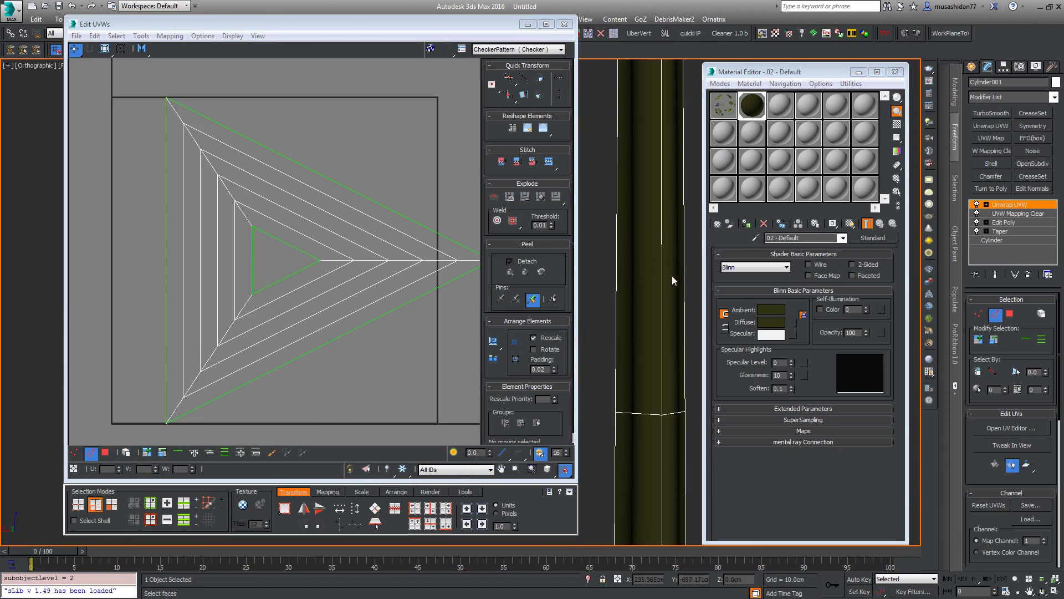
left_click(662, 277)
left_click(1025, 338)
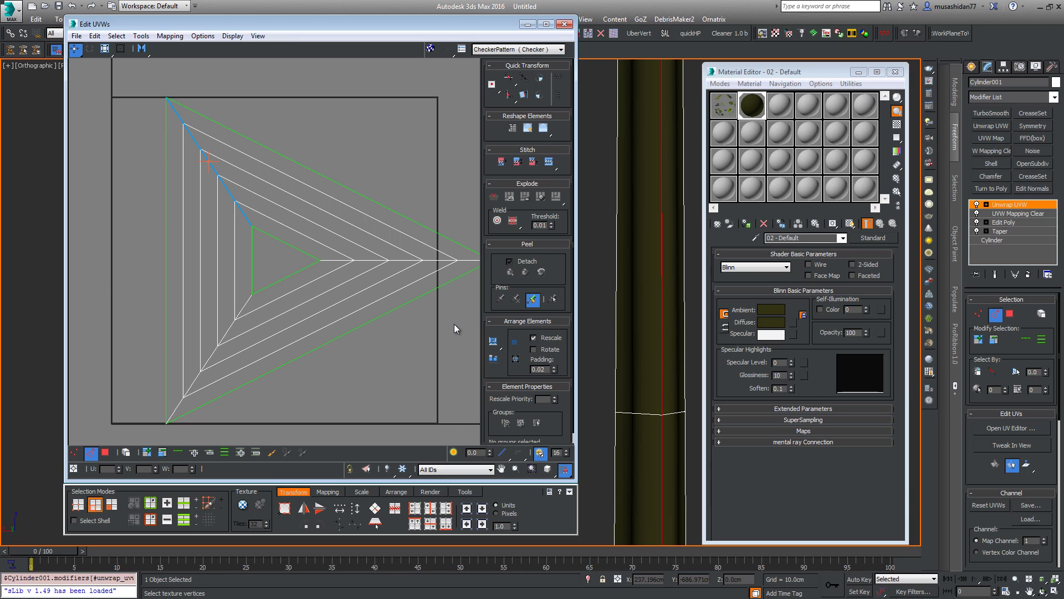
middle_click_drag(238, 193, 266, 209)
right_click(266, 209)
left_click(255, 250)
scroll(273, 246, "down", 6)
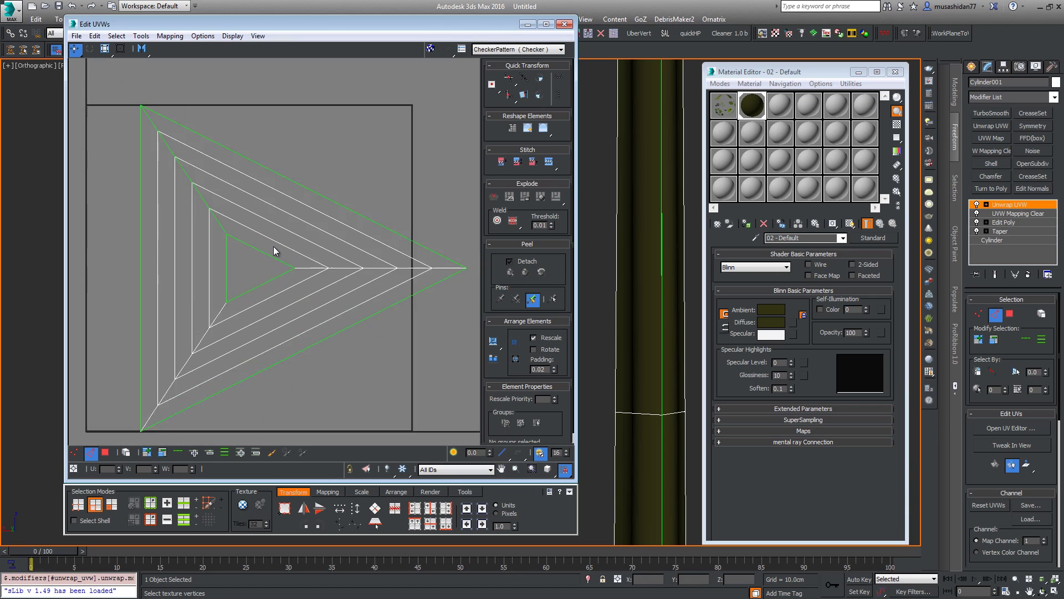
Select all of the stem's UV polygons, peel them into one unwrapped strip, and pack the strip inside the UV tile
key("3")
key("ctrl+a")
left_click(511, 272)
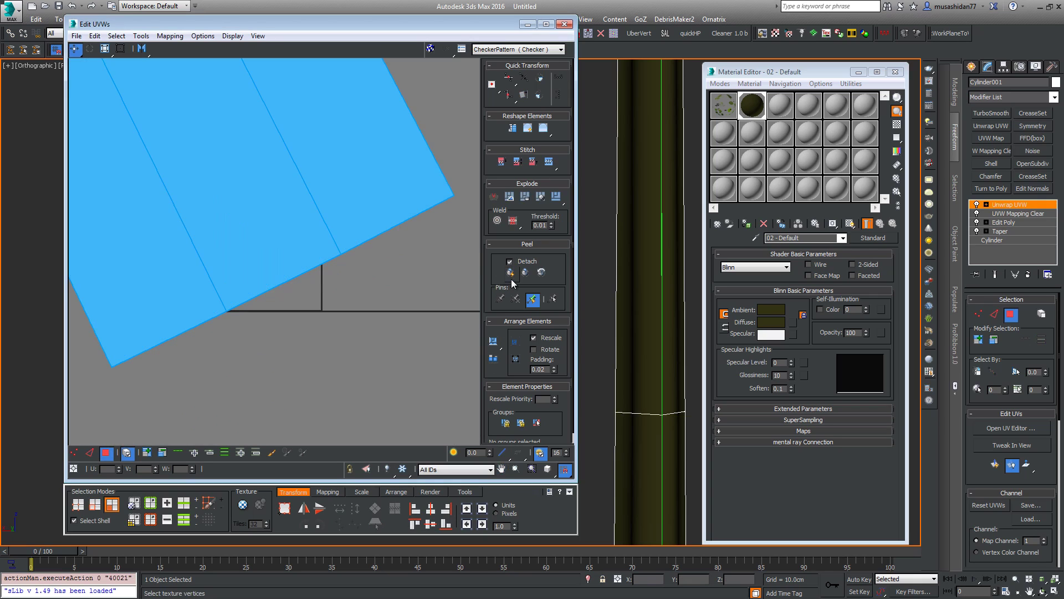
left_click(336, 493)
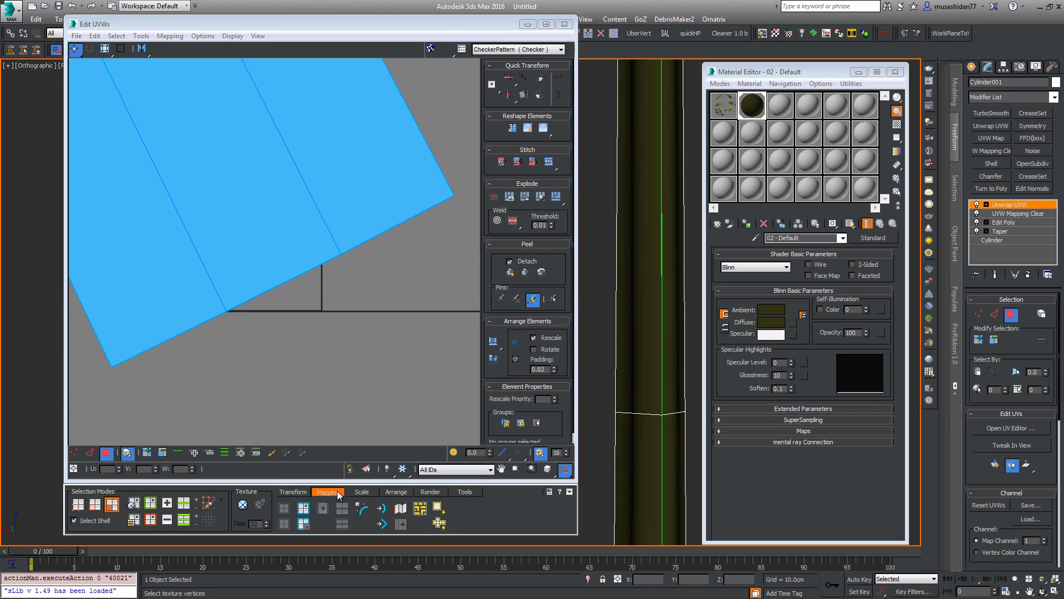
left_click(382, 509)
scroll(310, 329, "down", 9)
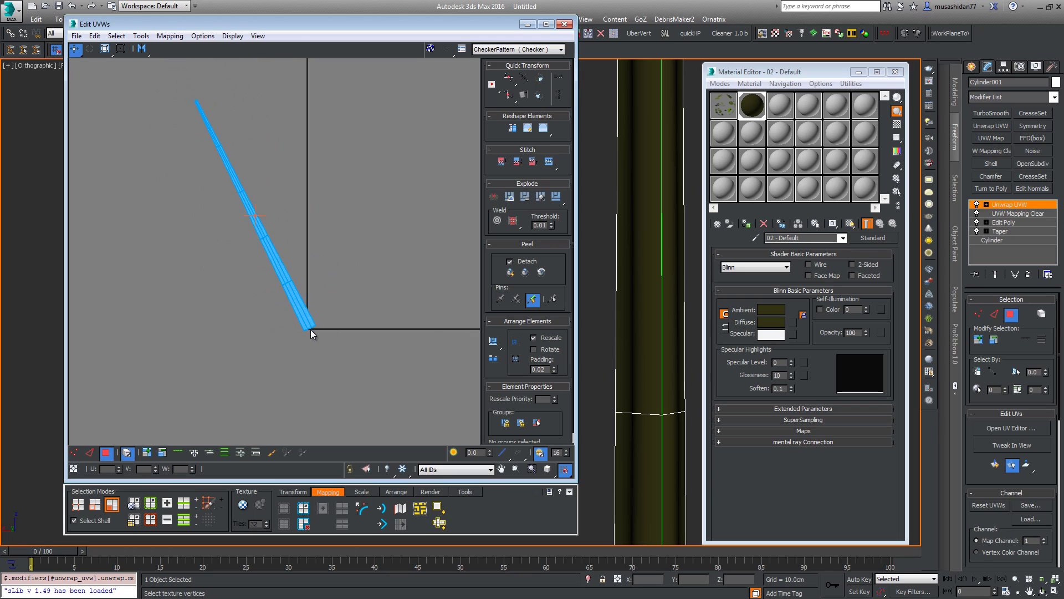
left_click(493, 340)
scroll(312, 329, "up", 7)
Assign the 01 - Default atlas material to the stem and show its ojfnk_4K_Albedo.jpg map as the UV background
left_click(717, 110)
left_click(747, 224)
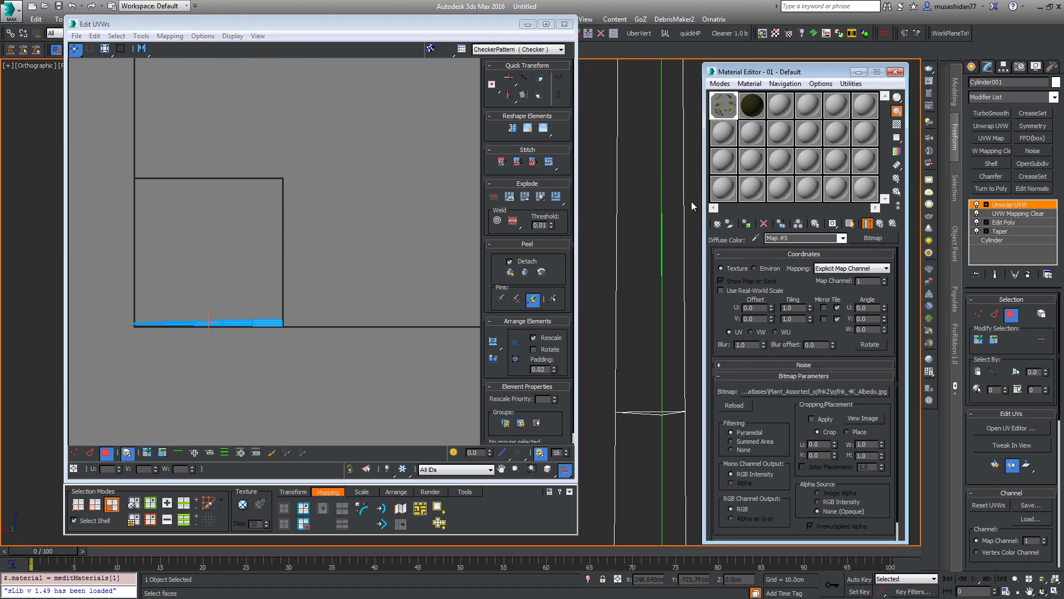
left_click(893, 223)
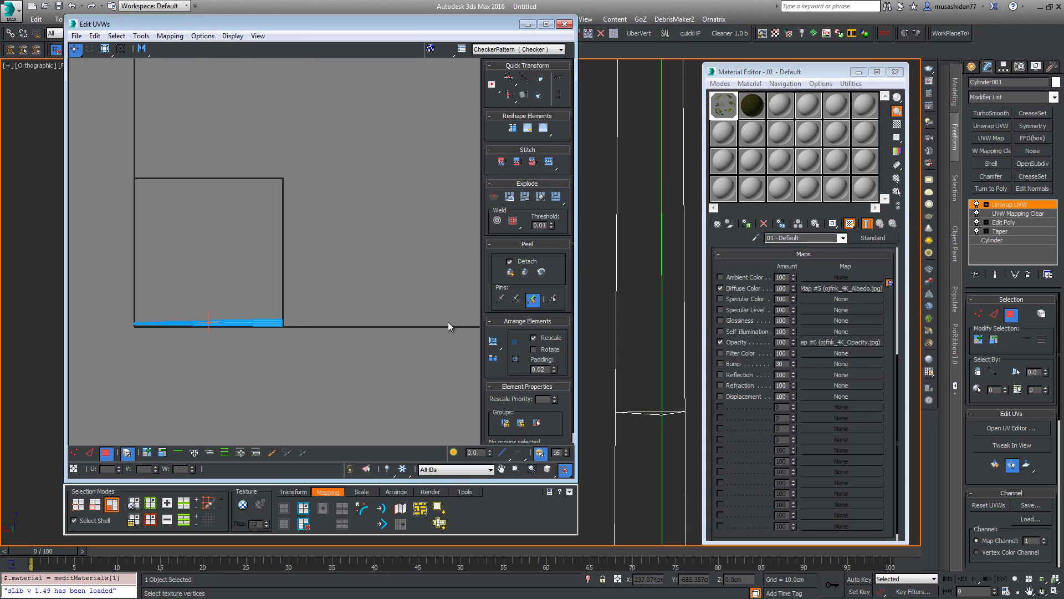
left_click(521, 49)
left_click(491, 75)
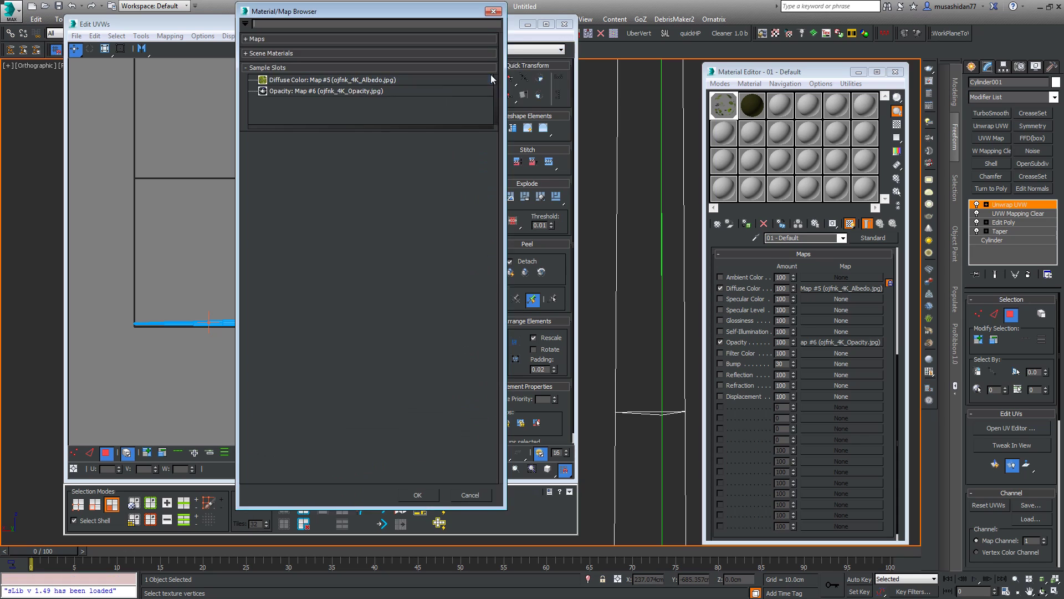
double_click(350, 80)
middle_click_drag(226, 290, 316, 278)
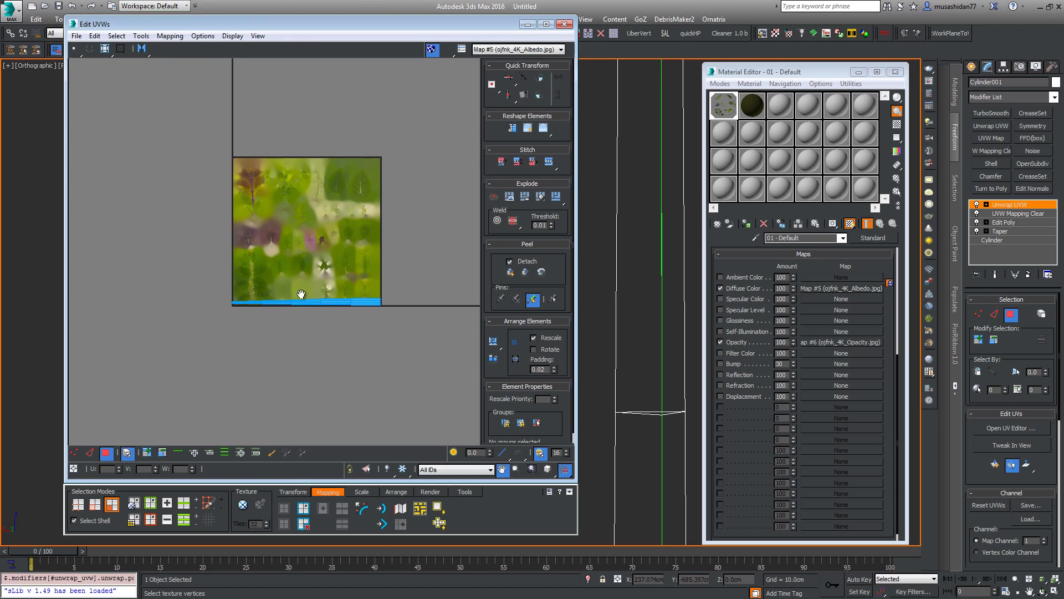
Rotate the stem's UV strip upright and scale it down against the plant atlas
scroll(308, 318, "up", 4)
left_click(540, 78)
left_click(540, 78)
left_click(541, 78)
mouse_move(383, 336)
middle_mouse_down()
mouse_move(367, 297)
mouse_move(387, 329)
middle_mouse_up()
right_click(280, 308)
left_click(290, 344)
left_click_drag(311, 295, 223, 283)
Fit the UV strip along the central stem of the atlas's lower-left leaf sprig, and disable the material's opacity map
right_click(307, 355)
left_click(319, 368)
scroll(223, 283, "up", 5)
scroll(308, 244, "up", 2)
mouse_move(271, 268)
middle_mouse_down()
mouse_move(308, 243)
mouse_move(322, 424)
middle_mouse_up()
scroll(308, 244, "down", 3)
middle_click_drag(353, 224, 355, 404)
mouse_move(326, 232)
middle_mouse_down()
mouse_move(306, 344)
mouse_move(313, 116)
middle_mouse_up()
scroll(367, 249, "down", 2)
middle_click_drag(367, 247, 352, 50)
right_click(314, 238)
left_click(328, 275)
left_click_drag(309, 244, 312, 298)
right_click(283, 307)
left_click(317, 312)
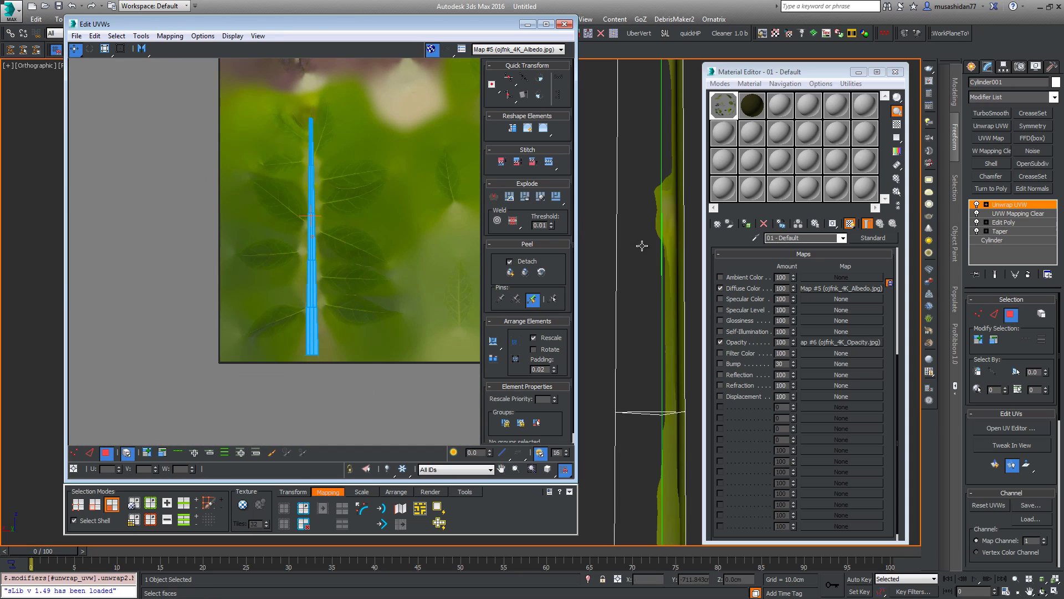
scroll(642, 247, "down", 3)
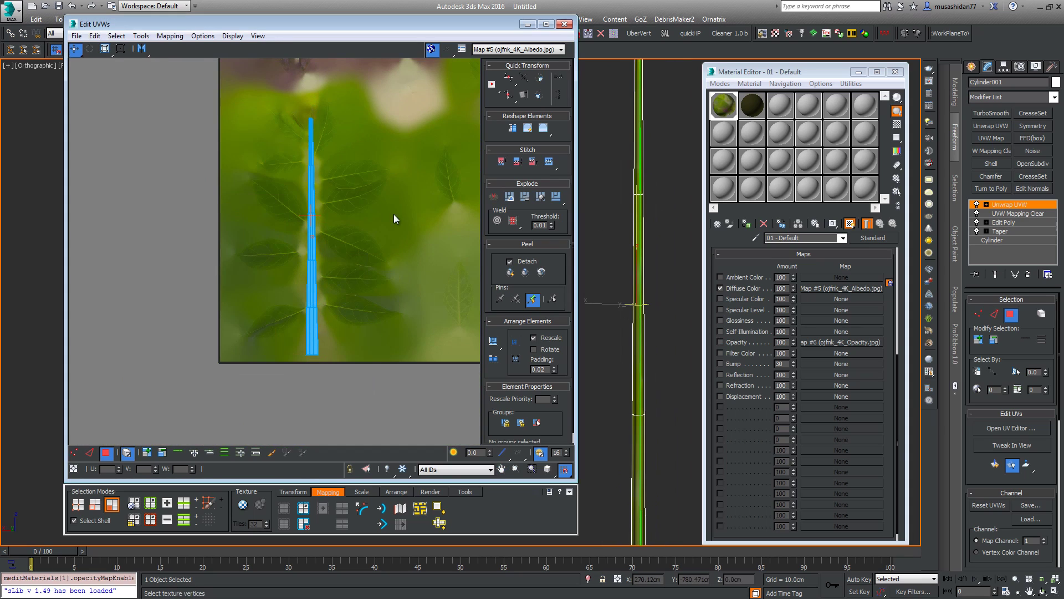
Move the stem's UV strip from the lower-left leaf sprig up toward the middle of the atlas
middle_click_drag(393, 212, 342, 264)
scroll(345, 259, "down", 4)
middle_click_drag(392, 169, 343, 214)
right_click(260, 307)
left_click(270, 321)
left_click_drag(260, 319, 425, 164)
middle_click_drag(358, 236, 239, 346)
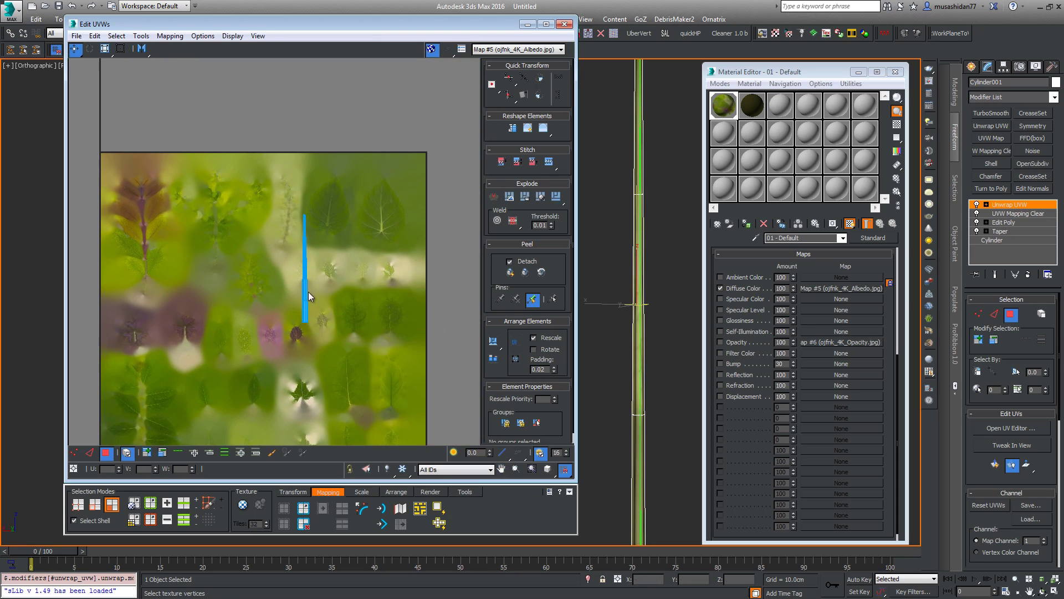
left_click_drag(307, 294, 293, 343)
Scale the UV strip to about half its length and place it on the left of the atlas's two large upper-right leaves
scroll(337, 242, "up", 5)
right_click(347, 227)
left_click(355, 254)
middle_click_drag(335, 254, 303, 348)
right_click(353, 299)
left_click(363, 312)
left_click_drag(305, 268, 291, 310)
right_click(288, 281)
left_click(306, 322)
scroll(632, 238, "down", 4)
scroll(631, 239, "up", 2)
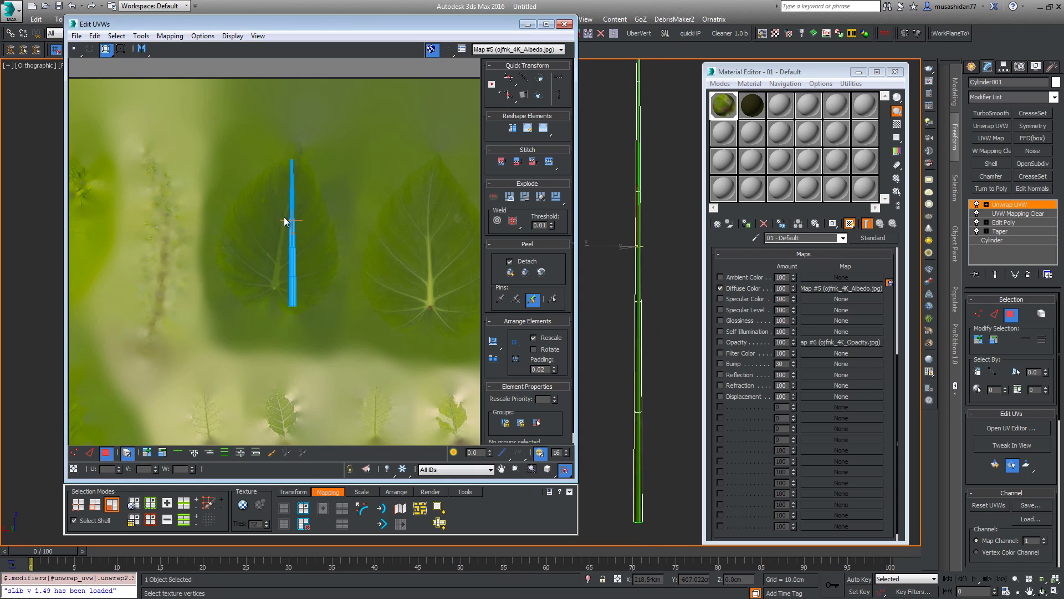
Collapse the stem's modifier stack into an Editable Poly and close the Material Editor
right_click(1013, 206)
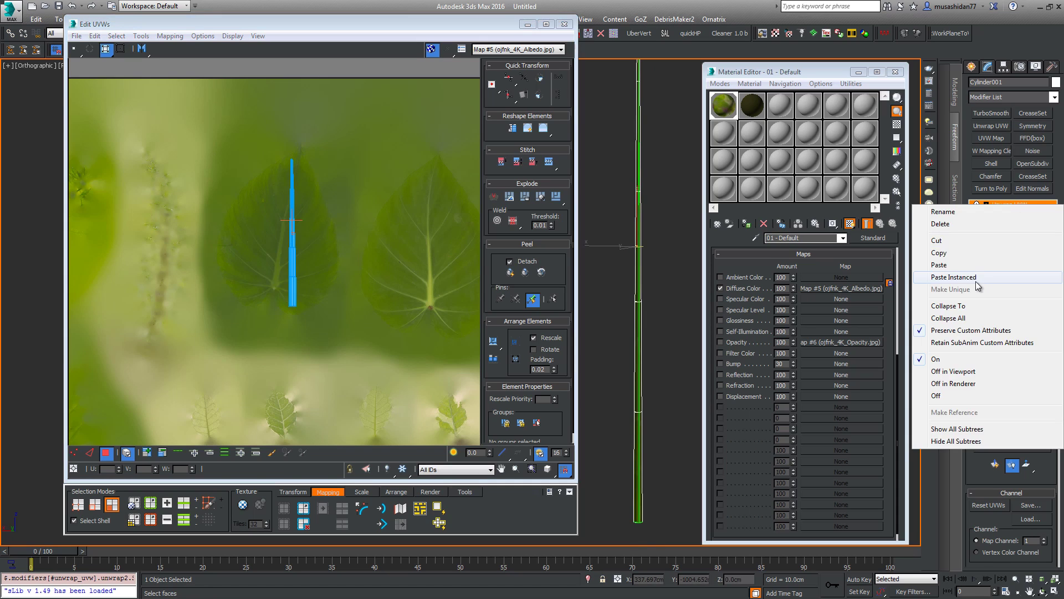
left_click(948, 305)
middle_click_drag(508, 347, 285, 358)
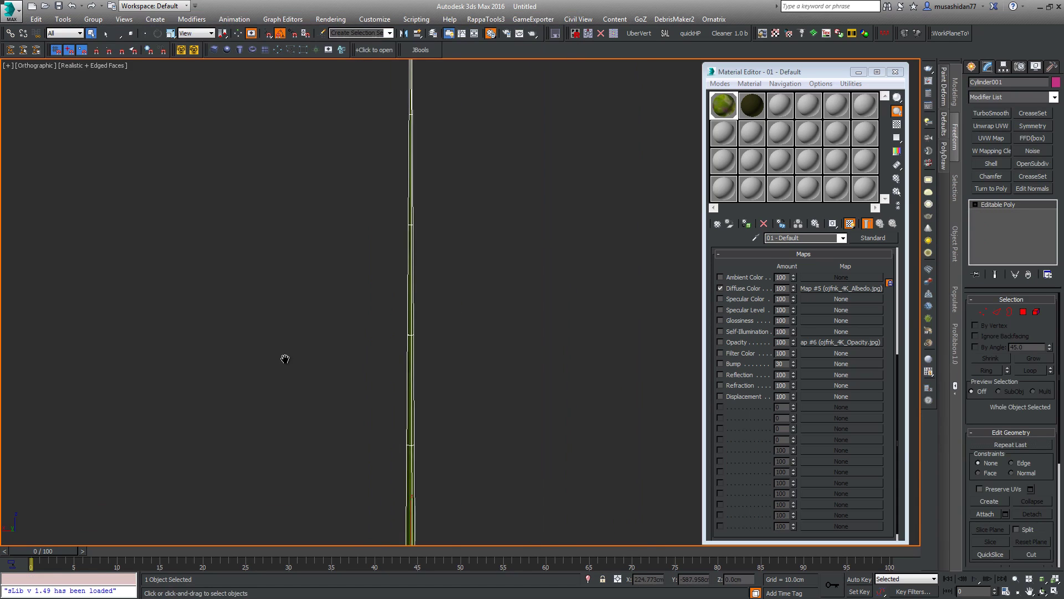
scroll(278, 352, "down", 2)
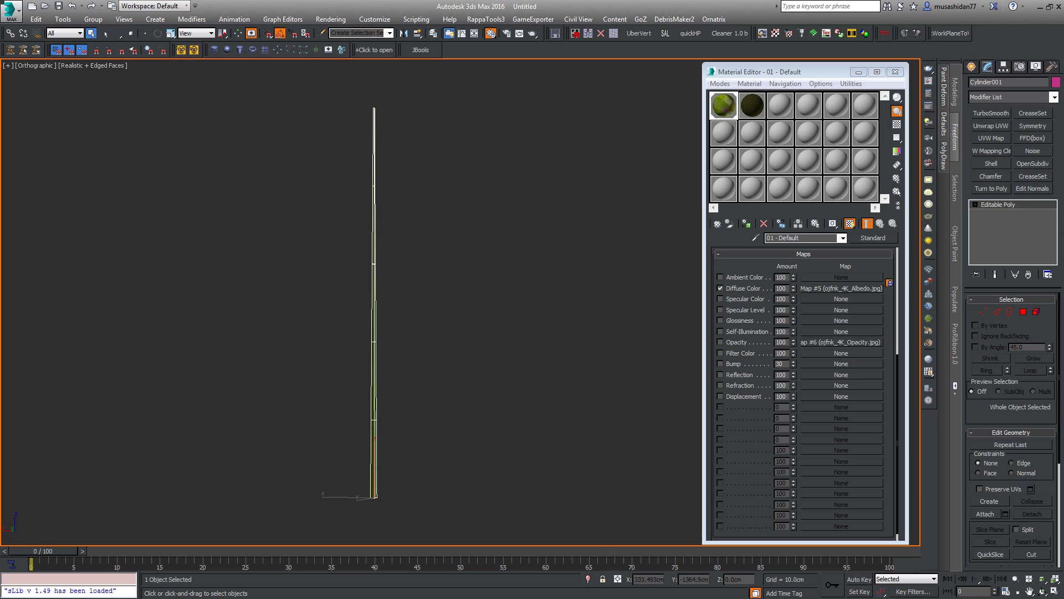
left_click(895, 72)
Clone the stem in the front view, placing the copy about 10.7 cm along X
middle_click_drag(461, 332, 518, 320)
key("f")
scroll(599, 349, "down", 10)
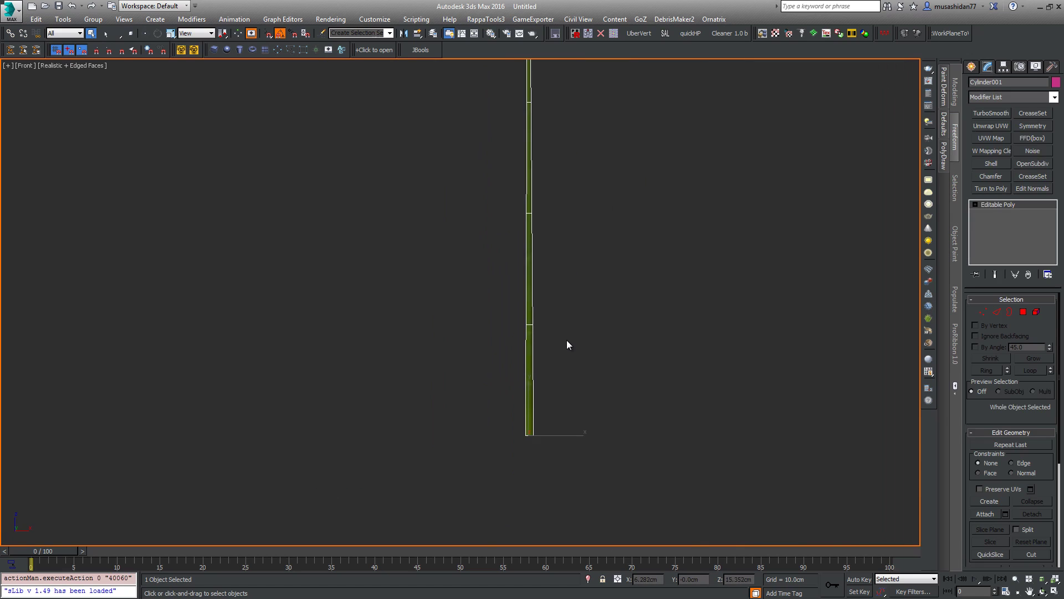
scroll(579, 336, "up", 1)
scroll(571, 361, "down", 1)
scroll(585, 344, "up", 1)
middle_click_drag(501, 499, 537, 358)
scroll(536, 358, "up", 4)
scroll(511, 348, "down", 3)
scroll(511, 349, "down", 3)
middle_click_drag(556, 249, 555, 302)
key("w")
left_click_drag(549, 476, 595, 476, "shift")
left_click(526, 352)
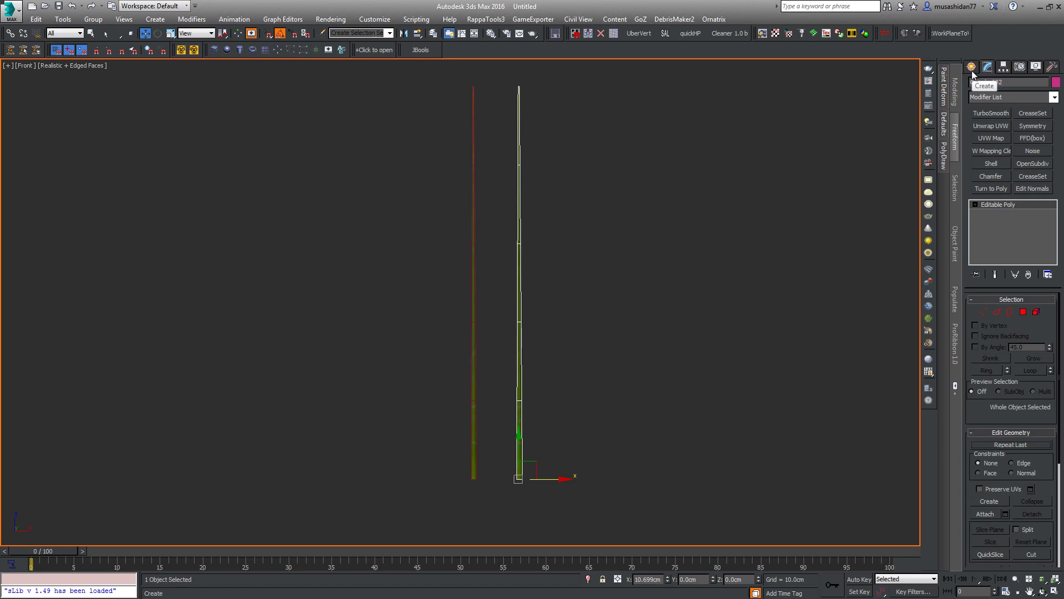
Move the copied stem farther from the original, to about 22 cm on X
left_click(1054, 97)
left_click(1053, 97)
middle_click_drag(604, 251, 566, 292)
middle_click_drag(578, 406, 542, 397)
scroll(543, 388, "down", 2)
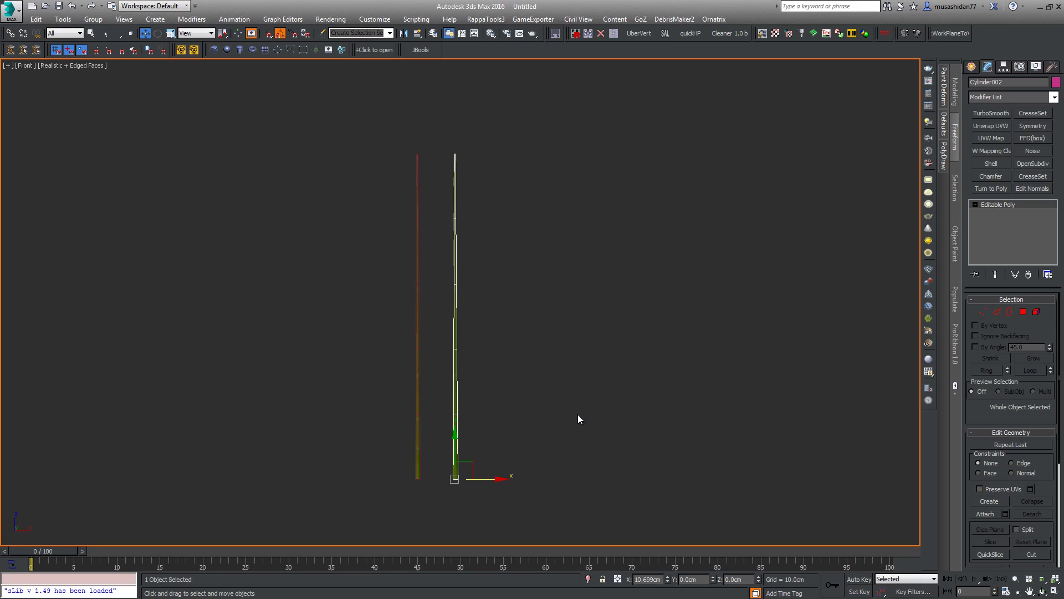
left_click_drag(489, 476, 529, 475)
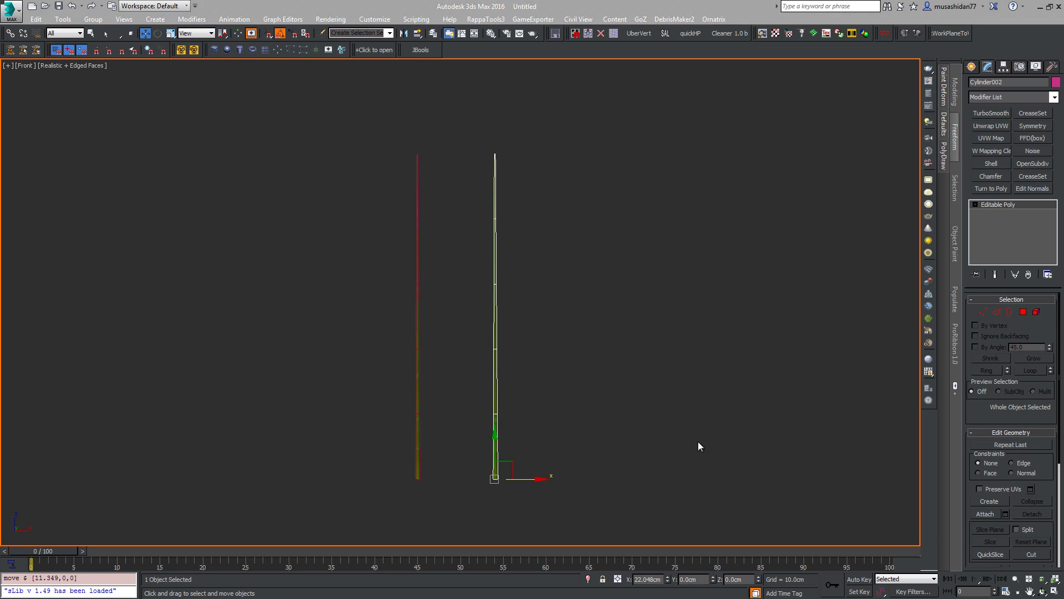
middle_click_drag(575, 445, 458, 444)
Draw a plane about 16.9 cm long and 6 cm wide on the ground beside the stems in the perspective view
left_click(971, 67)
left_click(1033, 183)
middle_click_drag(553, 424, 553, 419)
key("t")
scroll(388, 391, "up", 3)
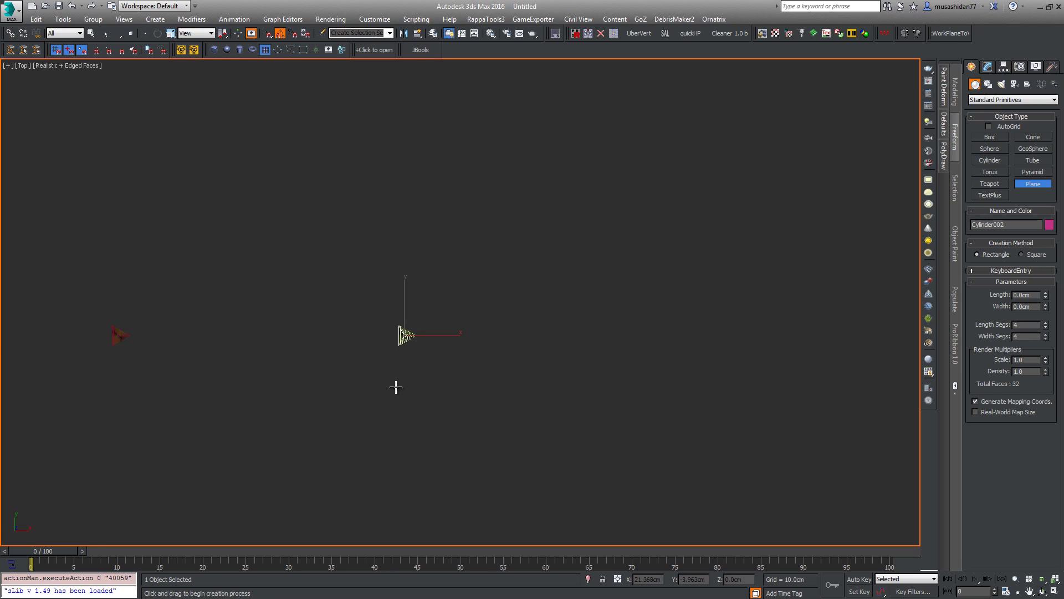
key("p")
middle_click_drag(395, 387, 406, 314, "alt")
scroll(406, 314, "down", 4)
middle_click_drag(430, 419, 460, 367)
scroll(456, 380, "up", 3)
middle_click_drag(473, 448, 487, 411, "alt")
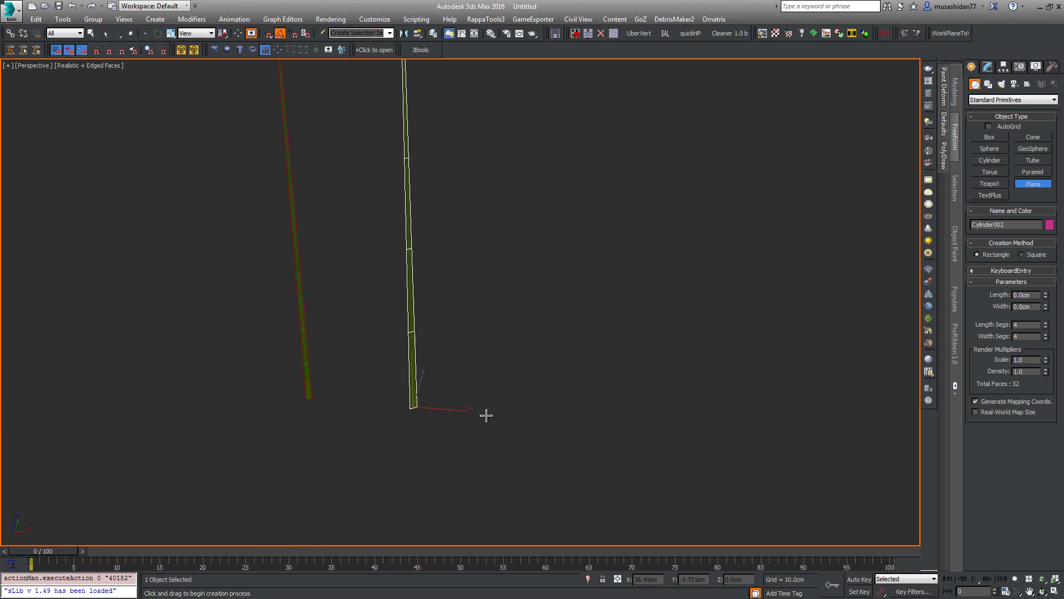
left_click_drag(487, 403, 507, 455)
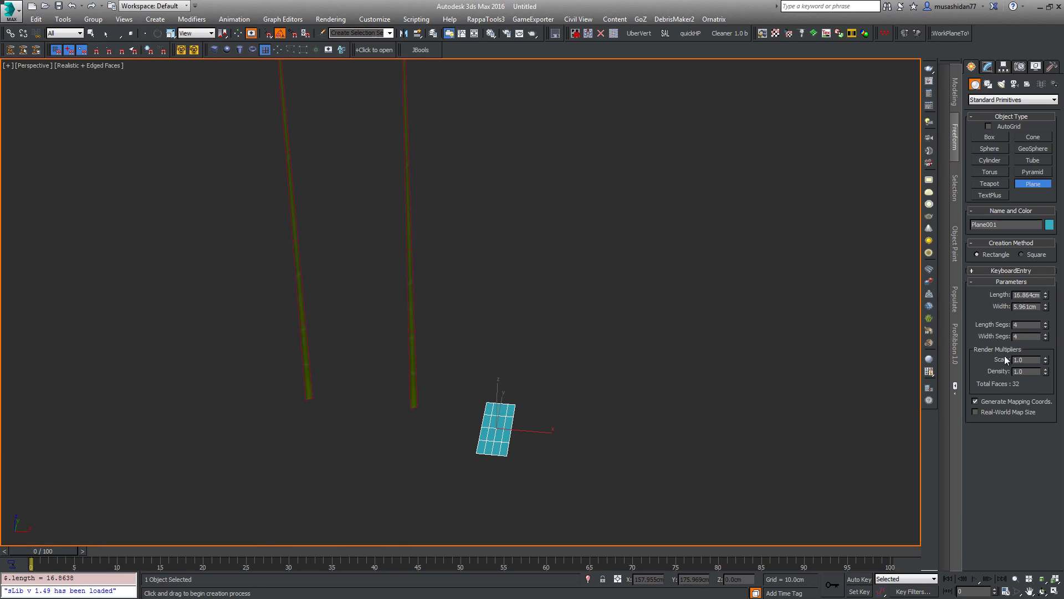
Set the plane to 2 length and 2 width segments, and convert it to an Editable Poly
right_click(1046, 338)
middle_click_drag(576, 418, 509, 383, "alt")
scroll(515, 342, "up", 5)
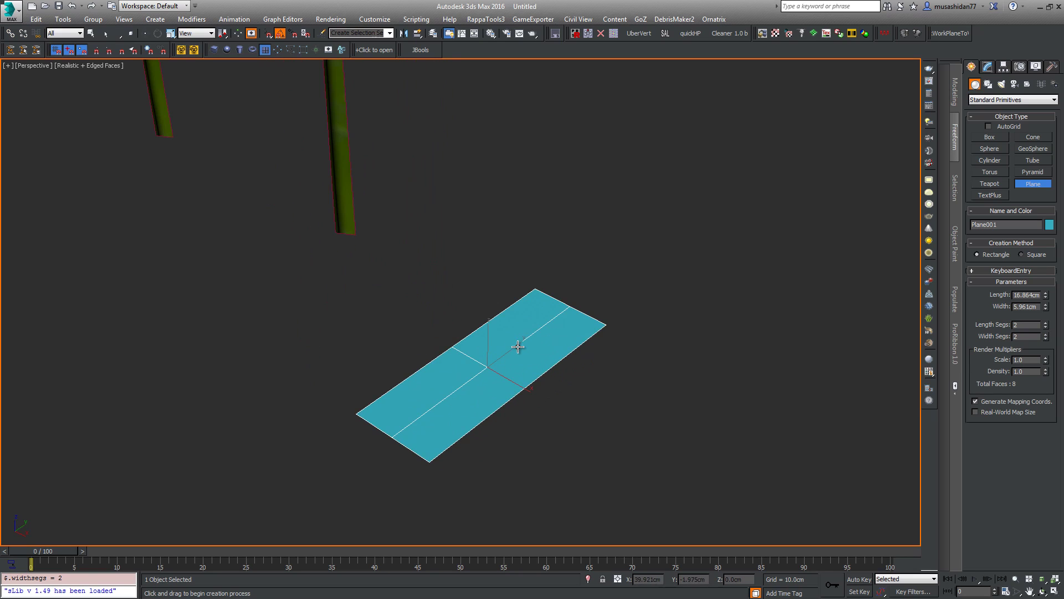
key("w")
middle_click_drag(597, 307, 627, 300, "alt")
right_click(627, 299)
left_click(632, 312)
Lower the vertices along the plane's two long edges slightly to crease it down the centre line
key("1")
middle_click_drag(587, 345, 616, 340, "alt")
left_click_drag(589, 231, 493, 478)
left_click_drag(355, 250, 436, 471, "ctrl")
middle_click_drag(436, 471, 442, 326, "alt")
left_click_drag(468, 303, 468, 311)
middle_click_drag(468, 311, 500, 435, "alt")
Arch the plane lengthwise by lowering its end vertices, the far row by about 0.86 cm, and leave vertex editing
left_click_drag(438, 434, 438, 433)
left_click_drag(537, 314, 540, 301)
left_click_drag(626, 291, 567, 411)
left_click_drag(605, 307, 606, 319)
middle_click_drag(415, 410, 488, 466, "alt")
scroll(449, 381, "down", 4)
middle_click_drag(663, 303, 660, 331)
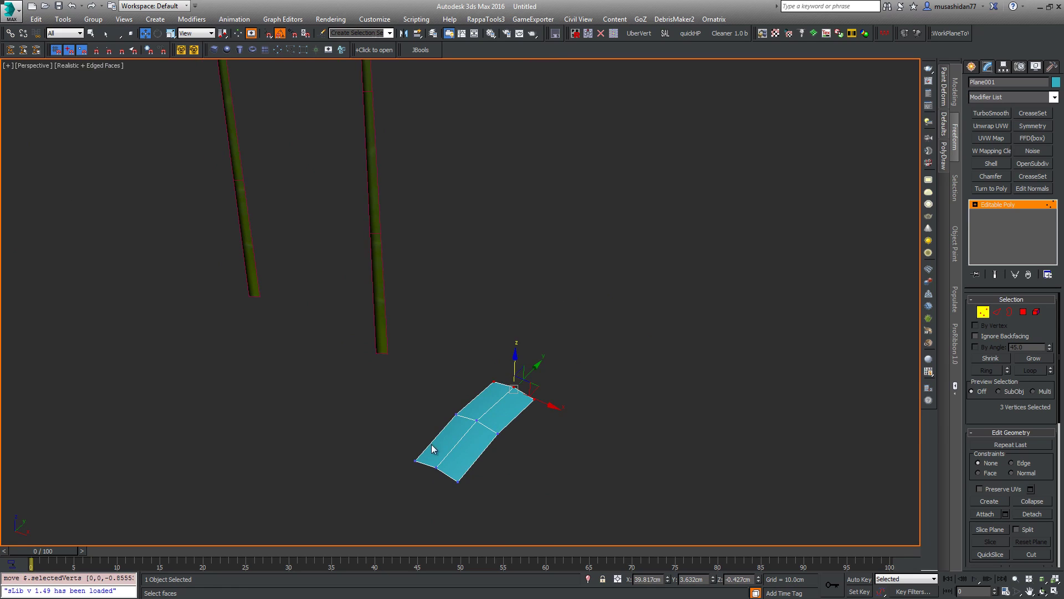
scroll(613, 347, "up", 3)
scroll(611, 351, "down", 5)
scroll(623, 317, "down", 2)
right_click(624, 374)
left_click(654, 405)
left_click(1015, 204)
View the plane from the top and assign it the 01 - Default atlas material
middle_click_drag(720, 430, 677, 440, "alt")
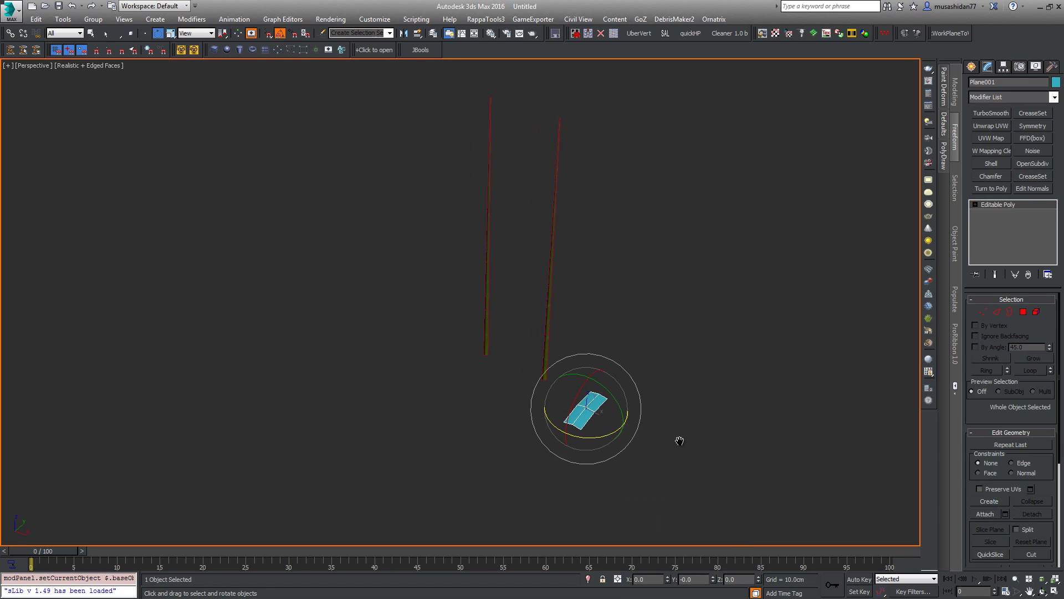
key("F4")
key("F4")
key("t")
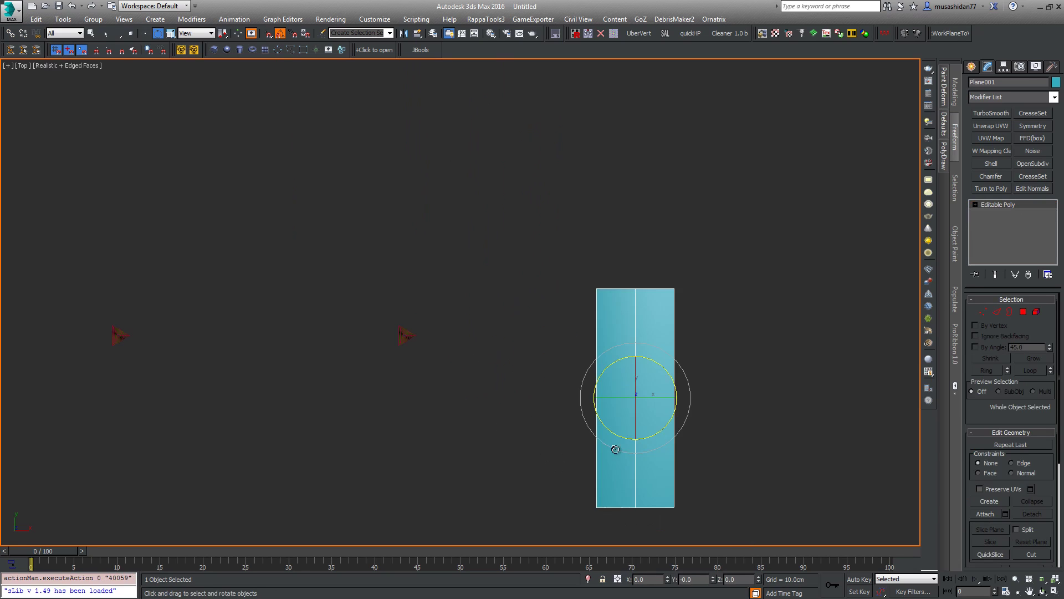
left_click(1003, 67)
key("m")
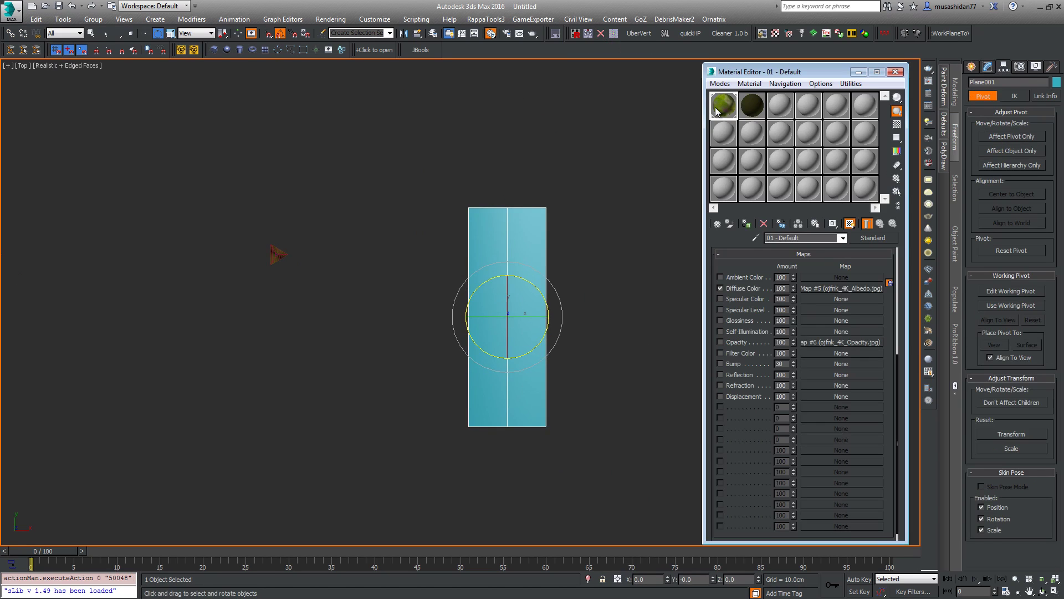
left_click(748, 227)
Scale the textured plane to about 169% in X and 118% in Y
middle_click_drag(555, 386, 471, 404)
right_click(472, 411)
left_click(480, 415)
left_click_drag(467, 336, 501, 331)
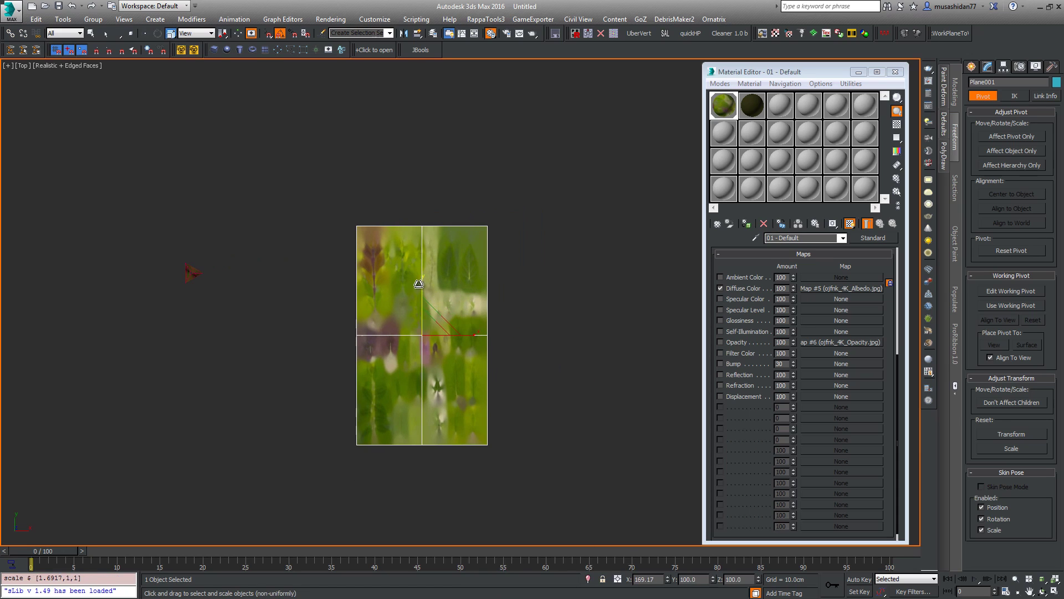
left_click_drag(437, 294, 427, 276)
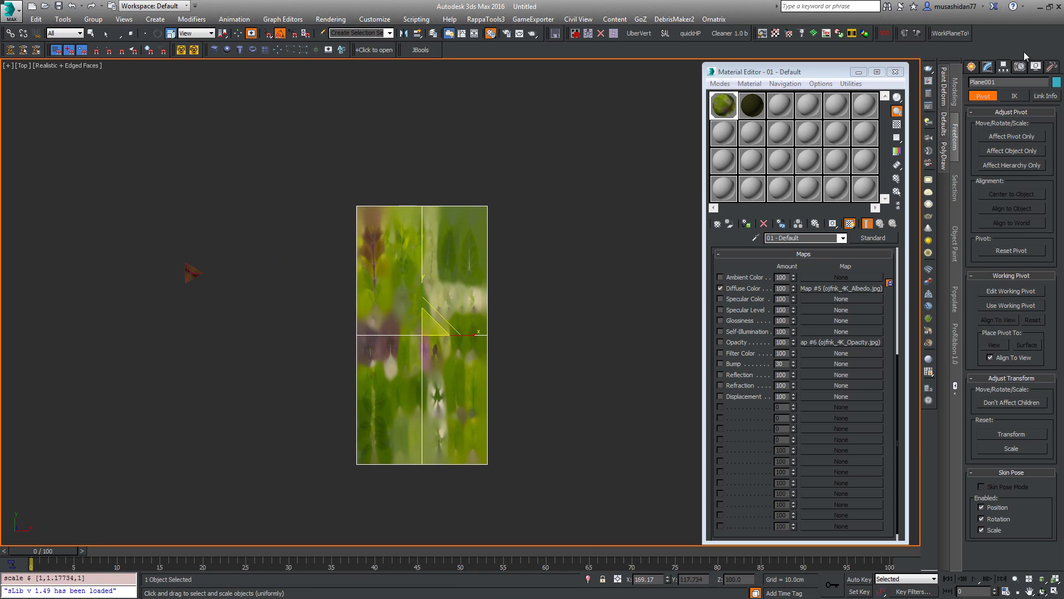
Add an Unwrap UVW modifier to the plane, accept the transform reset, and display Map #5 (ojfnk_4K_Albedo.jpg) behind the UVs
left_click(985, 68)
left_click(990, 125)
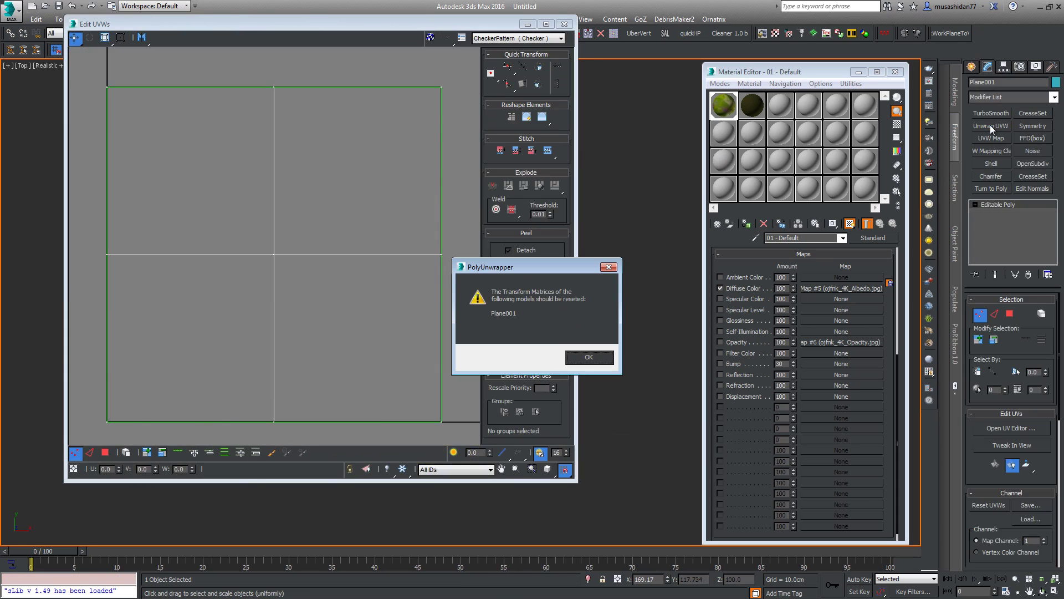
left_click(593, 356)
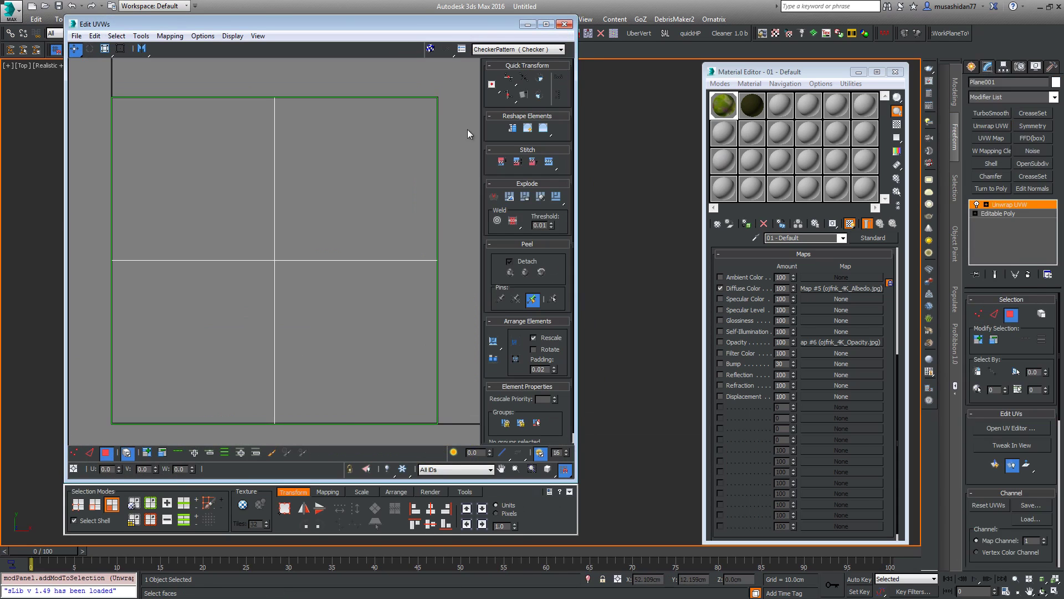
left_click(519, 49)
left_click(513, 71)
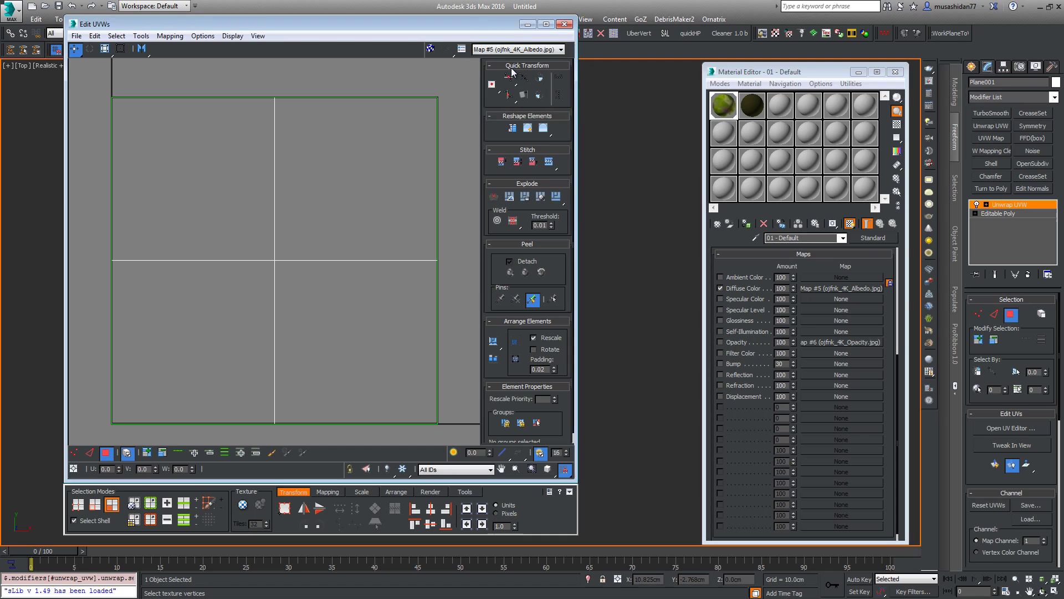
left_click(432, 48)
Shrink the whole UV shell in vertex mode and position it over the long leafy branch in the atlas's lower-left corner
left_click(121, 49)
left_click(307, 189)
left_click(75, 452)
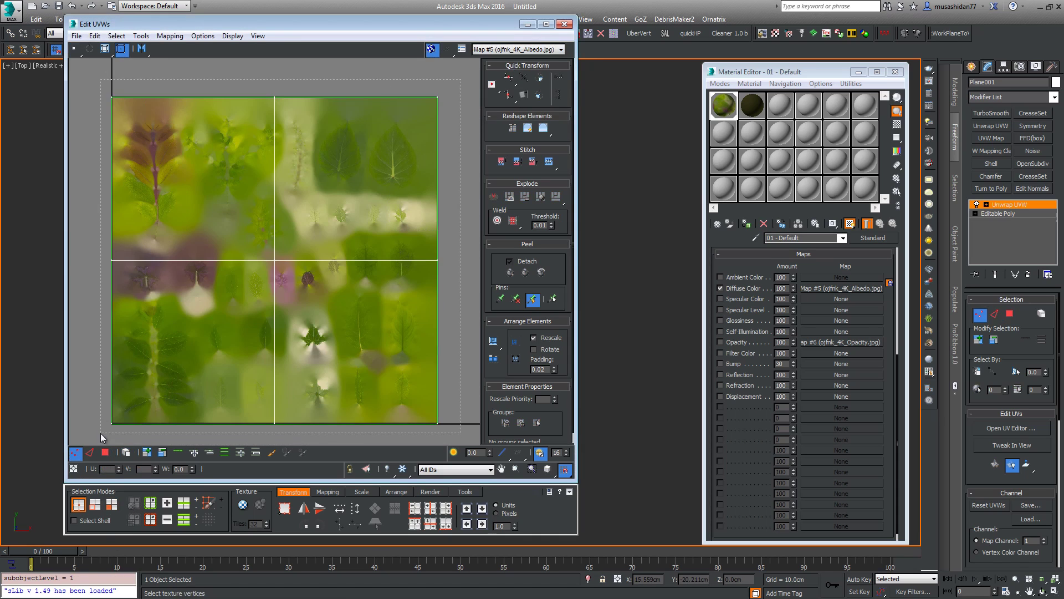
left_click_drag(436, 96, 182, 284)
middle_click_drag(170, 353, 230, 294)
scroll(229, 295, "up", 4)
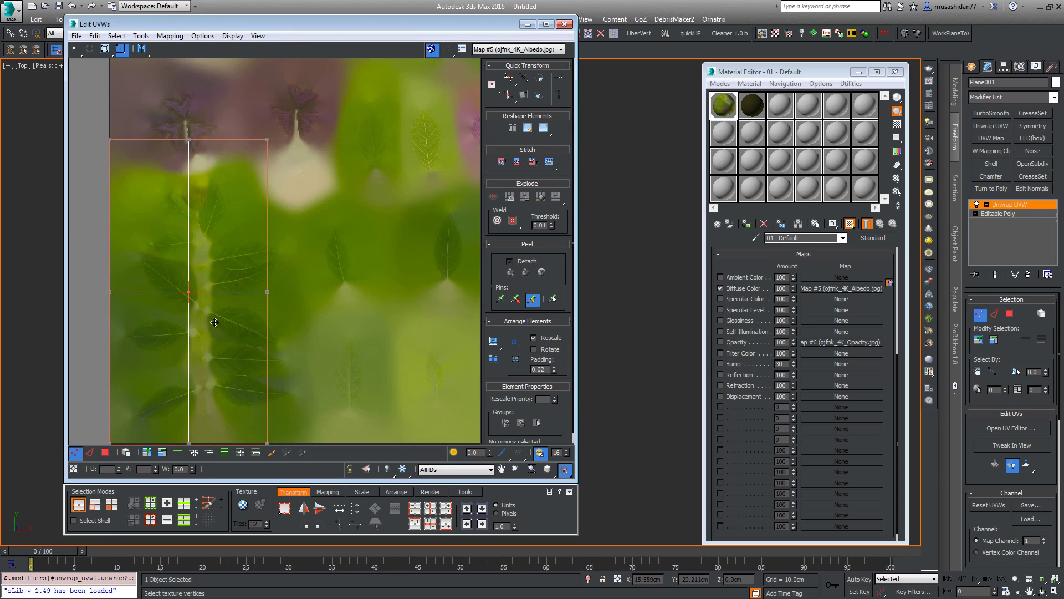
left_click_drag(216, 327, 231, 321)
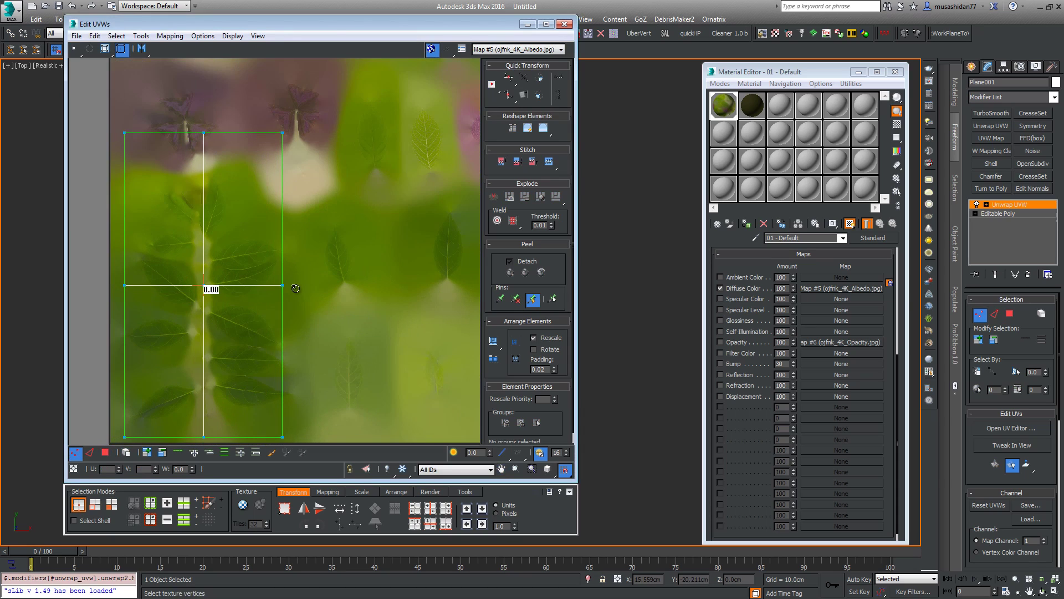
left_click_drag(296, 288, 295, 288)
middle_click_drag(307, 159, 305, 147)
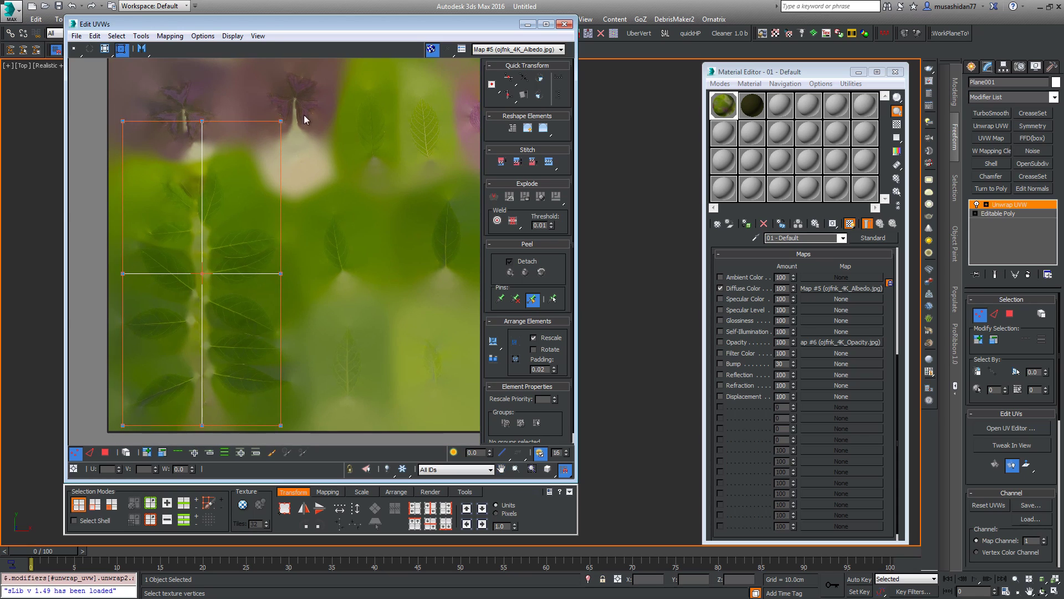
Fit the UV shell to the branch by moving its right column outward and its top row down
left_click_drag(306, 101, 261, 443)
left_click_drag(285, 232, 301, 232)
left_click_drag(108, 102, 316, 139)
left_click_drag(236, 121, 235, 161)
Enable the leaf material's opacity map and check the branch cutout on the plane
middle_click_drag(624, 231, 651, 246)
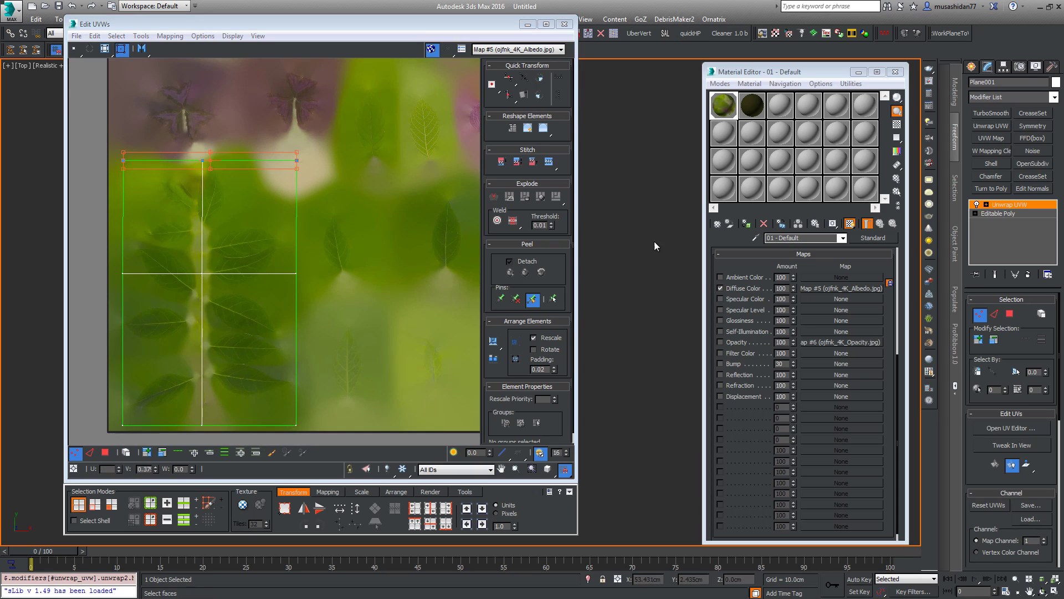
middle_click_drag(587, 256, 643, 318)
scroll(658, 295, "up", 5)
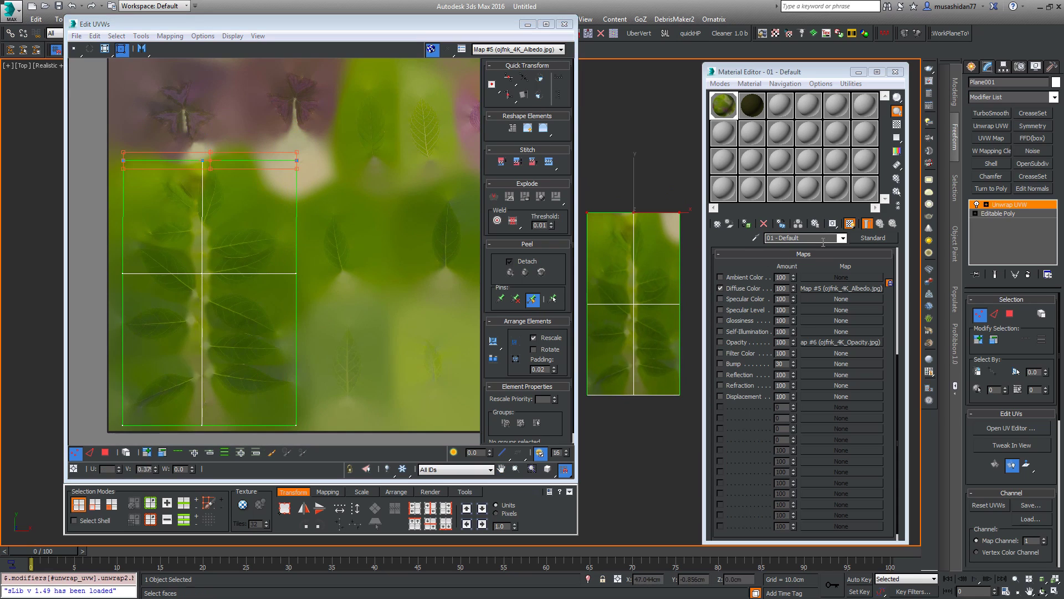
left_click(720, 342)
left_click(570, 317)
middle_click_drag(594, 315, 346, 284, "alt")
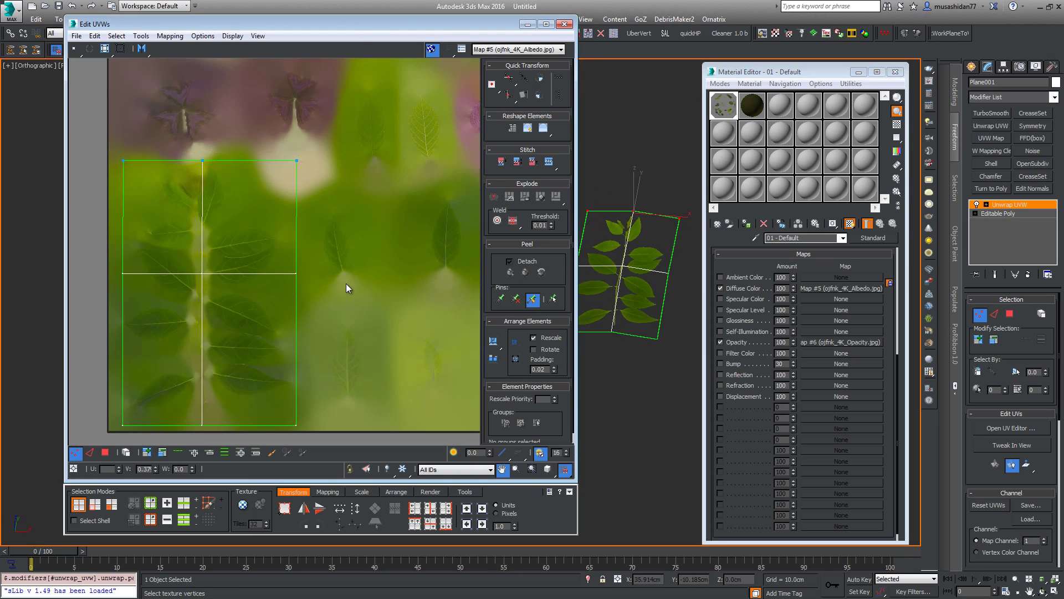
Shift the left column of UV vertices slightly outward to include the branch's outer leaves
scroll(345, 282, "down", 2)
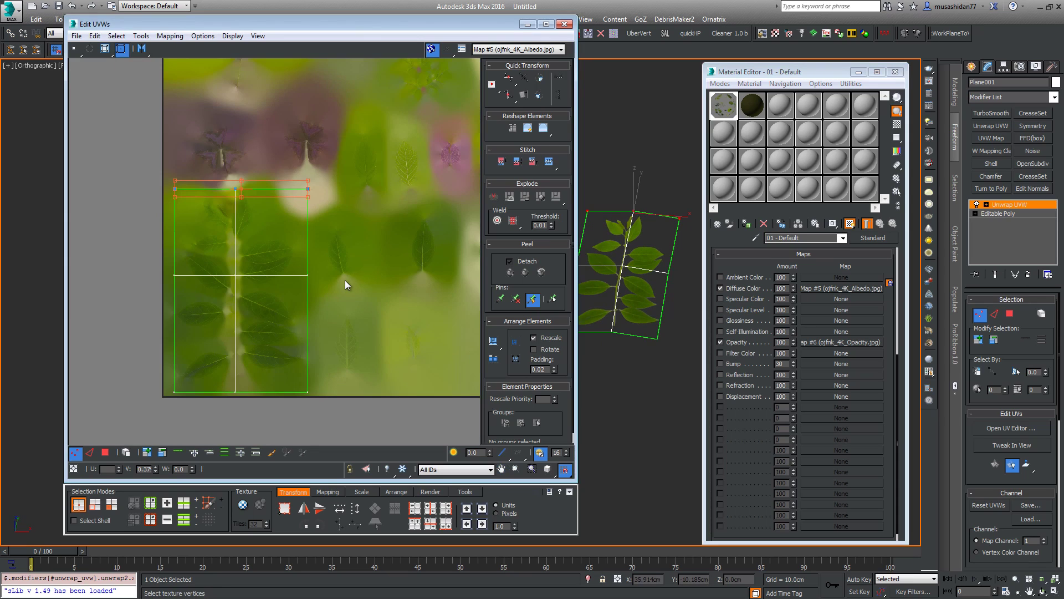
scroll(360, 198, "down", 3)
middle_click_drag(410, 230, 311, 279)
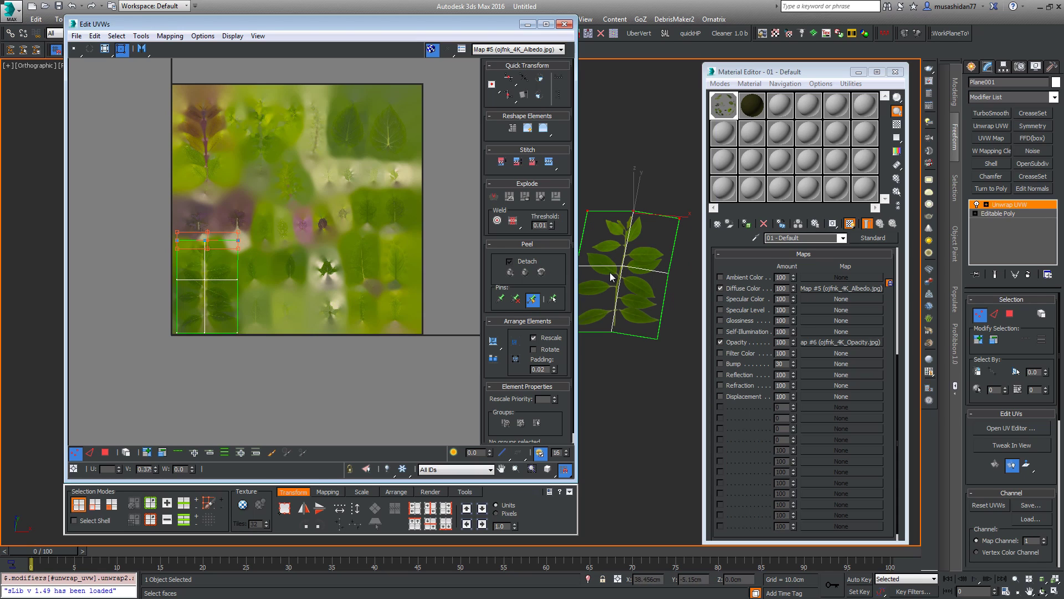
middle_click_drag(609, 271, 639, 297, "alt")
scroll(658, 279, "up", 2)
scroll(658, 278, "down", 1)
mouse_move(624, 339)
middle_mouse_down()
mouse_move(596, 340)
mouse_move(626, 337)
mouse_move(620, 354)
middle_mouse_up()
scroll(160, 290, "up", 3)
scroll(614, 344, "up", 2)
left_click_drag(183, 169, 214, 416)
left_click_drag(198, 313, 192, 316)
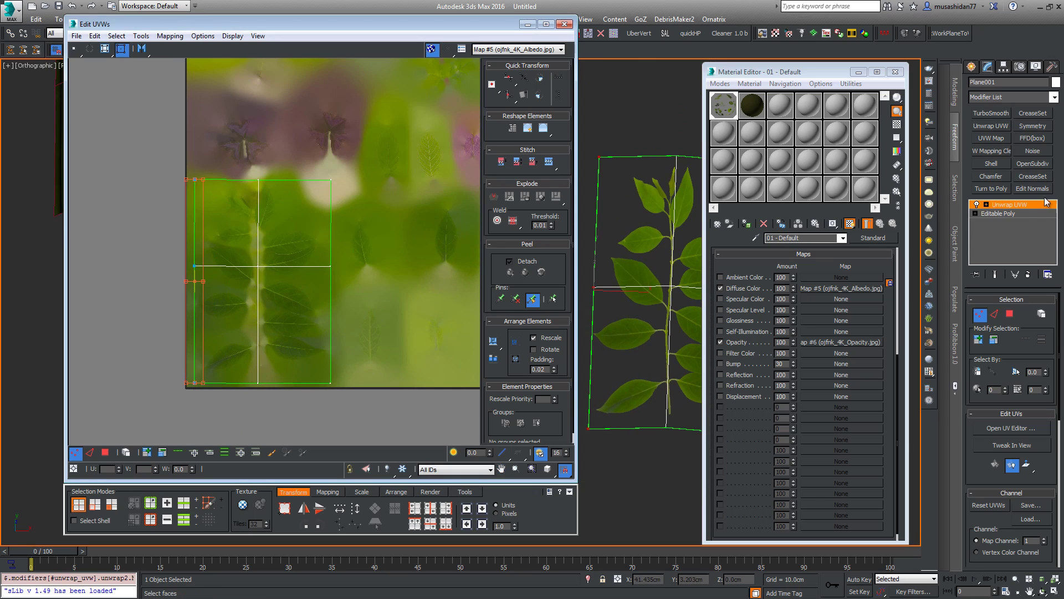
Collapse the Unwrap UVW modifier into the editable poly and close the Material Editor
right_click(1023, 205)
left_click(942, 313)
left_click(895, 72)
In the front view, rotate the leaf plane 90° about X so it stands upright
middle_click_drag(325, 288, 354, 320)
key("f")
scroll(460, 405, "up", 5)
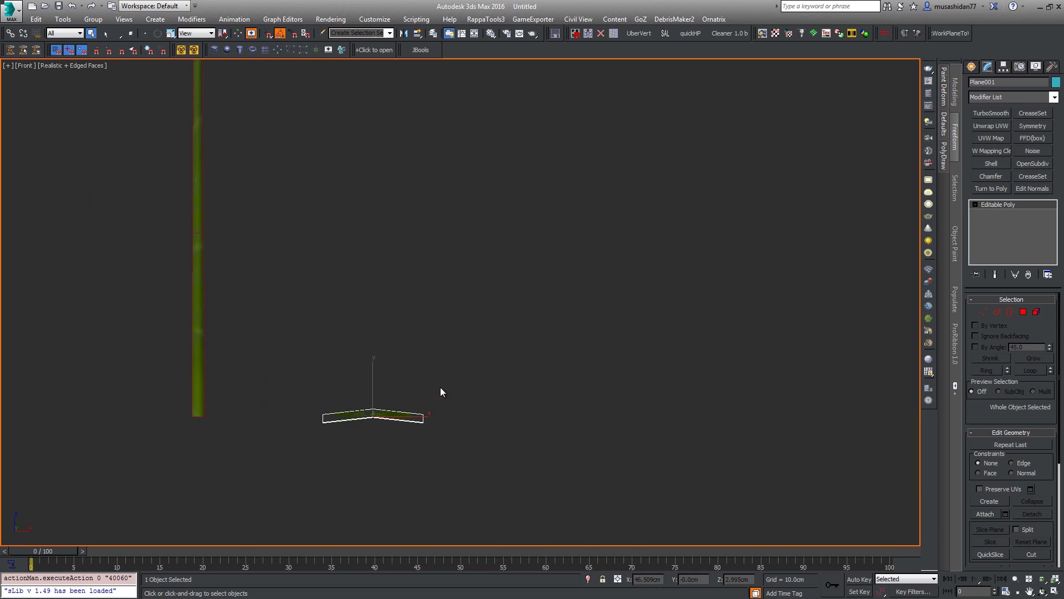
right_click(421, 384)
left_click(443, 408)
left_click_drag(373, 391, 373, 438)
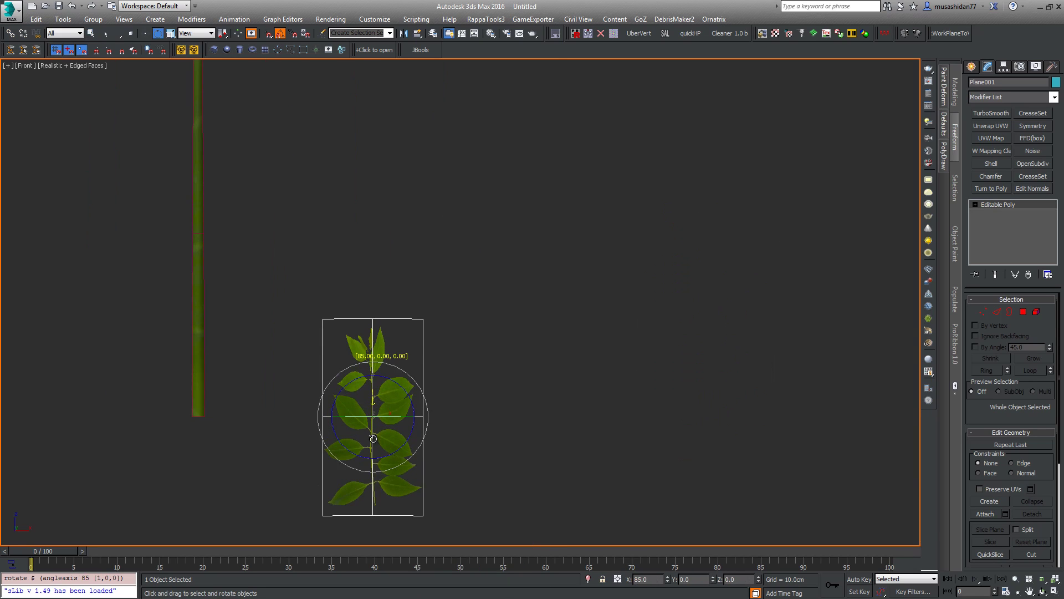
middle_click_drag(367, 416, 428, 318)
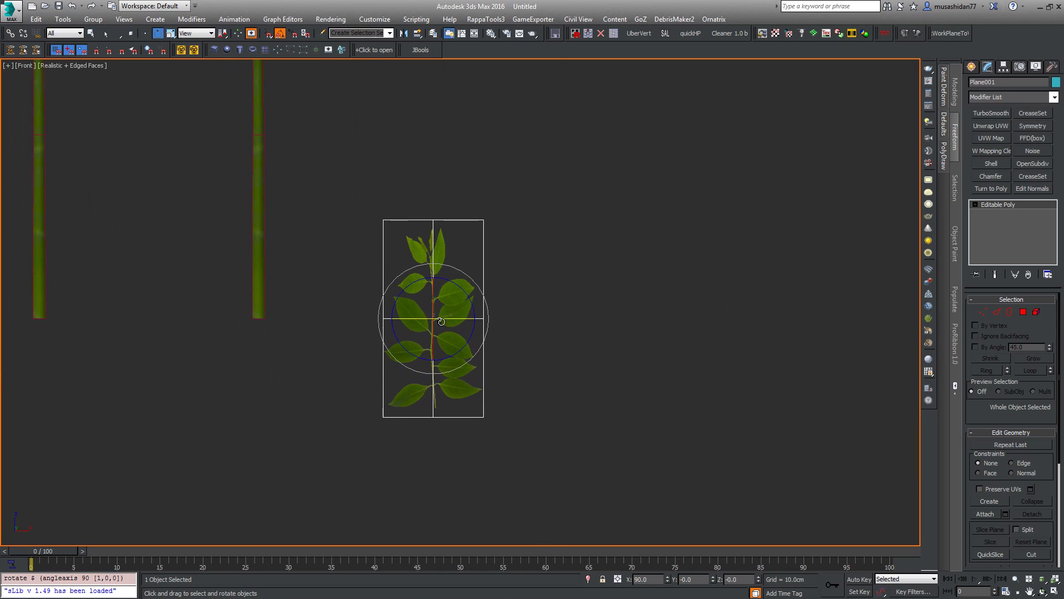
Move only the plane's pivot to the base of the branch stalk, aligning it from an angled view as well
left_click(1003, 66)
left_click(1004, 138)
right_click(406, 350)
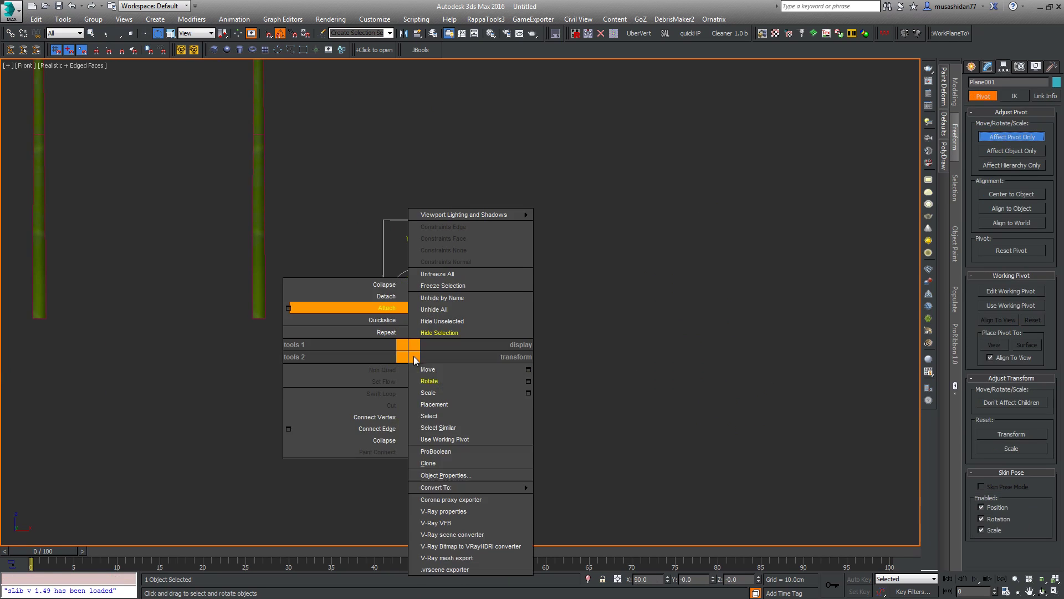
left_click(365, 306)
middle_click_drag(442, 288, 448, 266)
left_click_drag(440, 256, 444, 355)
scroll(427, 447, "up", 5)
middle_click_drag(478, 287, 449, 442)
left_click_drag(461, 358, 474, 326)
middle_click_drag(474, 327, 615, 288, "alt")
left_click(1002, 136)
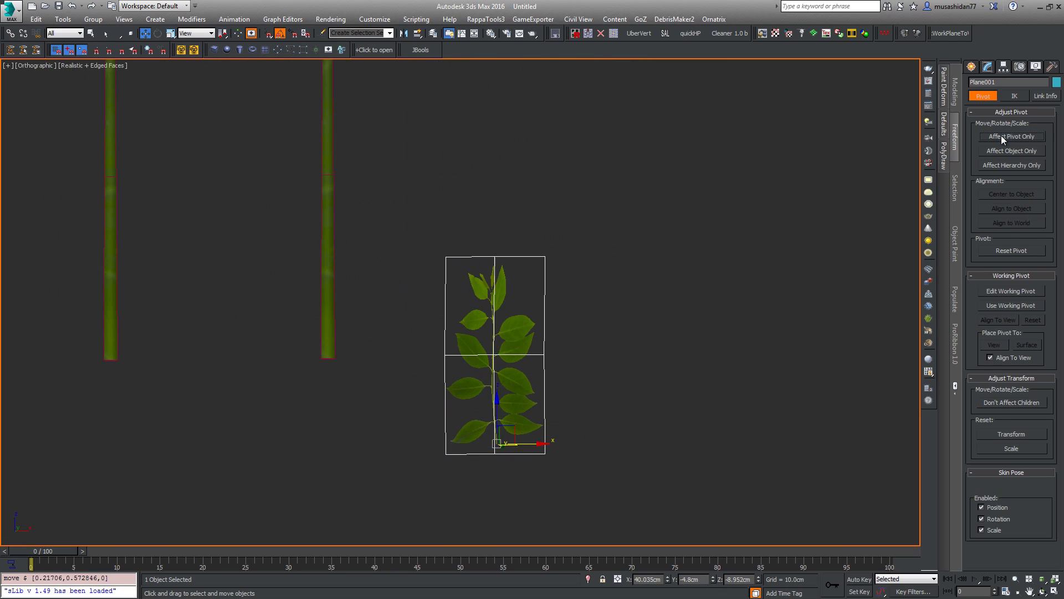
Rotate the leaf plane in the front view until the branch is horizontal, and move its base onto the plant stem's edge
key("f")
key("z")
scroll(654, 346, "down", 5)
right_click(676, 357)
left_click(687, 383)
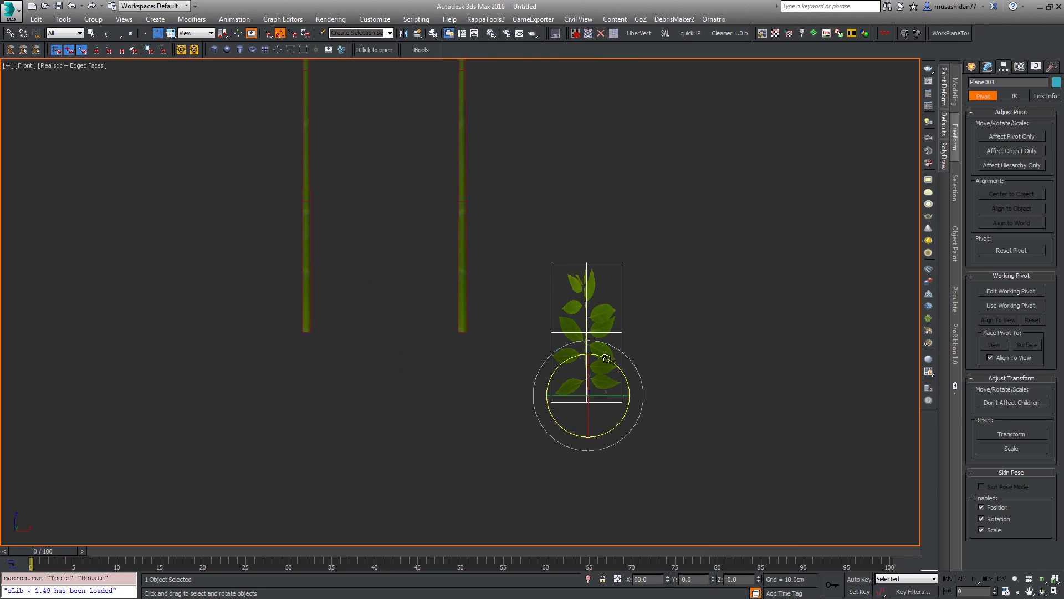
left_click_drag(606, 359, 474, 180)
key("w")
scroll(466, 189, "up", 8)
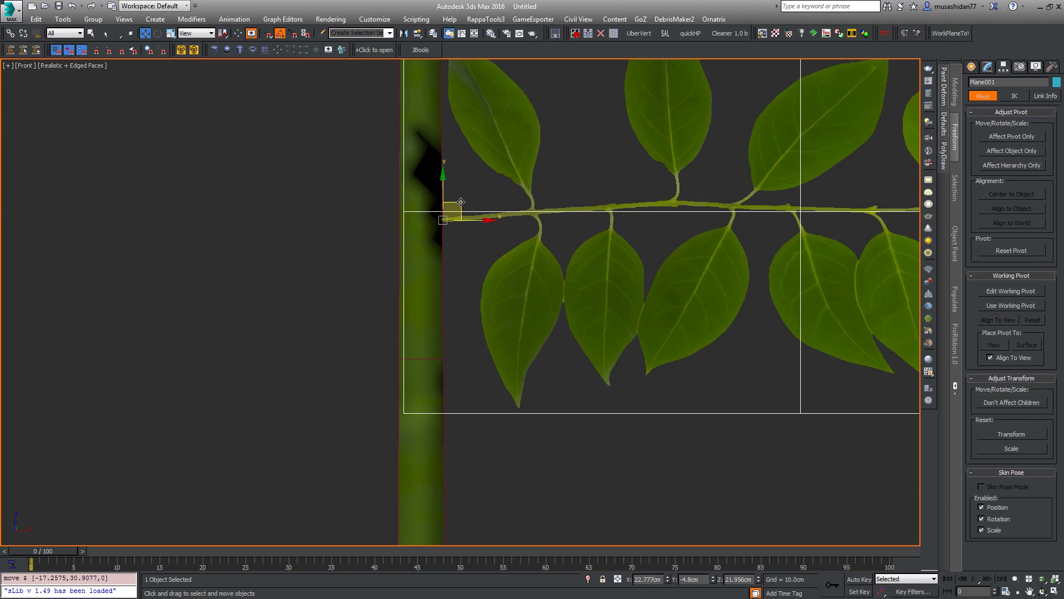
In the left view, move the leaf plane sideways about 4.8 cm to line up with the plant stem
key("l")
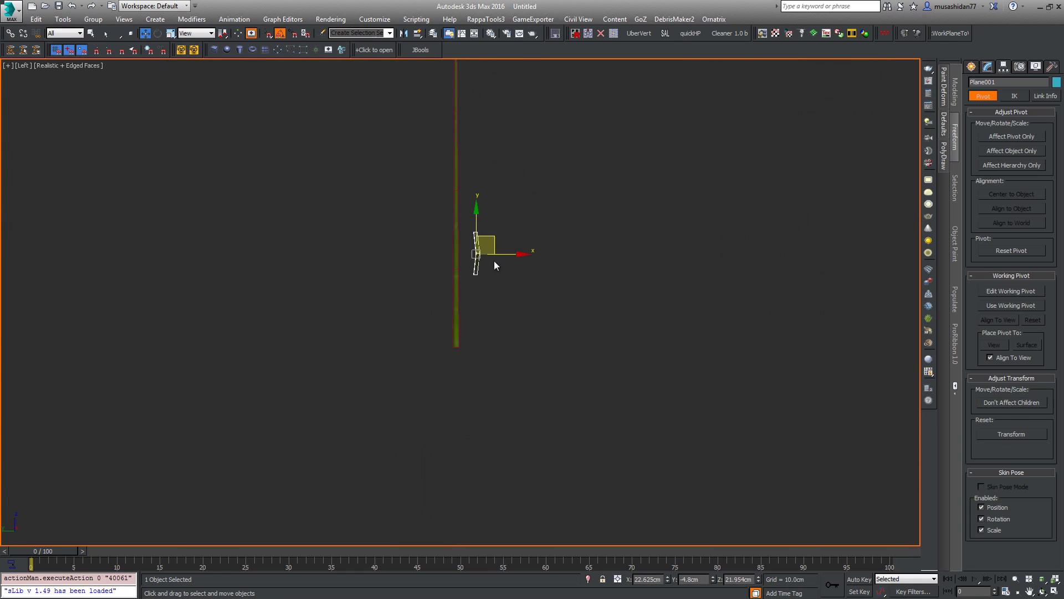
scroll(493, 258, "up", 6)
left_click_drag(446, 235, 319, 239)
key("F3")
key("F3")
mouse_move(341, 248)
middle_mouse_down("alt")
mouse_move(414, 308)
mouse_move(357, 302)
middle_mouse_up("alt")
scroll(357, 302, "up", 6)
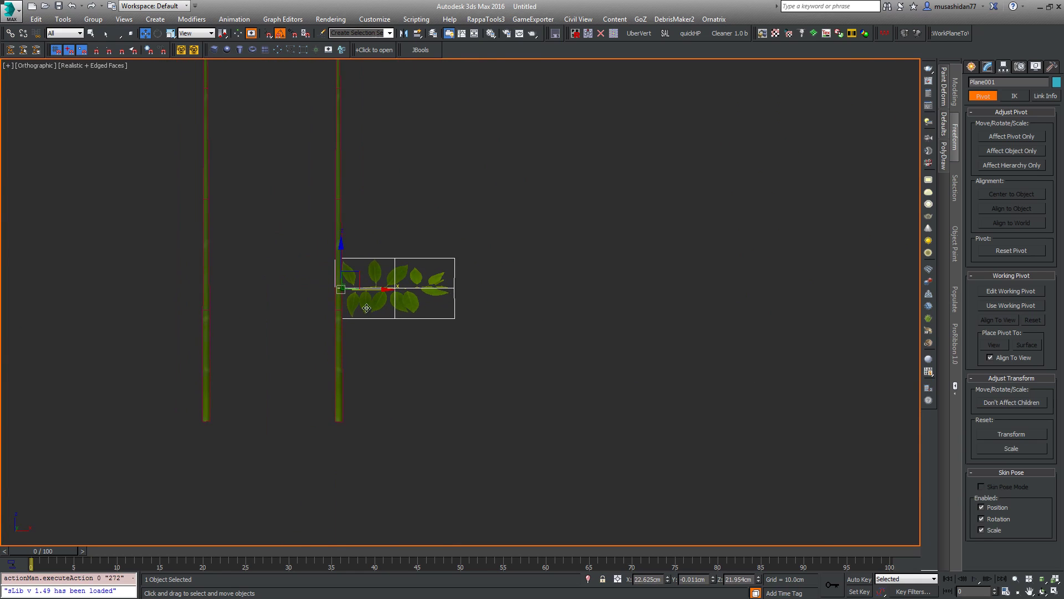
Nudge the leaf plane about 0.04 cm along X so the branch base meets the plant stem
right_click(343, 292)
left_click(354, 327)
left_click_drag(318, 260, 418, 202)
key("w")
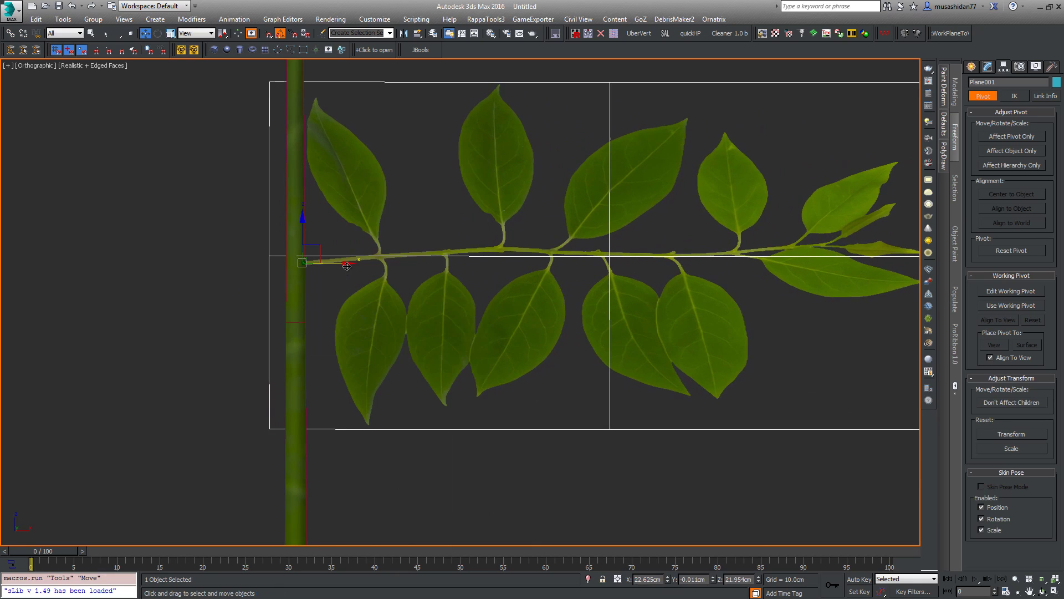
left_click_drag(347, 266, 349, 267)
scroll(375, 297, "down", 6)
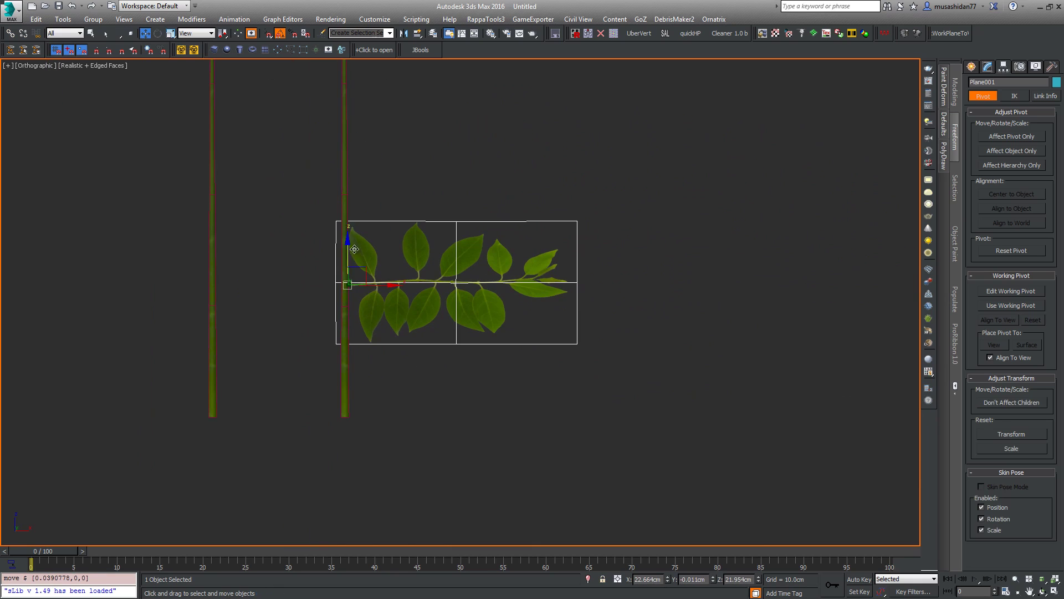
scroll(413, 314, "down", 5)
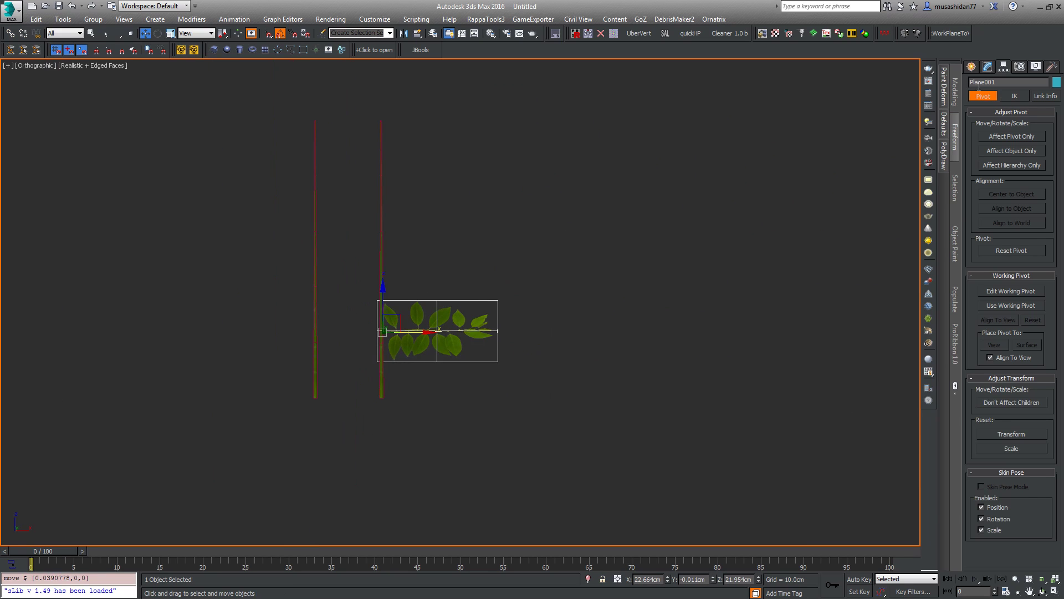
Turn on Preserve UVs and scale the three tip-end vertices closer together vertically to taper the leaf plane
left_click(987, 67)
scroll(410, 309, "up", 10)
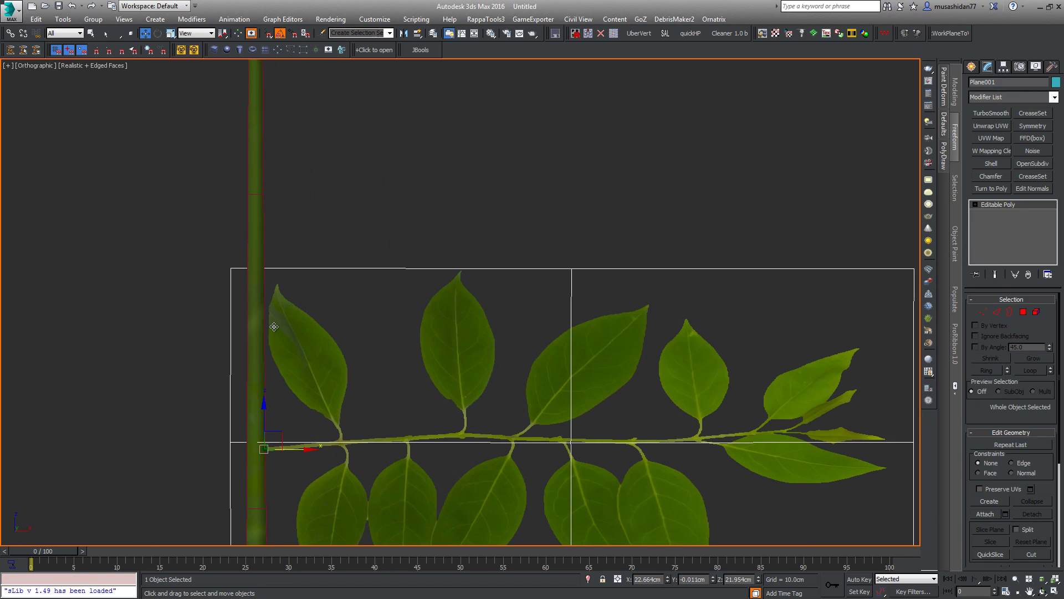
scroll(396, 300, "down", 3)
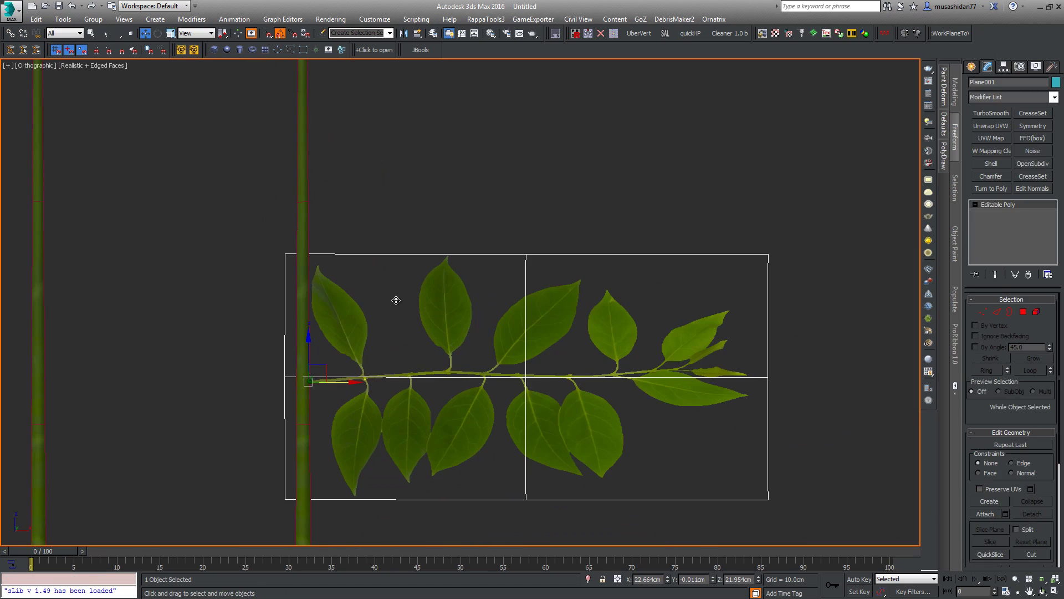
left_click(982, 312)
middle_click_drag(792, 368, 728, 357)
right_click(713, 370)
left_click(733, 440)
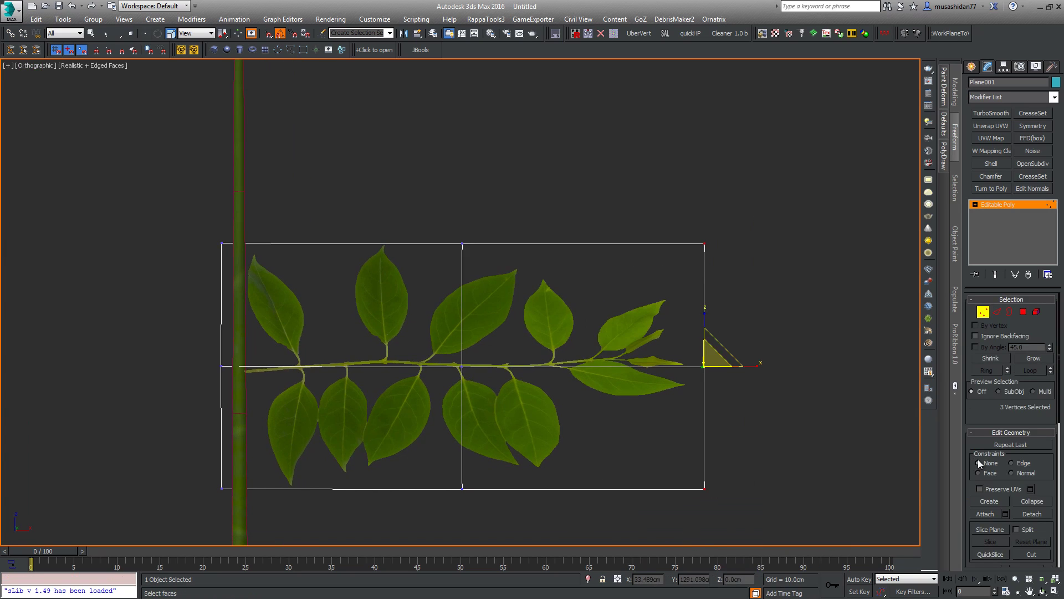
mouse_move(975, 404)
left_mouse_down()
mouse_move(979, 368)
mouse_move(977, 414)
left_mouse_up()
left_click(980, 490)
left_click_drag(704, 311, 703, 340)
Move the two corner vertices at the plane's stem end about 0.94 cm along X toward the leaf tip
left_click_drag(151, 400, 233, 325)
left_click_drag(195, 451, 239, 505, "ctrl")
right_click(244, 375)
left_click(266, 392)
left_click_drag(270, 365, 287, 361)
left_click(980, 489)
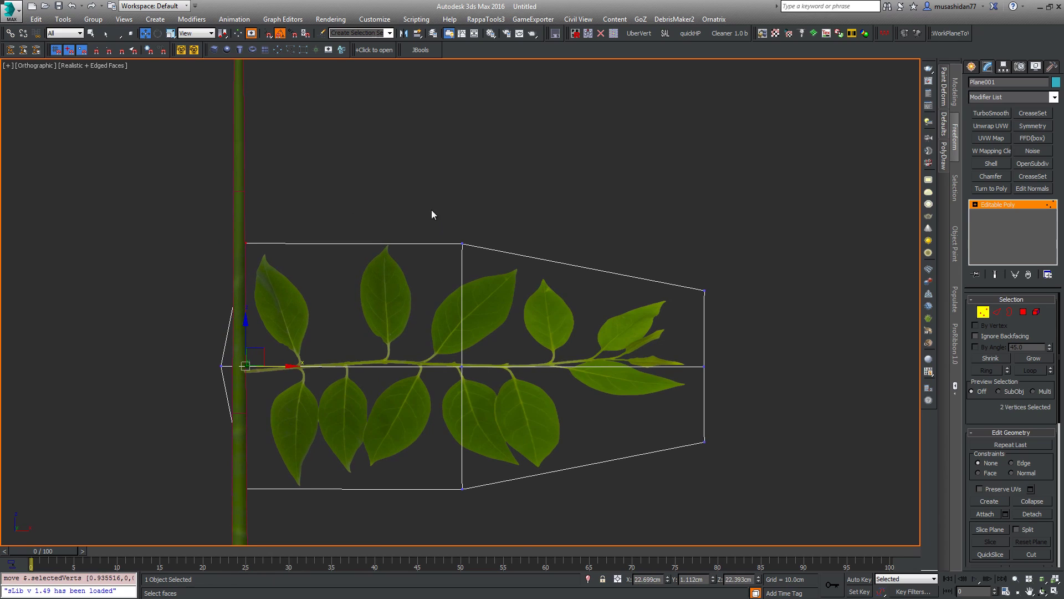
Raise the upper vertex of the plane's middle column slightly to clear the leaves
left_click_drag(430, 209, 499, 510)
right_click(537, 384)
right_click(537, 383)
left_click(475, 273)
left_click_drag(443, 233, 480, 257)
left_click_drag(461, 213, 460, 206)
Move the two tip corner vertices about 2.5 cm toward the plant stem to point the plane's end
middle_click_drag(505, 324, 530, 271)
left_click(730, 387)
left_click_drag(739, 195, 701, 256, "ctrl")
left_click_drag(769, 309, 739, 314)
middle_click_drag(500, 372, 467, 360)
scroll(468, 360, "down", 3)
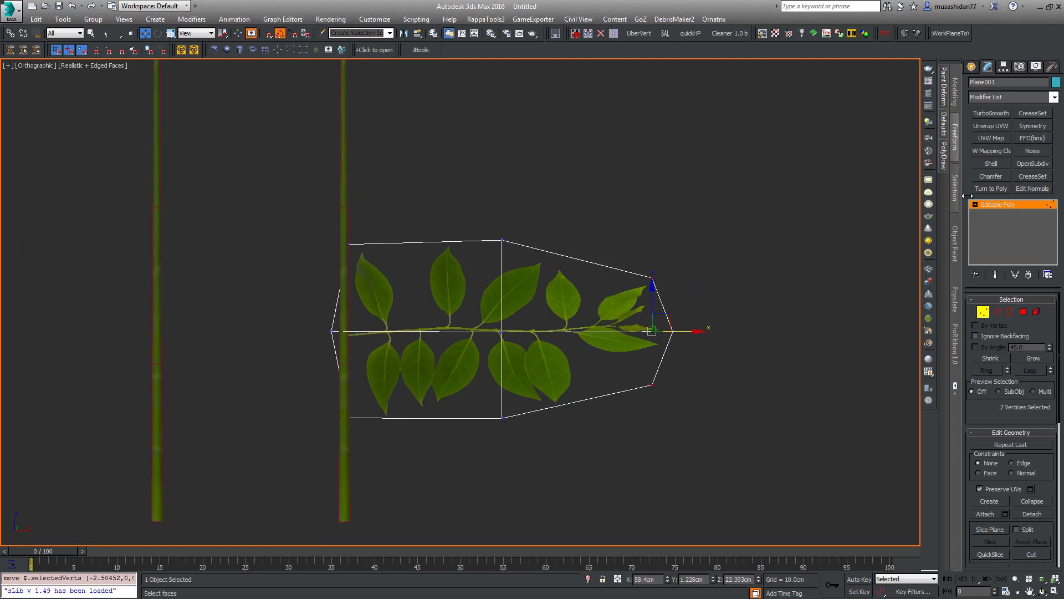
Leave vertex editing and rotate the leaf plane about its base so the branch tip droops slightly
left_click(1004, 205)
scroll(632, 377, "down", 3)
scroll(551, 320, "down", 1)
right_click(549, 327)
left_click(560, 349)
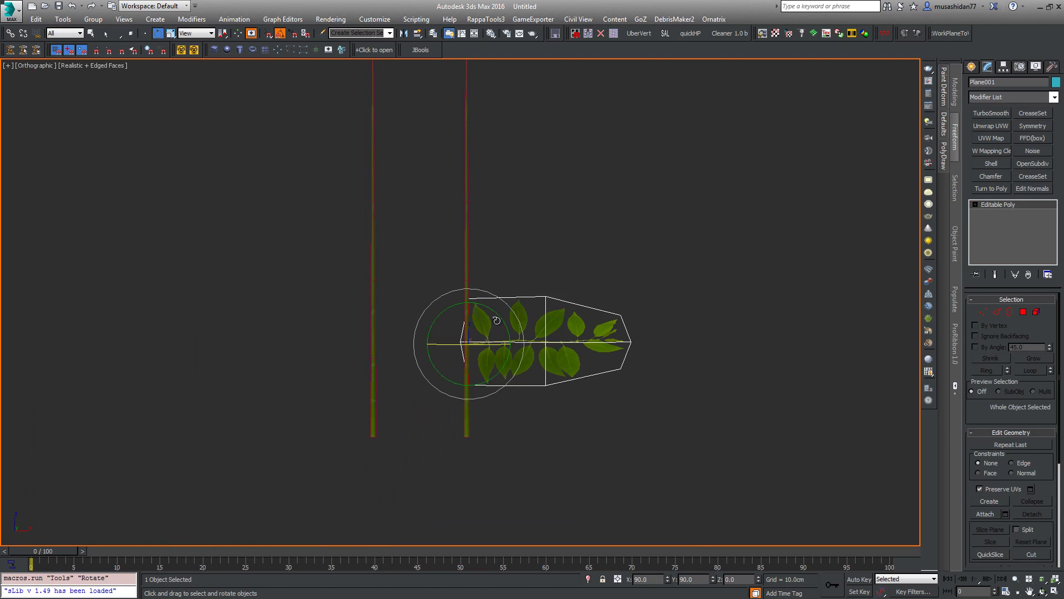
left_click_drag(503, 321, 501, 327)
middle_click_drag(466, 321, 484, 373)
Clone the leaf plane up the stem as three separate copies spaced about 21 cm apart
right_click(486, 353)
left_click(493, 366)
left_click_drag(491, 366, 495, 293, "shift")
right_click(495, 294)
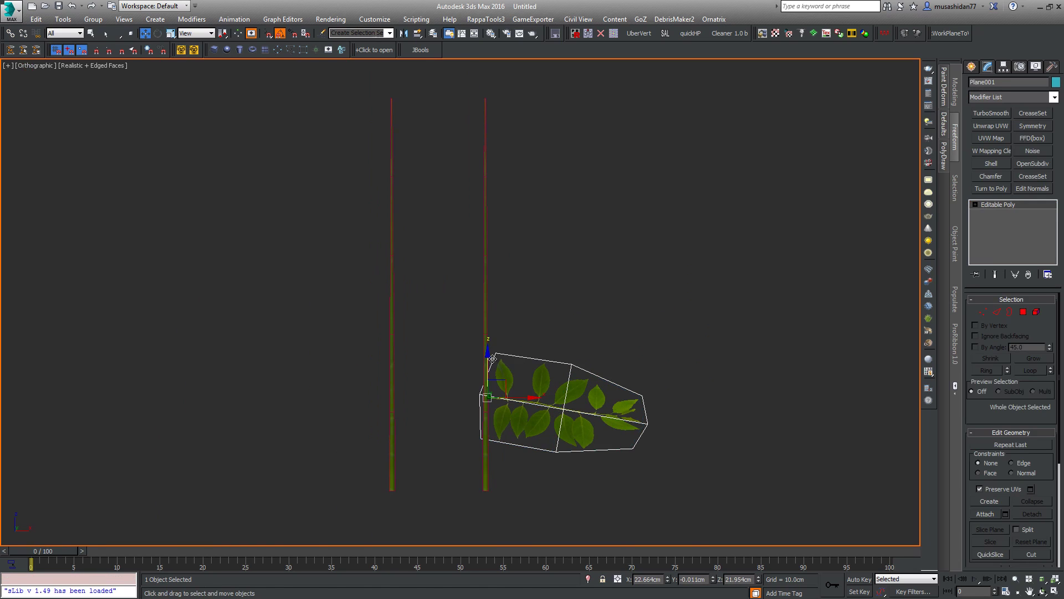
left_click_drag(491, 360, 493, 271, "shift")
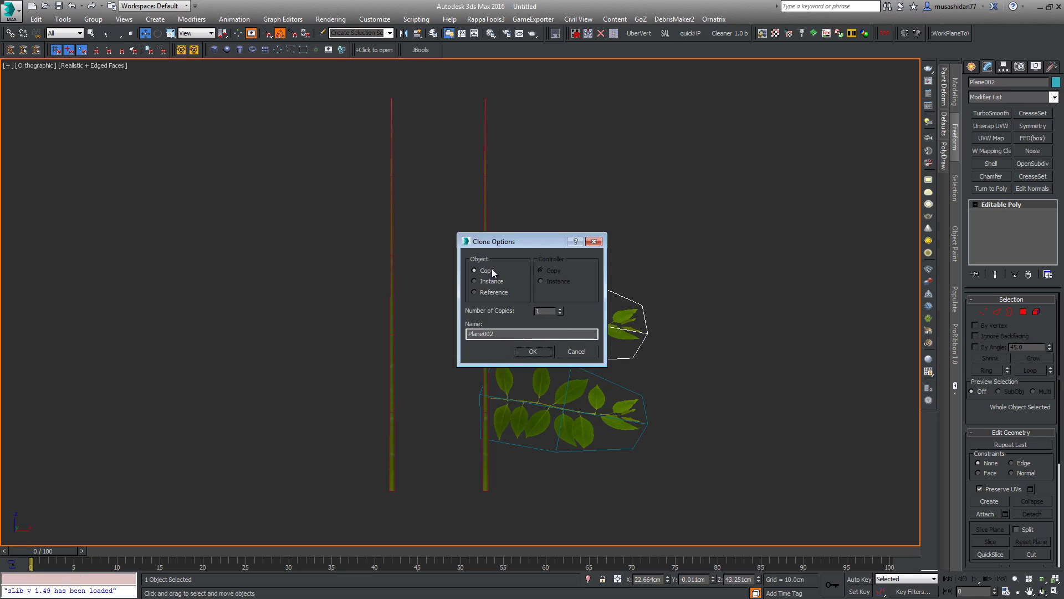
left_click(527, 351)
Scale the topmost leaf plane down uniformly to suit the thin upper stem
middle_click_drag(597, 185, 636, 325)
right_click(564, 265)
left_click(581, 305)
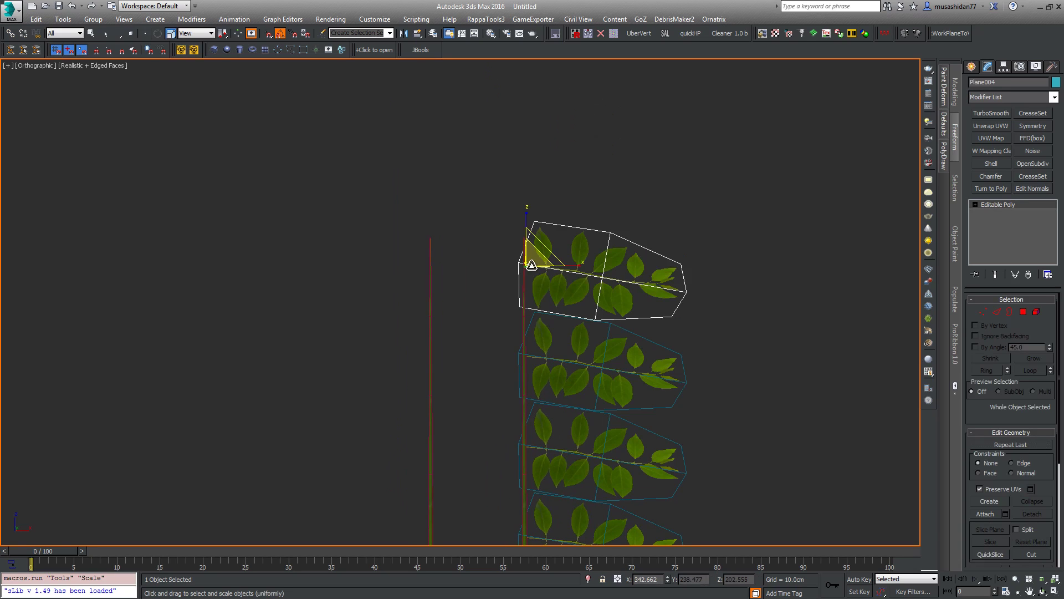
left_click_drag(531, 265, 474, 299)
scroll(533, 281, "up", 6)
left_click_drag(512, 217, 533, 201)
Scale the second leaf plane from the top down slightly
middle_click_drag(580, 382, 549, 161)
left_click(550, 307)
middle_click_drag(562, 380, 518, 335)
mouse_move(437, 316)
left_mouse_down()
mouse_move(450, 308)
mouse_move(432, 323)
left_mouse_up()
scroll(525, 342, "down", 6)
Enlarge the lowest leaf plane slightly with a uniform scale
middle_click_drag(610, 421, 588, 316)
left_click(509, 449)
left_click_drag(444, 453, 458, 446)
middle_click_drag(525, 416, 568, 305)
key("w")
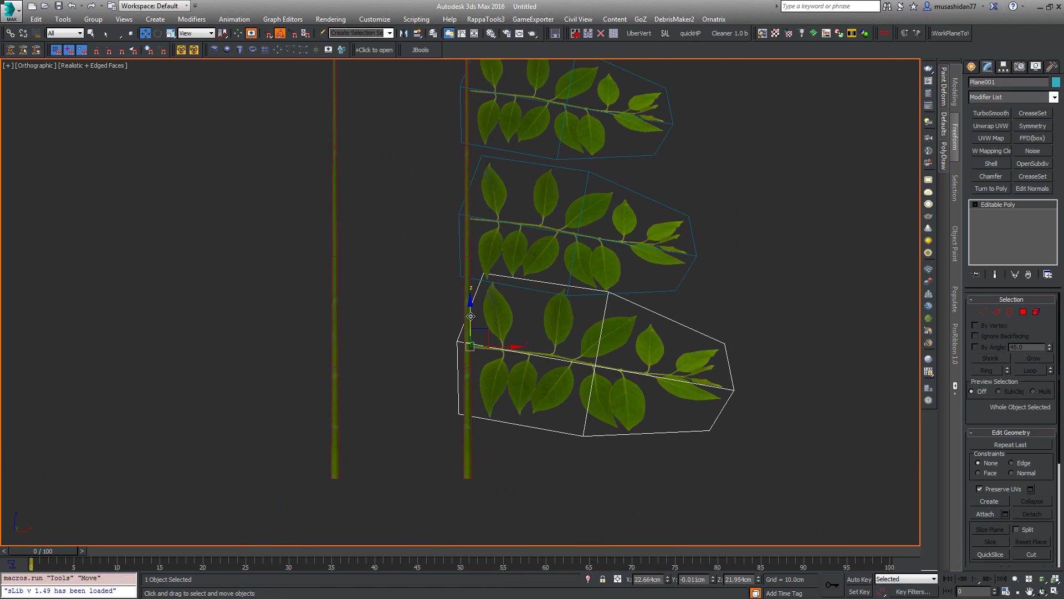
Lower the bottom leaf plane slightly along the stem, and tilt the topmost leaf plane upward by 10 degrees about Y
left_click_drag(472, 316, 472, 325)
middle_click_drag(533, 176, 549, 394)
left_click(497, 181)
scroll(499, 183, "up", 7)
middle_click_drag(498, 183, 513, 301)
left_click_drag(473, 272, 511, 265)
scroll(459, 271, "down", 8)
key("e")
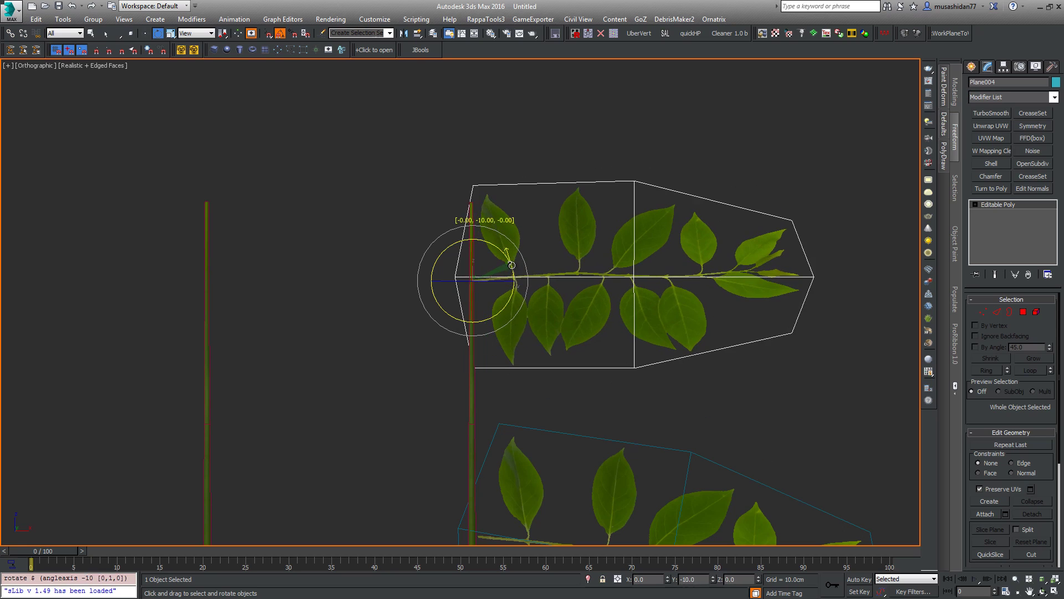
Tilt the second leaf plane from the top slightly upward about the Y axis
middle_click_drag(556, 456, 559, 243)
left_click(537, 215)
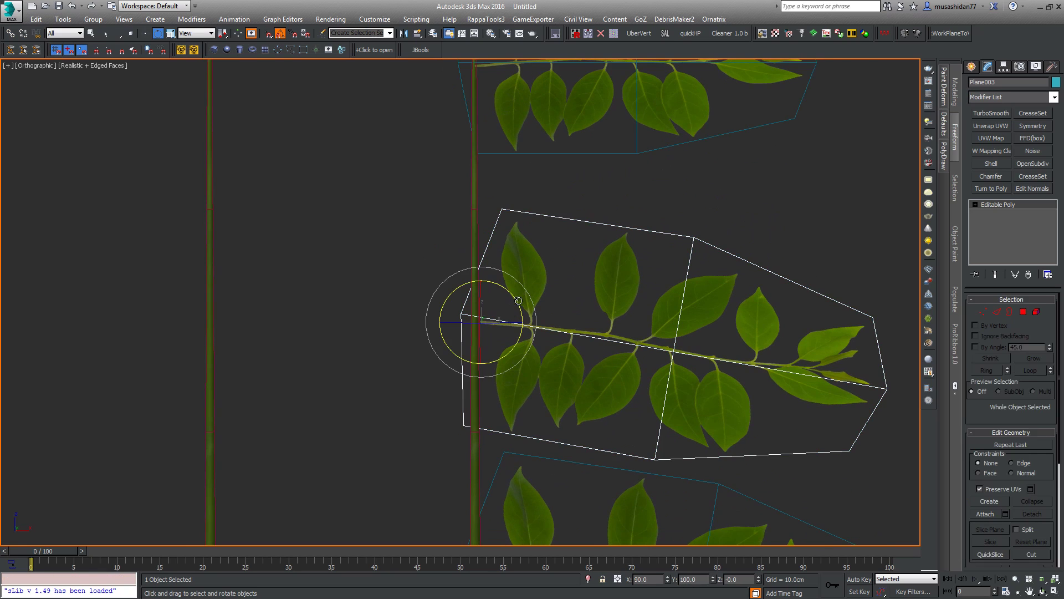
left_click_drag(517, 301, 521, 309)
scroll(577, 311, "down", 5)
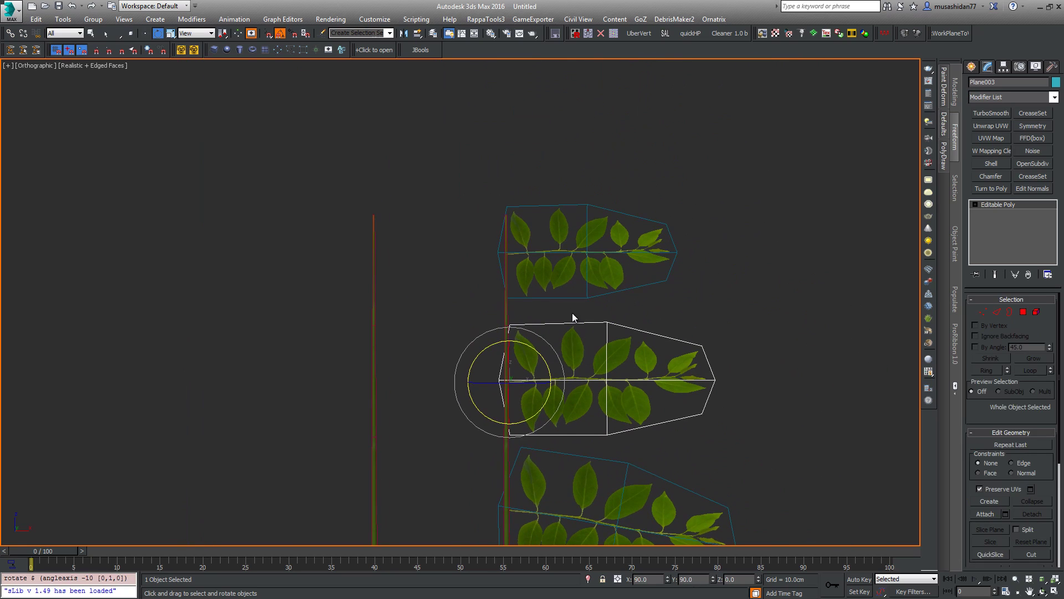
left_click_drag(545, 358, 511, 355)
Lower the two upper leaf planes along the stem to tighten their spacing
key("w")
left_click(511, 222)
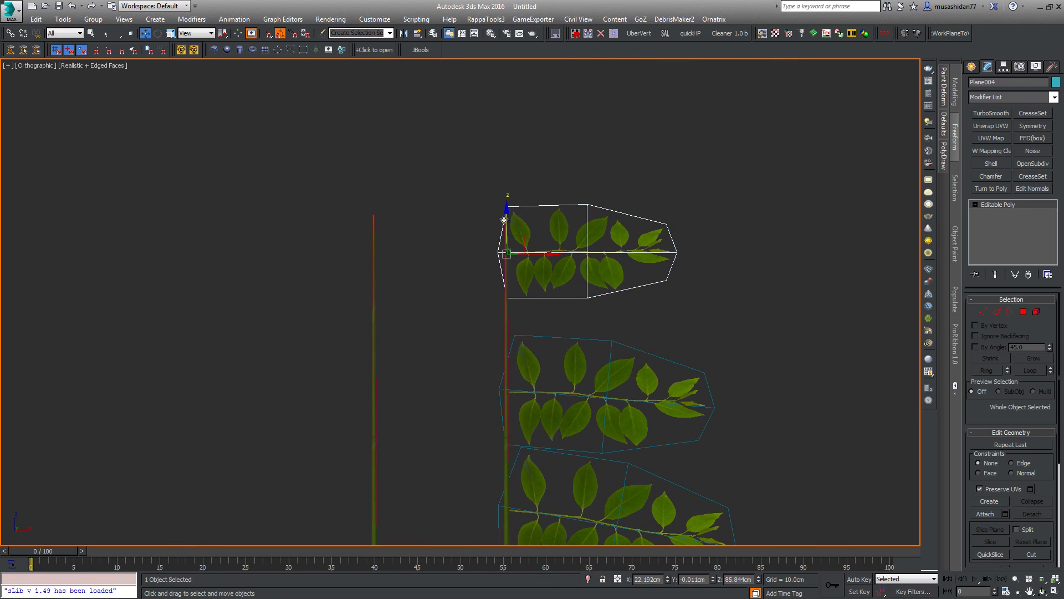
left_click_drag(505, 219, 503, 250)
Roll the leaf planes individually for variation, turning the lowest one by -15 degrees about the X axis
middle_click_drag(579, 404, 551, 261)
scroll(552, 261, "down", 2)
middle_click_drag(635, 366, 530, 415, "alt")
right_click(530, 198)
left_click(543, 218)
mouse_move(497, 166)
left_mouse_down()
mouse_move(510, 139)
mouse_move(507, 157)
left_mouse_up()
left_click(556, 313)
left_click_drag(505, 304, 517, 294)
left_click(542, 456)
left_click_drag(506, 412, 509, 424)
middle_click_drag(515, 421, 618, 316, "alt")
scroll(519, 203, "up", 10)
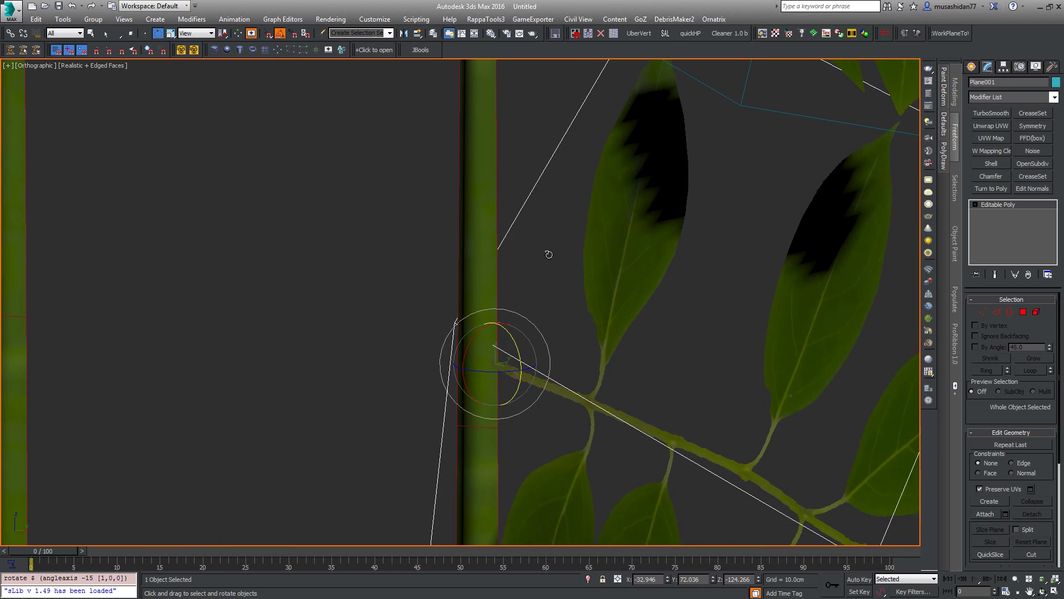
scroll(519, 203, "down", 10)
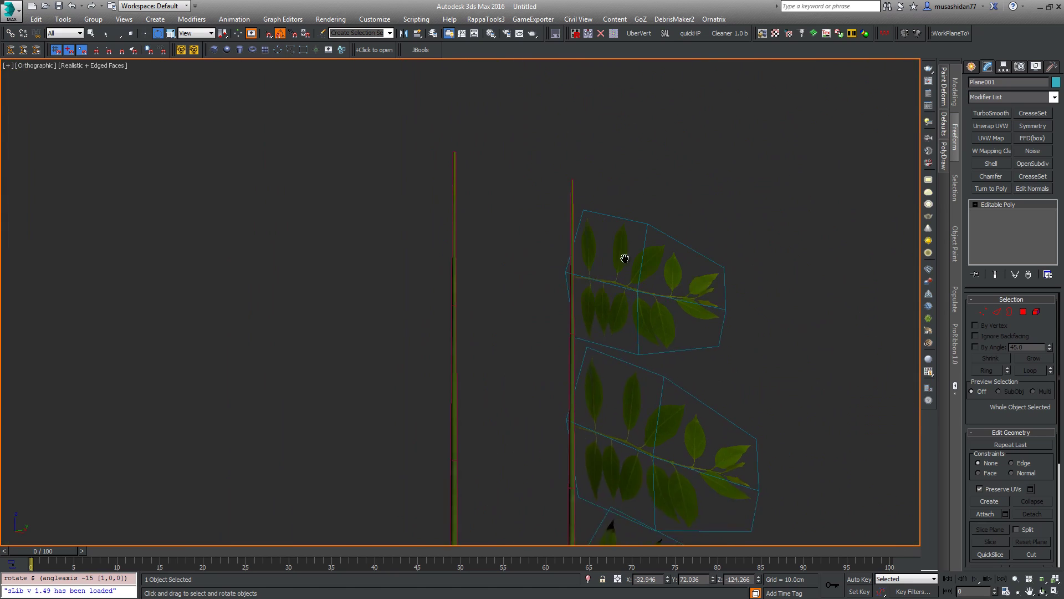
Scale the stem's three top vertices down uniformly to 74% to narrow the tip
left_click(609, 200)
left_click(982, 312)
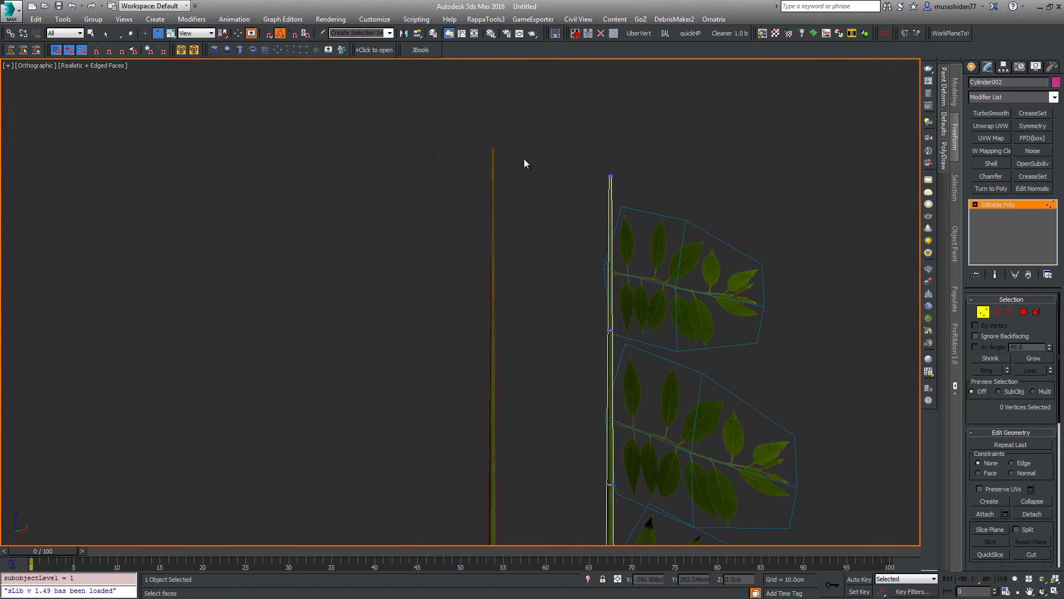
left_click_drag(535, 149, 654, 204)
scroll(635, 159, "up", 5)
key("r")
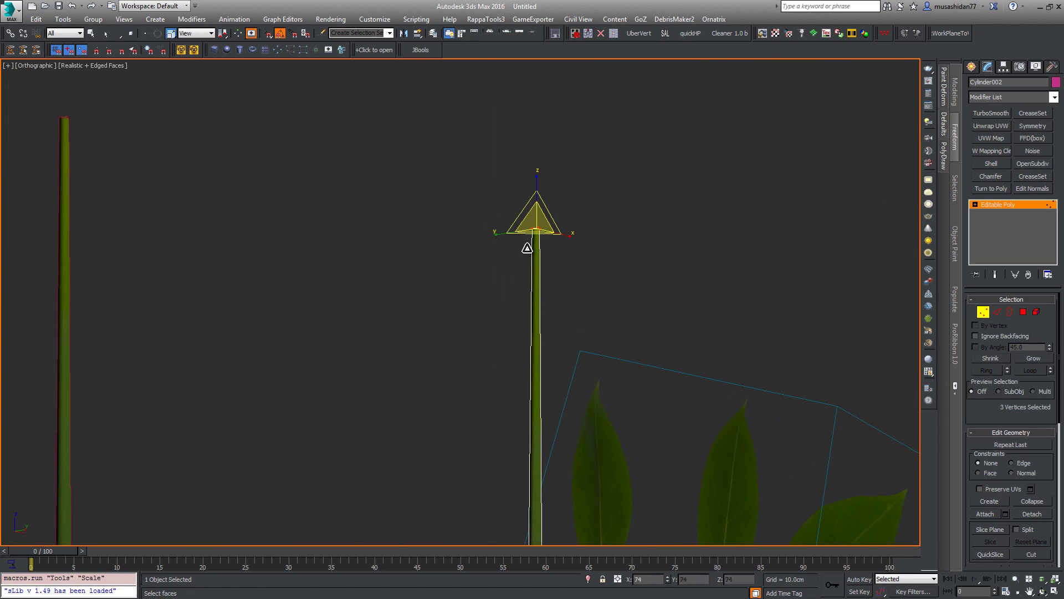
Lower the stem's three top vertices to about 84.3 cm high so the tip ends near the topmost leaf's base
right_click(525, 296)
left_click(530, 309)
left_click_drag(537, 197, 537, 358)
middle_click_drag(587, 449, 630, 268)
scroll(593, 171, "down", 3)
left_click_drag(586, 161, 586, 198)
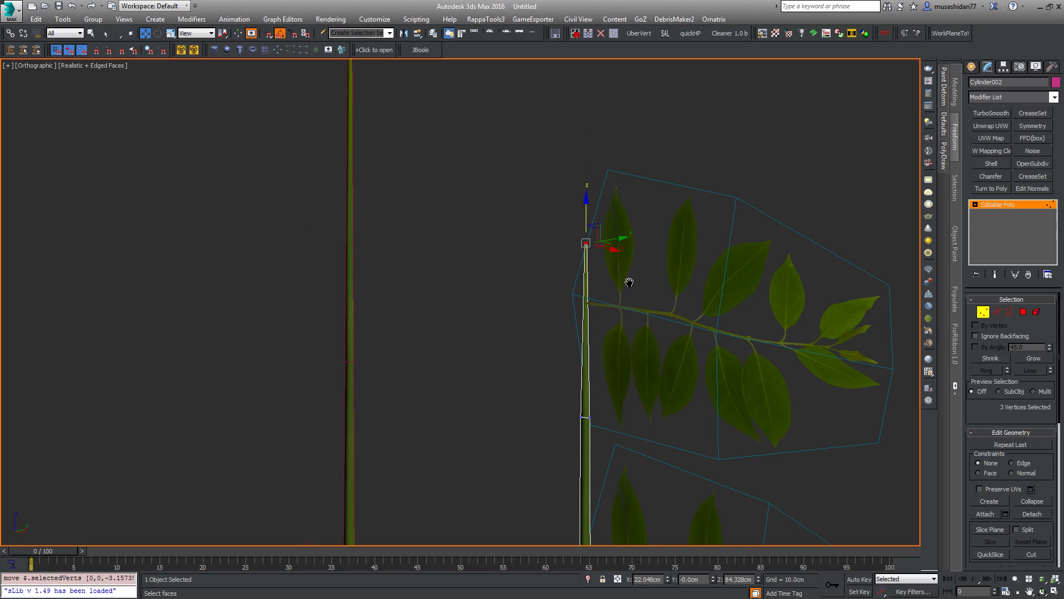
scroll(598, 249, "down", 5)
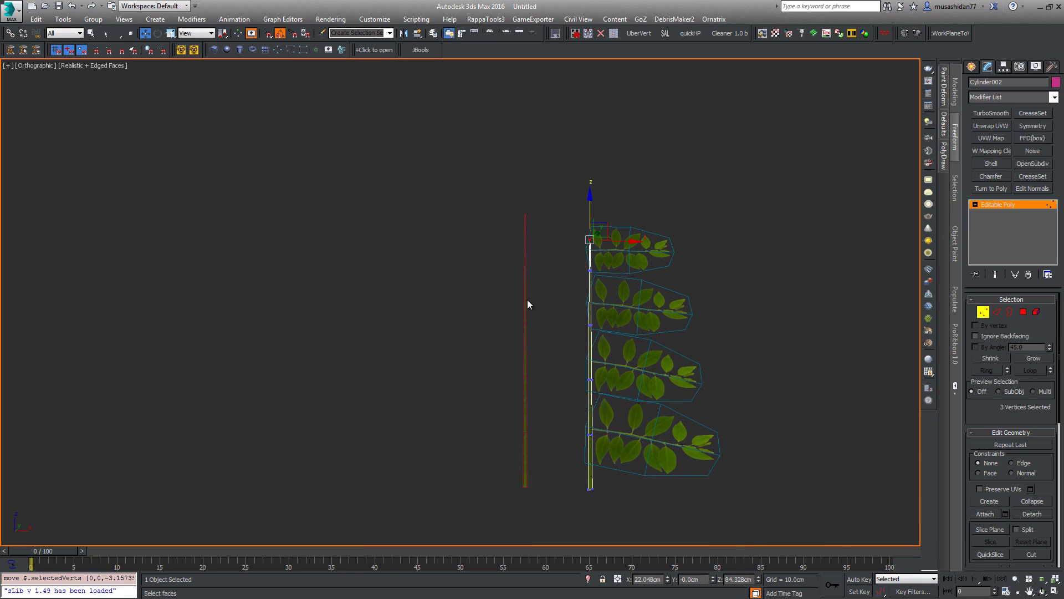
left_click(1016, 203)
middle_click_drag(822, 378, 710, 335)
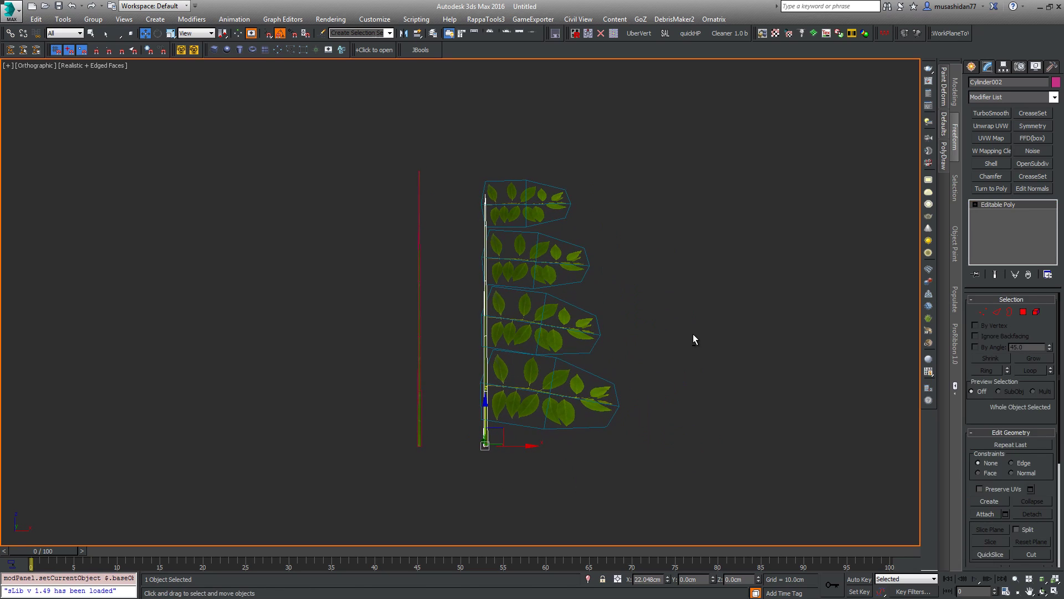
Attach the three upper leaf planes to the lowest leaf plane as one mesh
left_click(544, 381)
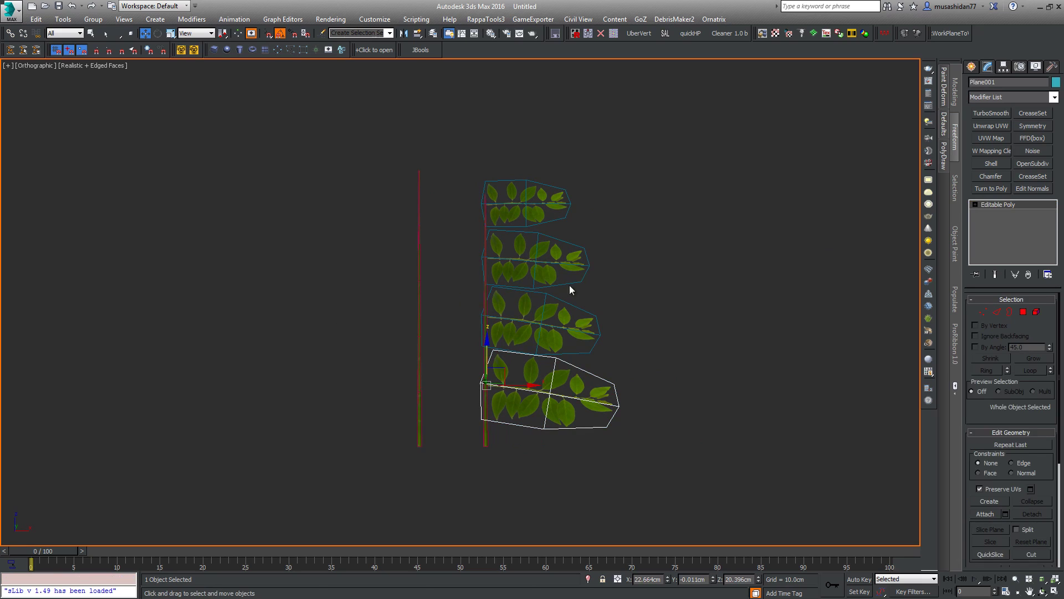
left_click(985, 514)
left_click(517, 323)
left_click(518, 260)
left_click(515, 198)
middle_click_drag(676, 306, 613, 261)
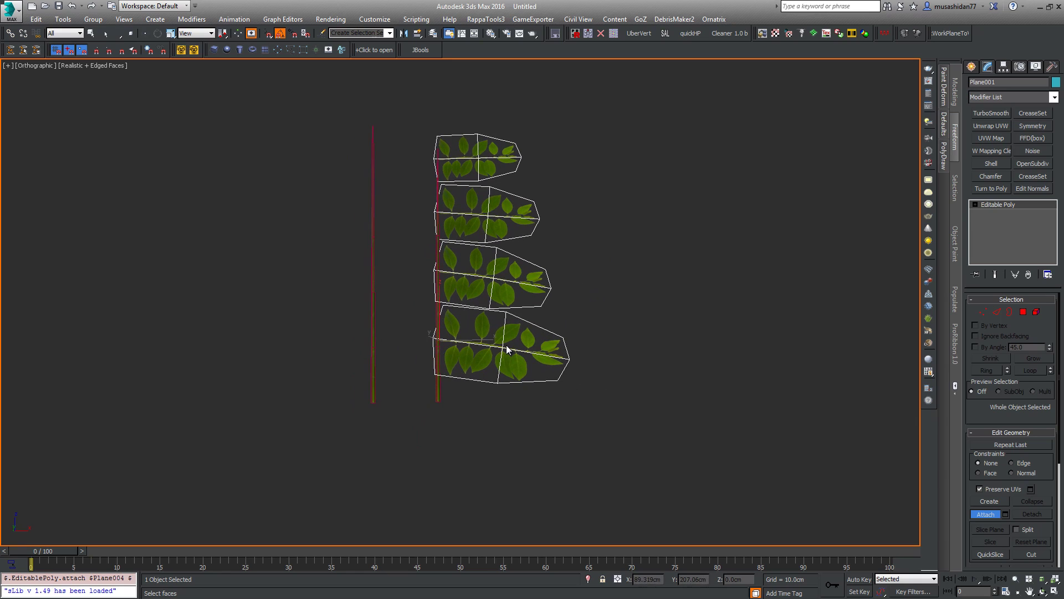
middle_click_drag(476, 205, 662, 302)
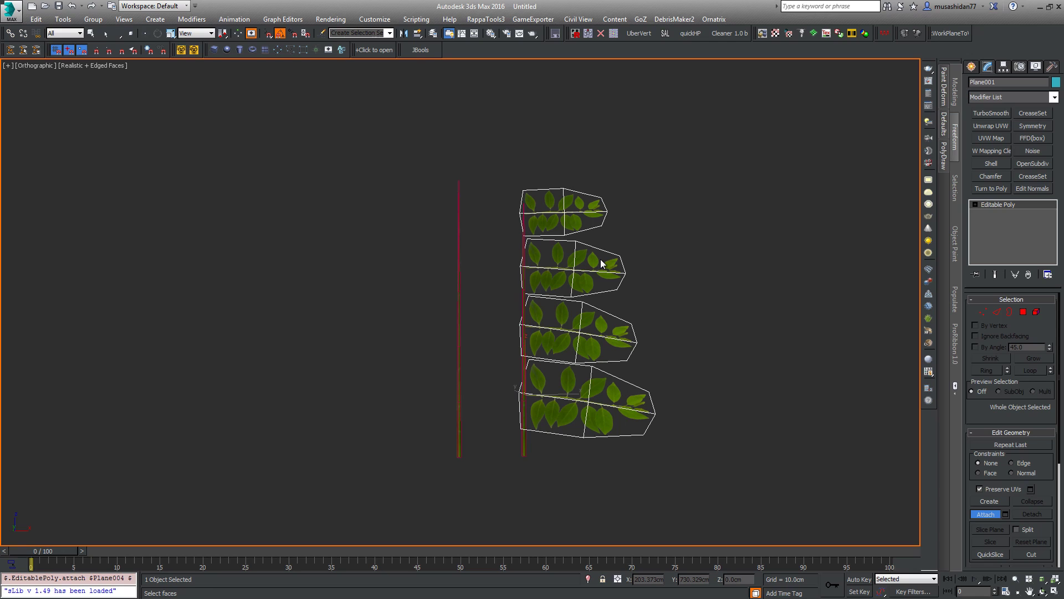
middle_click_drag(657, 261, 615, 281)
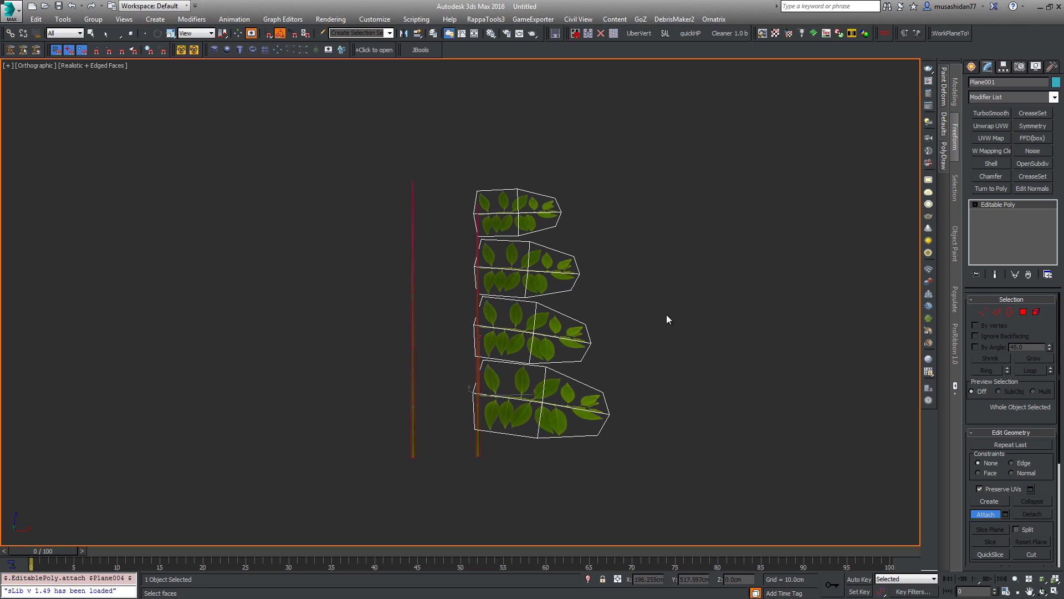
middle_click_drag(666, 315, 688, 328)
Add a VertexPaint modifier to the combined leaf mesh
left_click(953, 127)
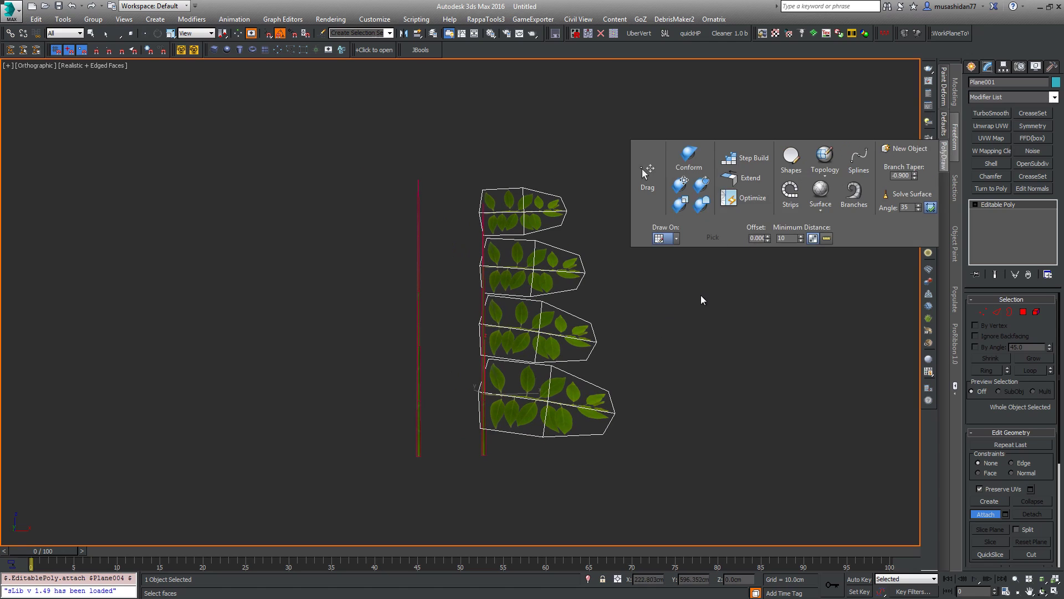
type("x")
type("ver")
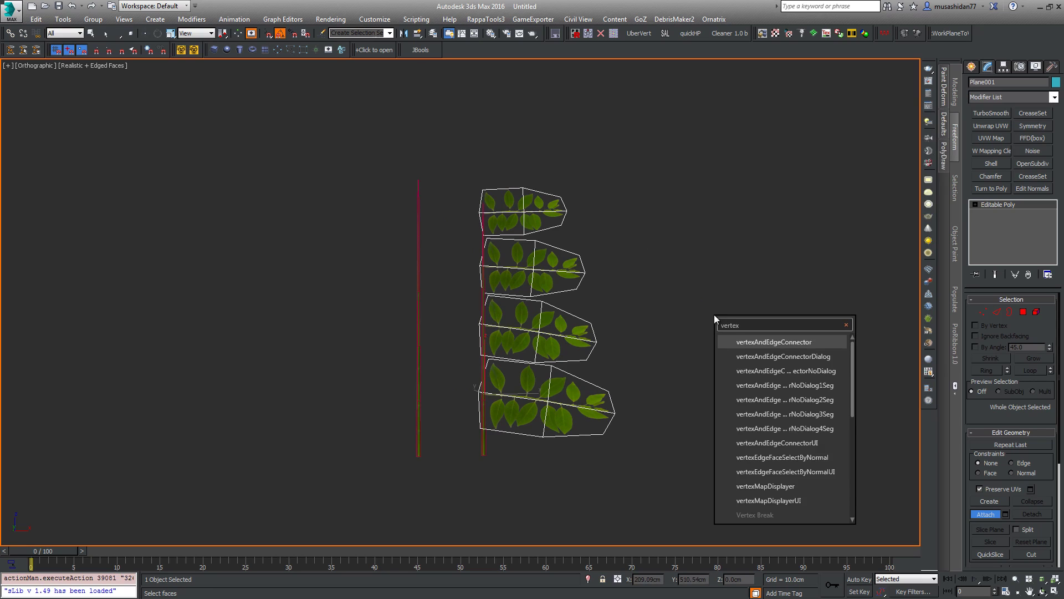
type("texpa")
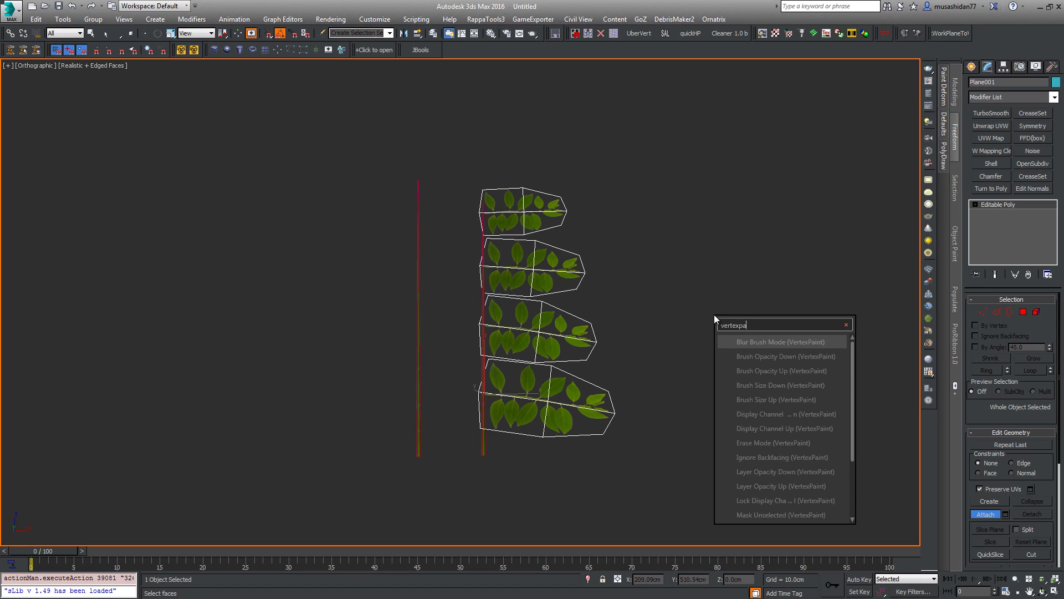
type("int")
left_click(770, 337)
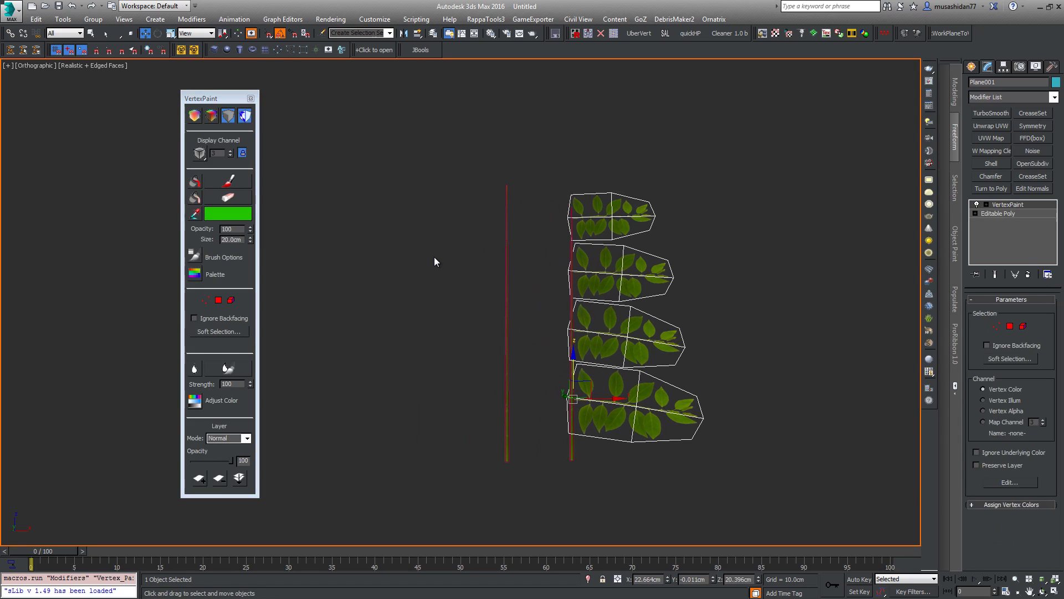
Fill the 24 outer leaf vertices with green and the 12 stem-side leaf vertices with black, with vertex colours displayed
left_click(996, 325)
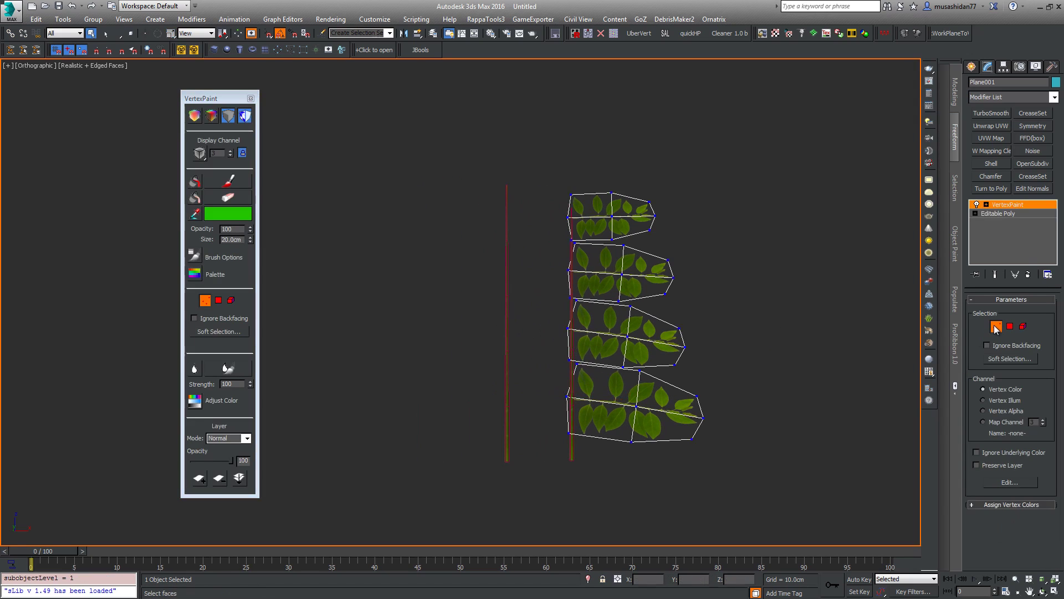
left_click_drag(838, 141, 607, 479)
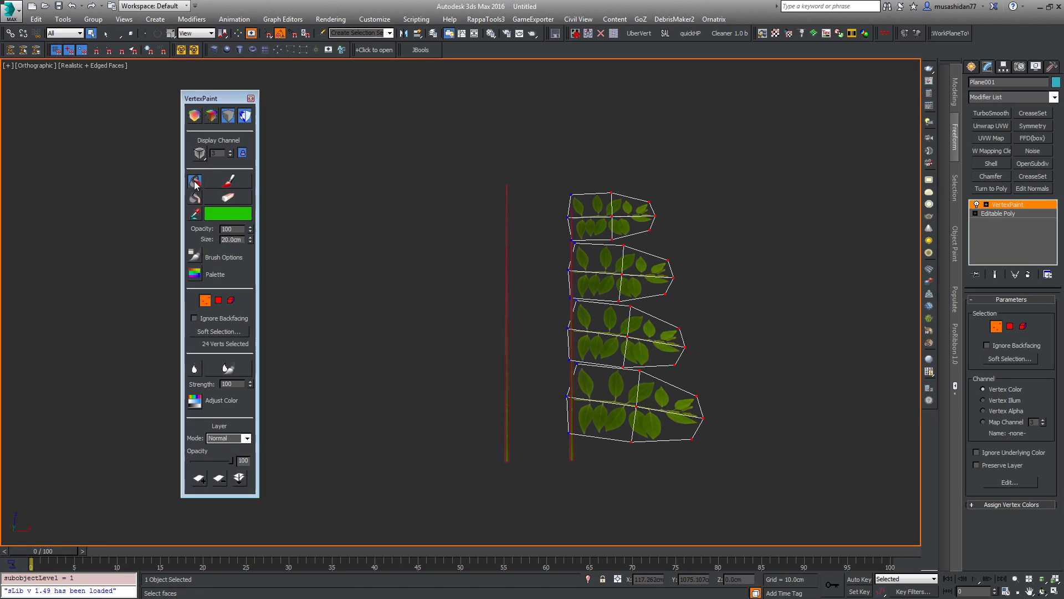
left_click_drag(471, 119, 582, 471)
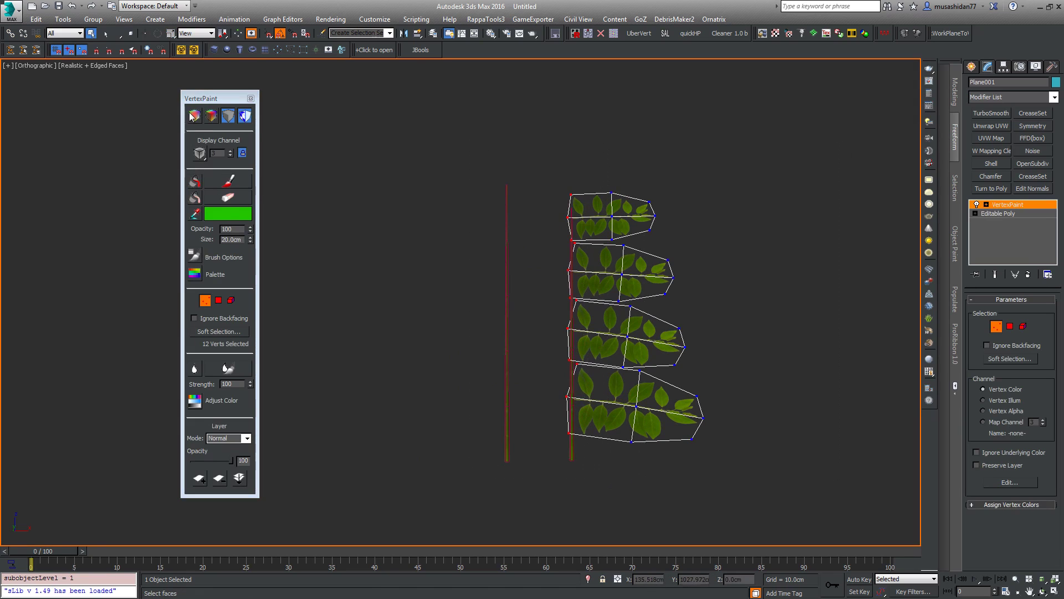
left_click(231, 214)
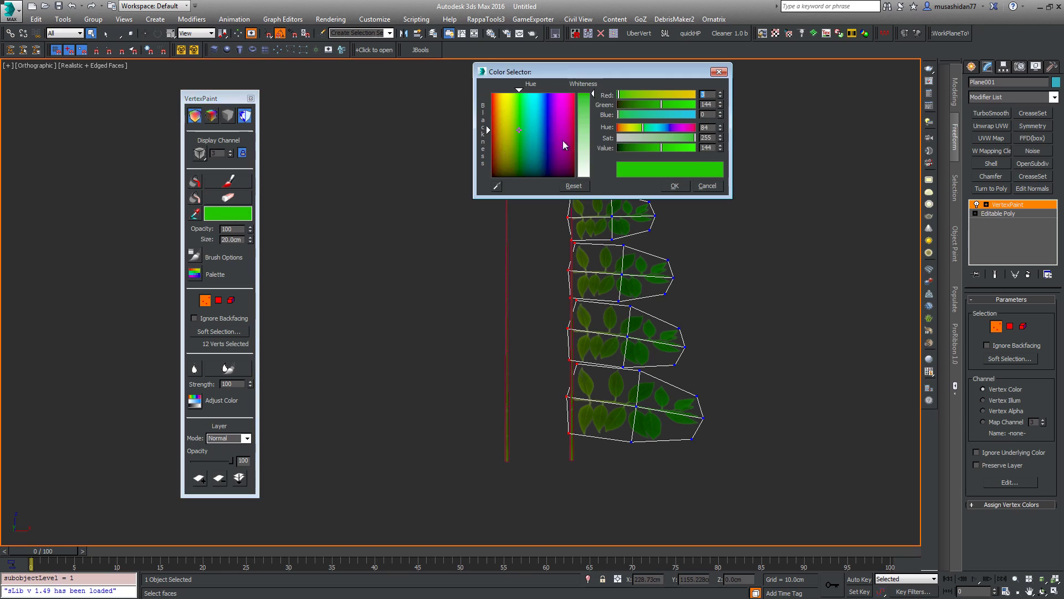
left_click_drag(501, 149, 491, 177)
left_click(674, 185)
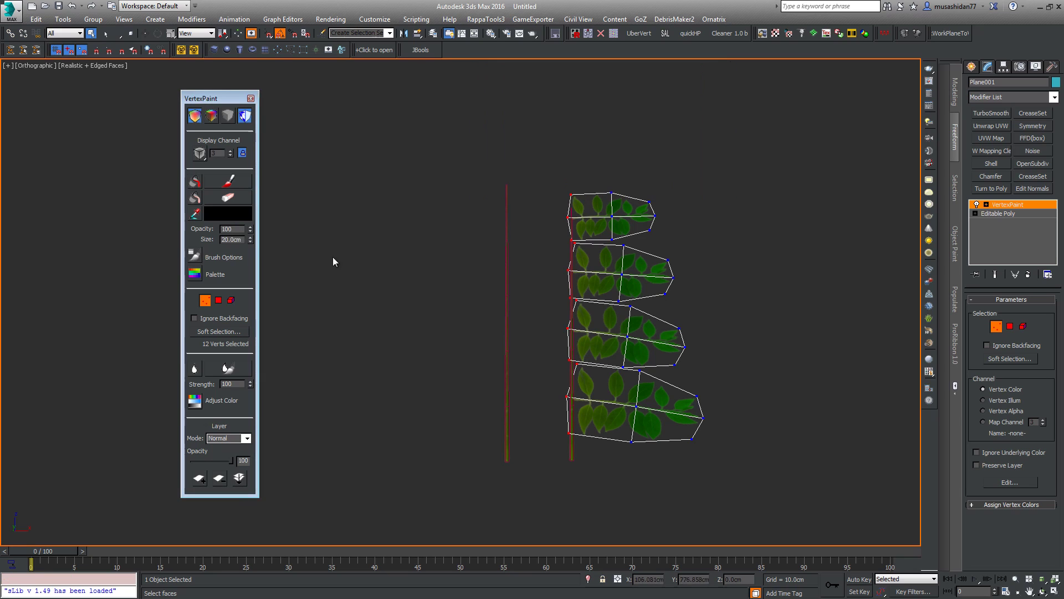
left_click(195, 182)
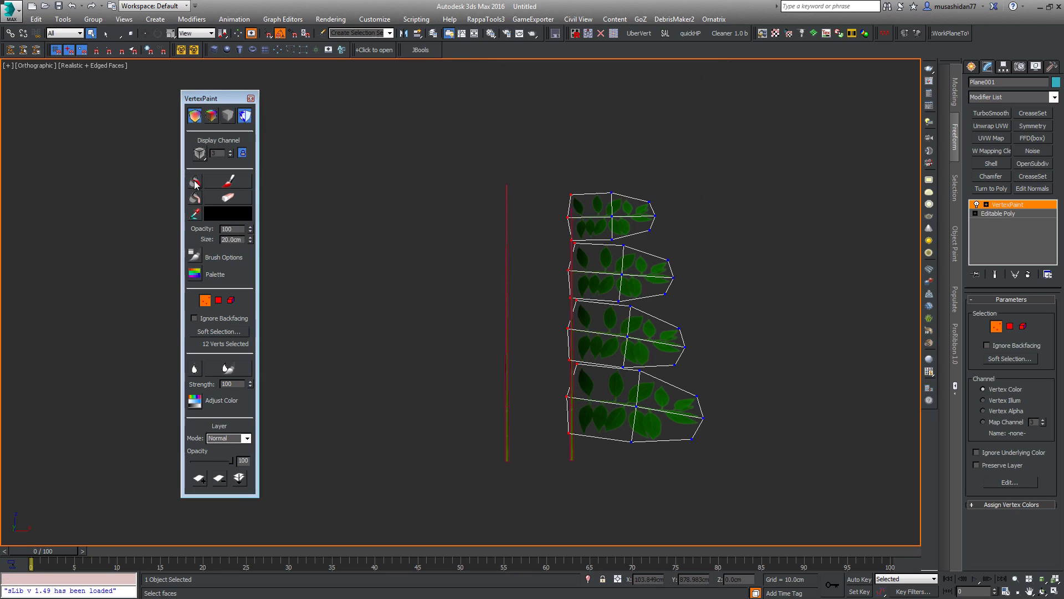
Add a VertexPaint modifier to the stem with the leaves and fill its six lowest vertices with black
left_click(571, 440)
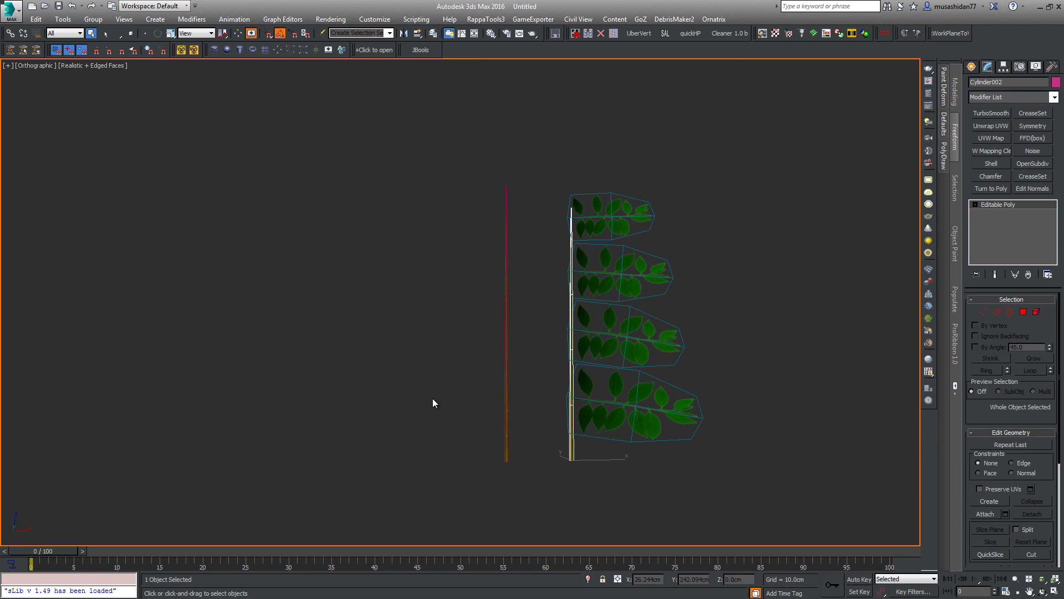
type("xvertex pai")
left_click(481, 424)
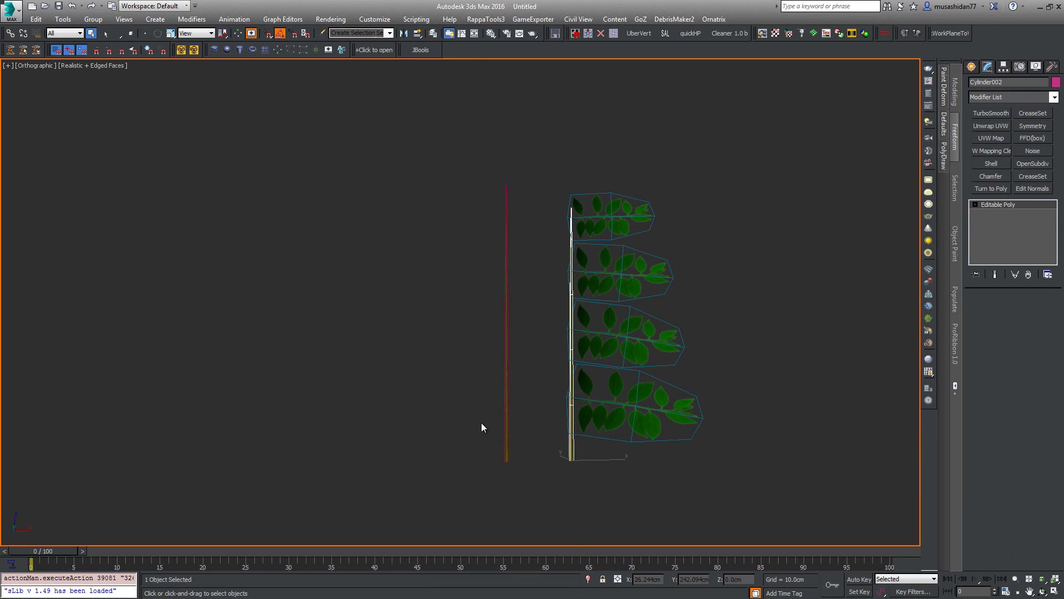
left_click(996, 327)
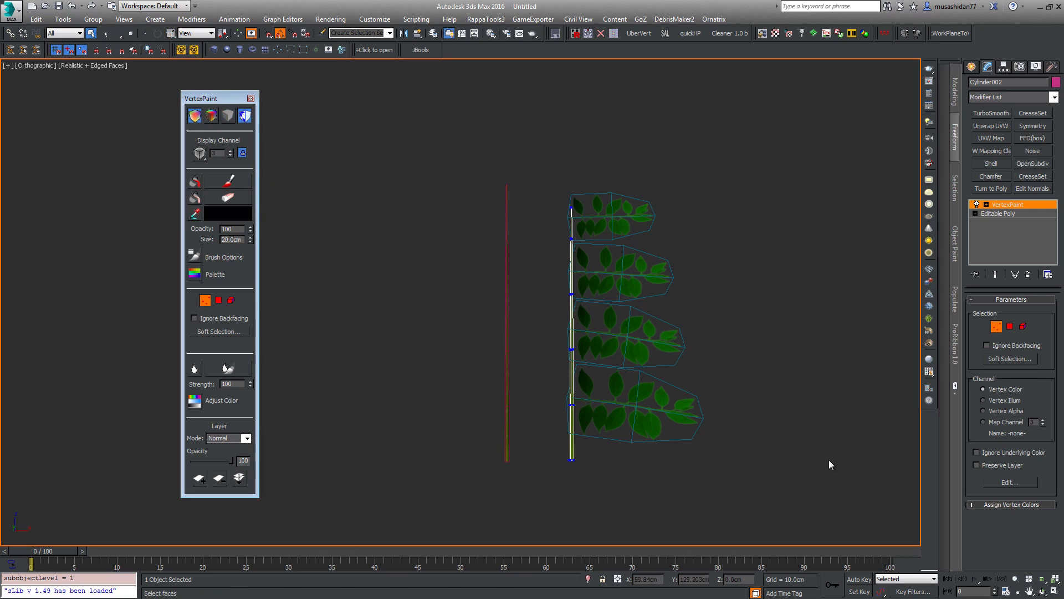
left_click_drag(558, 492, 603, 396)
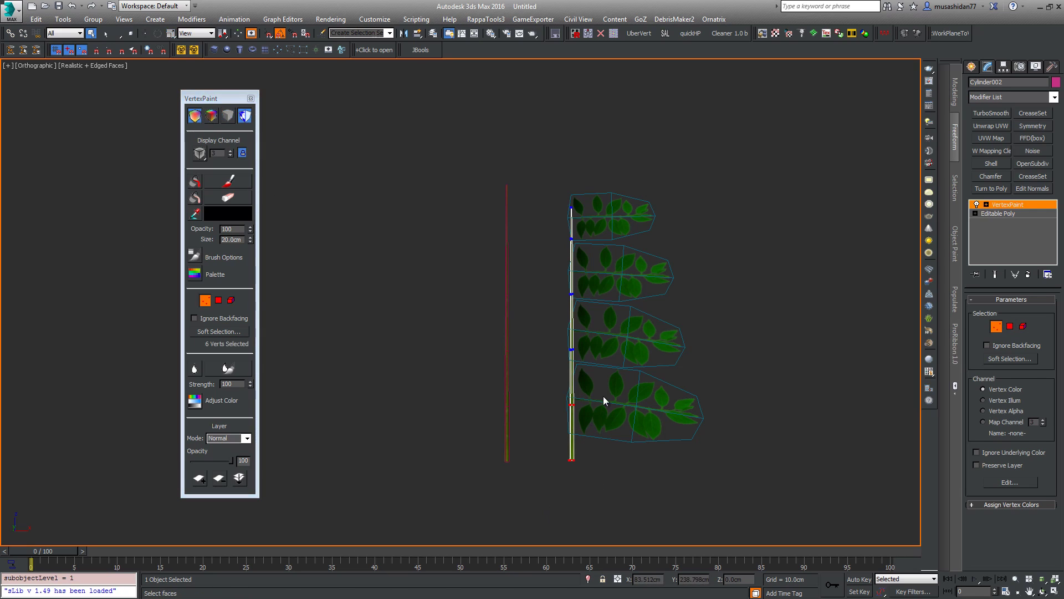
Fill the stem's 12 upper vertices with a bright green vertex colour
left_click_drag(533, 166, 619, 384)
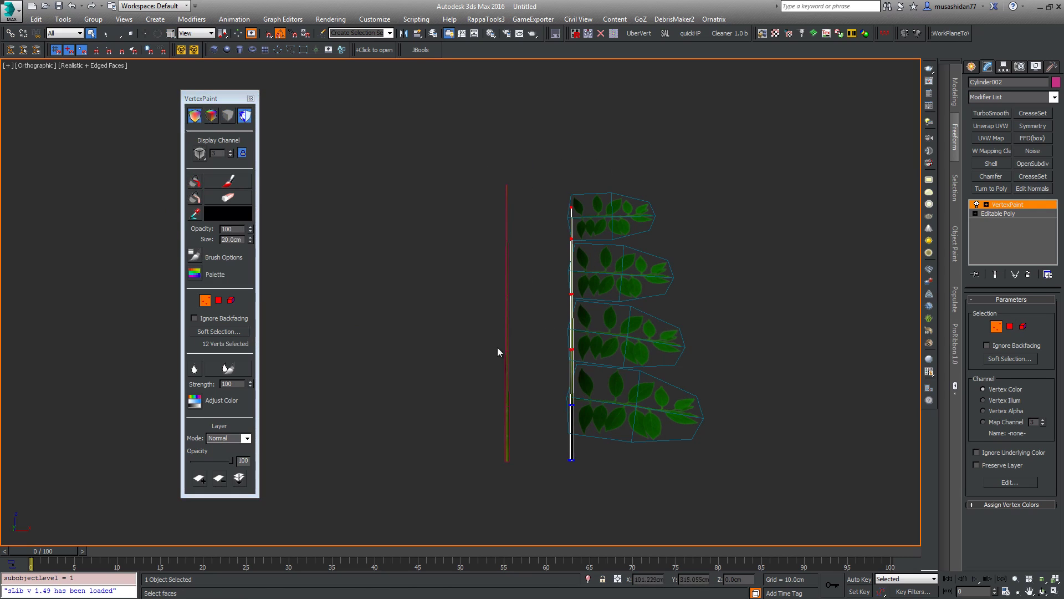
left_click(220, 214)
left_click_drag(663, 102, 689, 103)
left_click(674, 185)
left_click(194, 183)
Collapse the VertexPaint modifiers on the stem and the leaf mesh so both are plain Editable Poly objects
right_click(1005, 207)
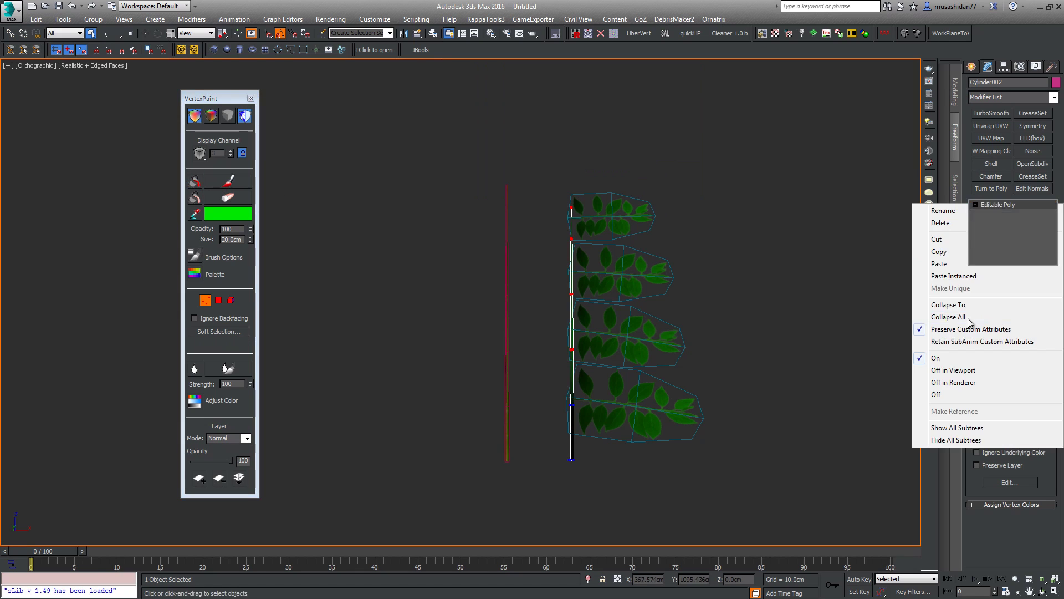
left_click(937, 224)
middle_click_drag(762, 399, 690, 385)
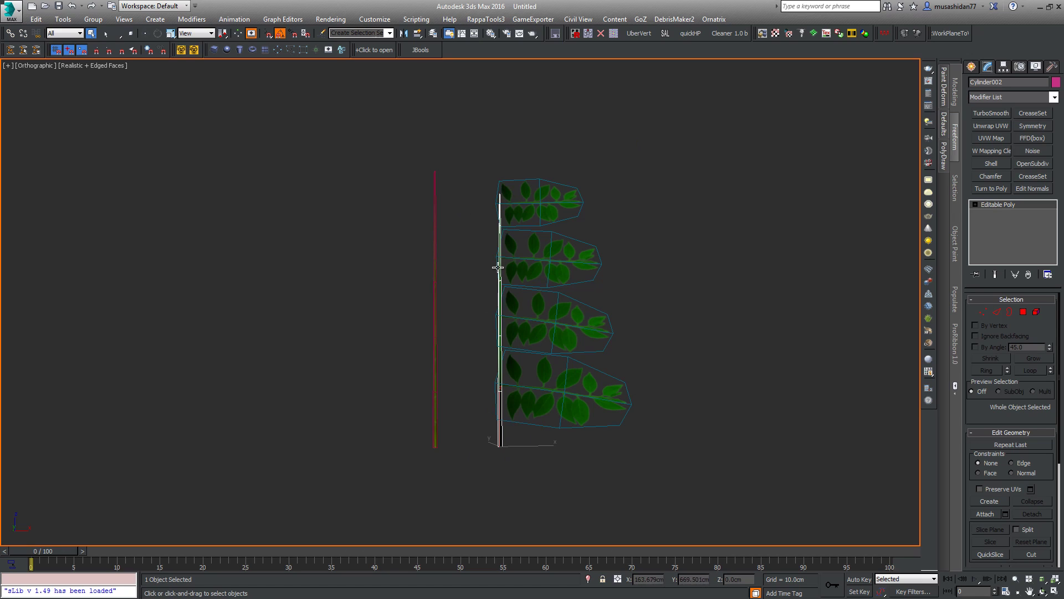
left_click(593, 261)
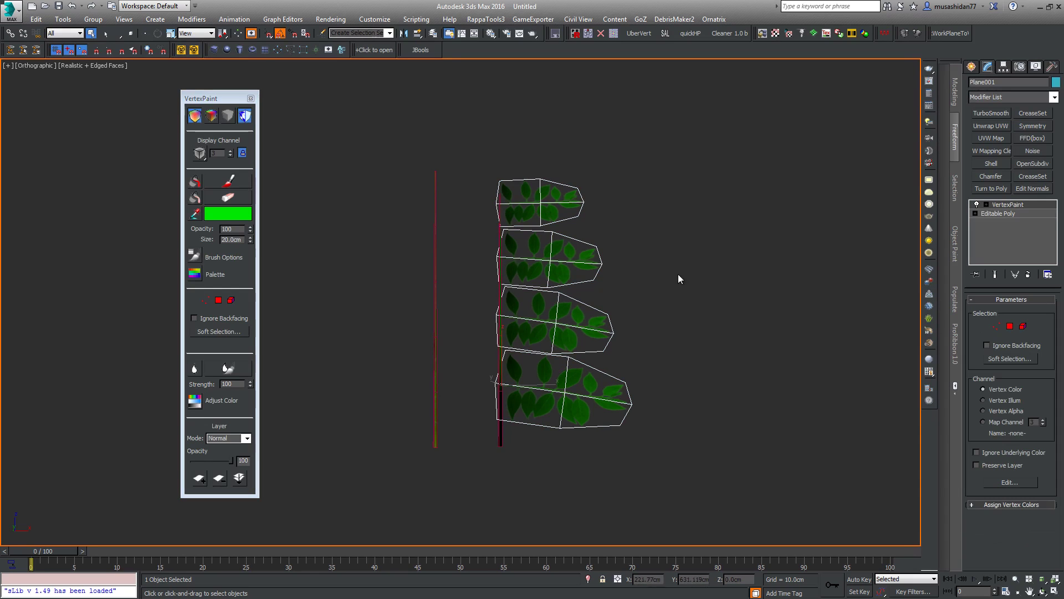
right_click(593, 249)
mouse_move(695, 390)
left_click(756, 397)
Turn off Vertex Channel Display in the object properties of both the leaf mesh and its stem
left_click_drag(689, 164, 494, 517)
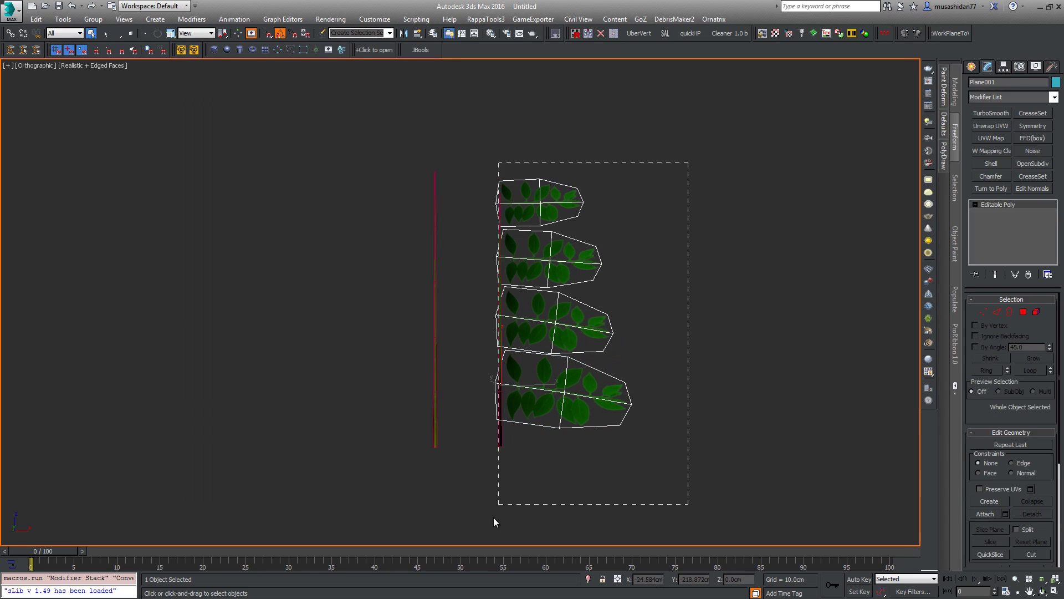
right_click(575, 314)
left_click(611, 441)
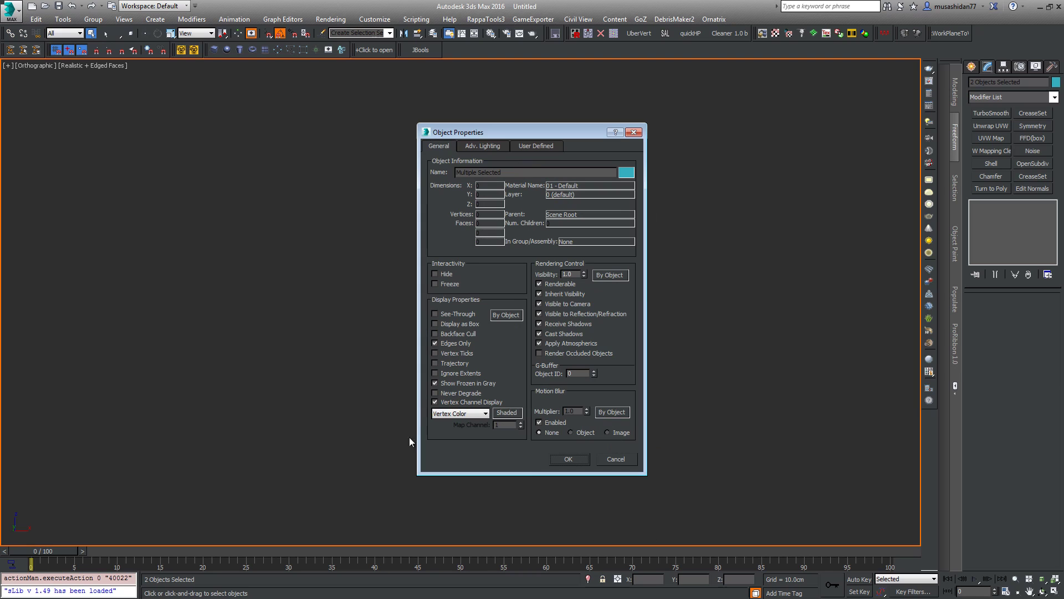
left_click(435, 401)
left_click(576, 458)
middle_click_drag(535, 294, 560, 299)
scroll(551, 258, "up", 5)
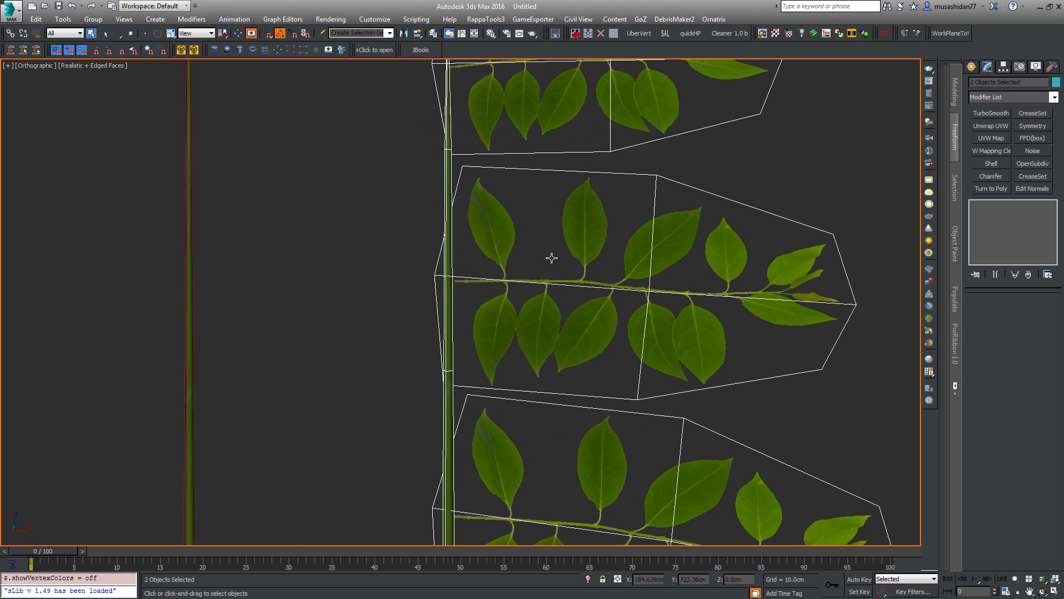
Delete the spare stem standing beside the leafed stem
scroll(552, 258, "down", 6)
left_click_drag(410, 267, 458, 320)
key("Delete")
Clone the remaining stem in the front view, placing the duplicate beside it on the side without leaves
left_click(502, 407)
key("w")
scroll(511, 428, "up", 5)
scroll(511, 428, "down", 6)
key("f")
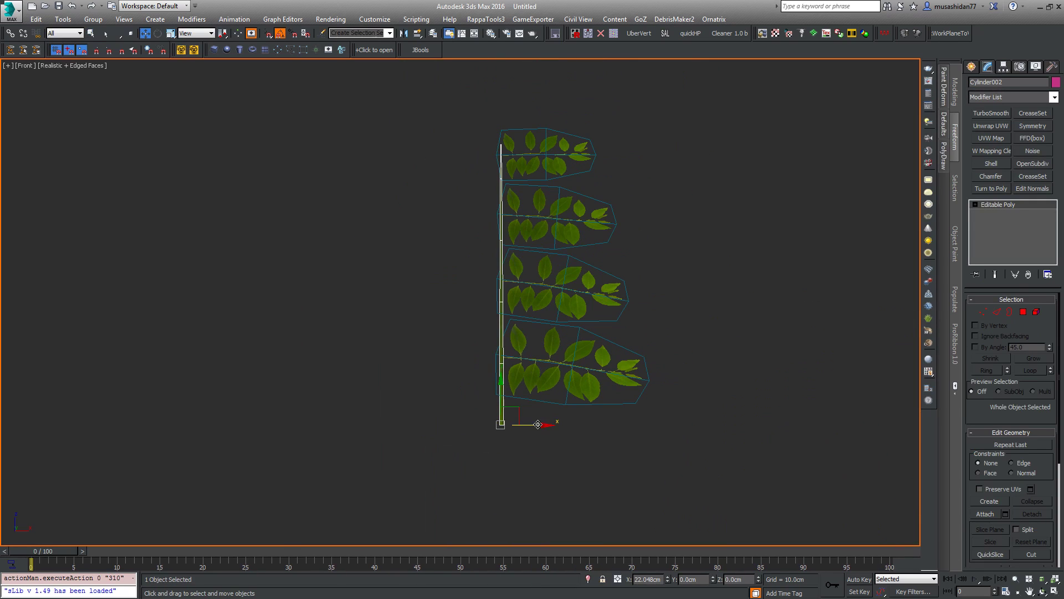
left_click_drag(539, 424, 485, 424, "shift")
left_click(537, 350)
Reset the duplicate stem's X position to 0.0 cm
left_click(551, 372)
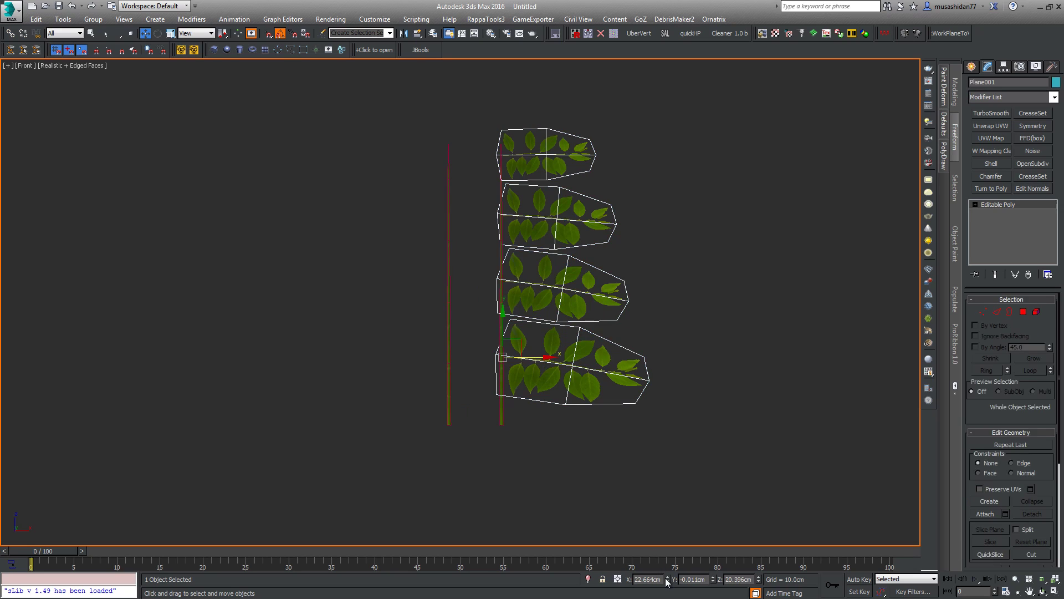
left_click(449, 414)
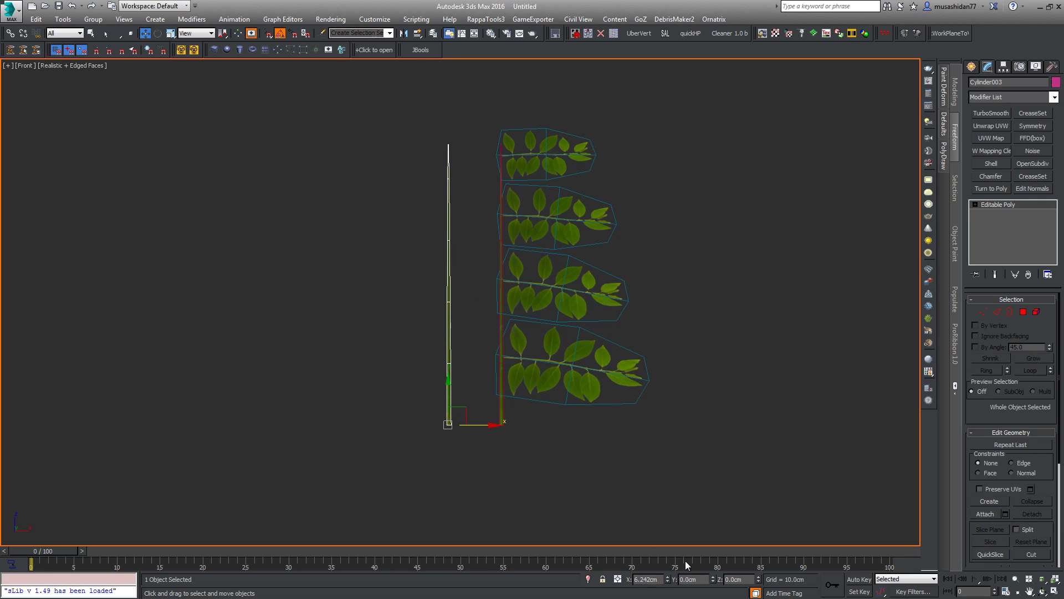
right_click(668, 579)
middle_click_drag(656, 475, 683, 472)
middle_click_drag(738, 371, 772, 396)
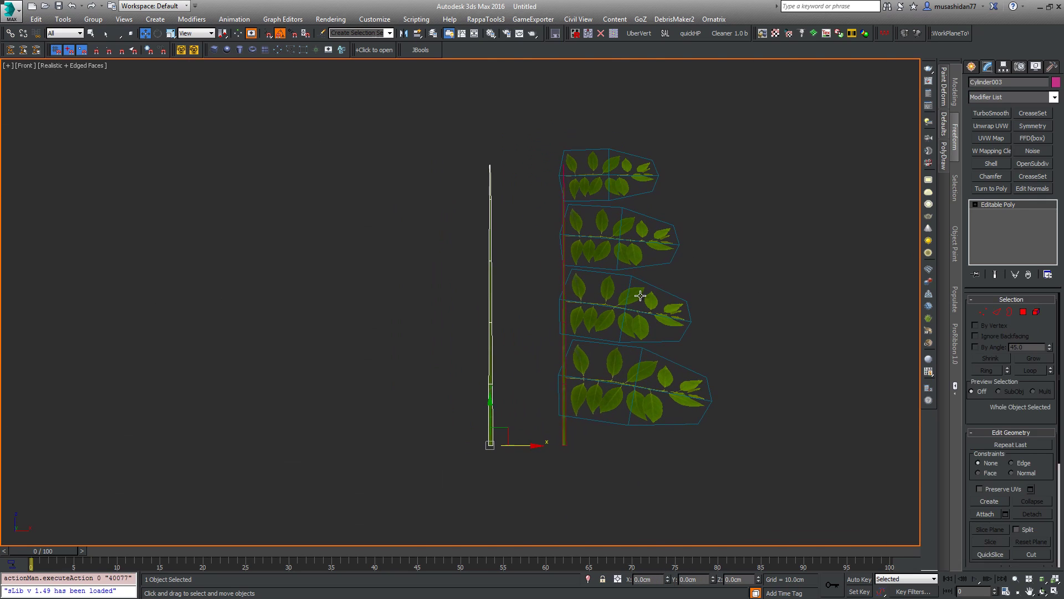
Mirror the leaf mesh across the X axis as a copy, using the Geometry option
left_click(640, 296)
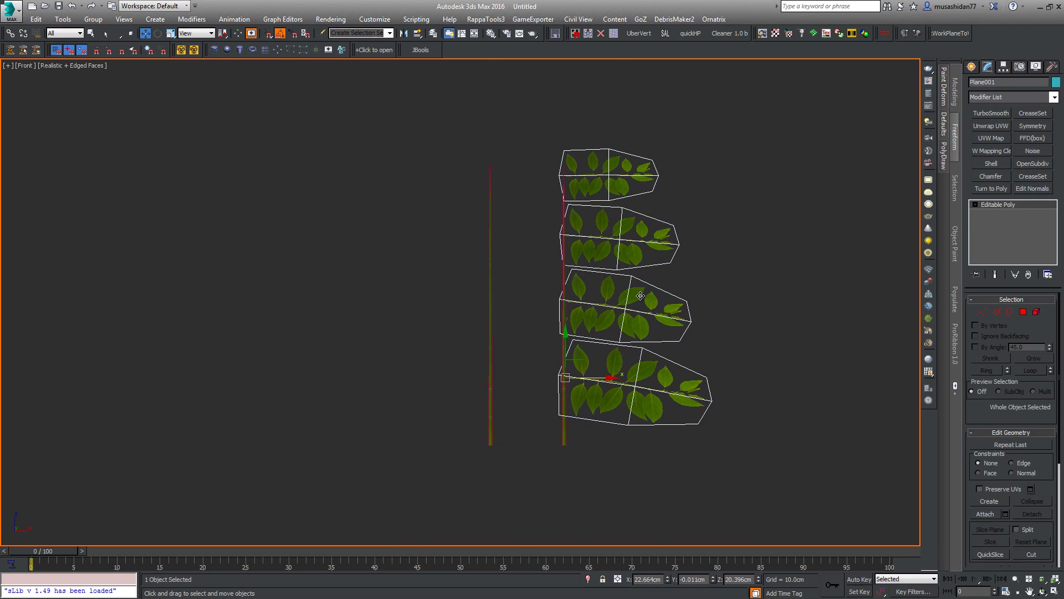
left_click(402, 34)
left_click_drag(529, 201, 289, 182)
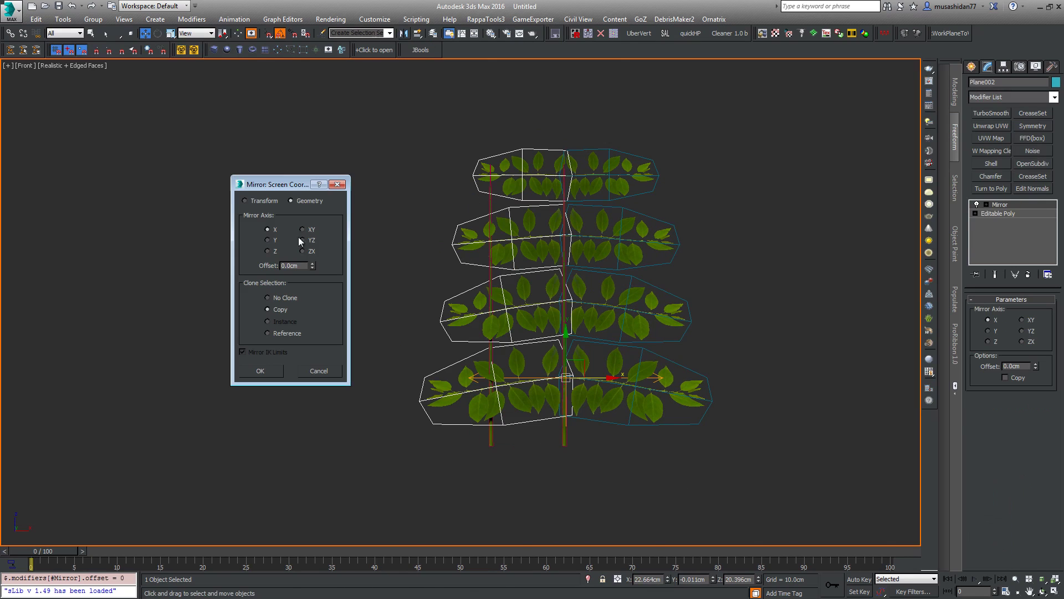
left_click(261, 371)
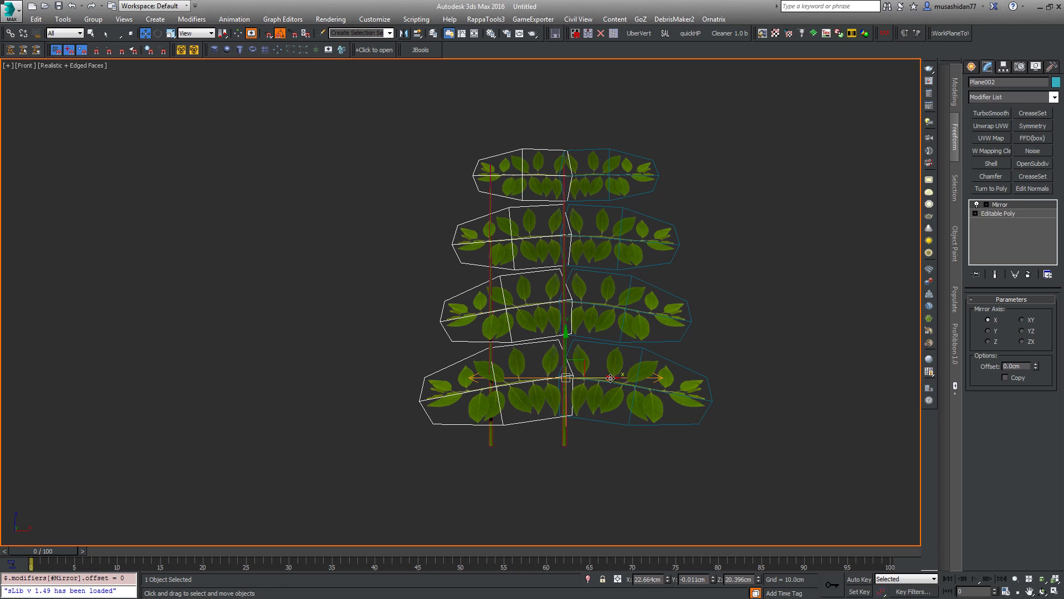
Move the mirrored leaves along X to meet the stem and collapse their Mirror modifier
left_click_drag(610, 378, 596, 377)
scroll(594, 354, "up", 5)
middle_click_drag(628, 212, 484, 165)
left_click_drag(483, 265, 535, 257)
scroll(532, 255, "down", 5)
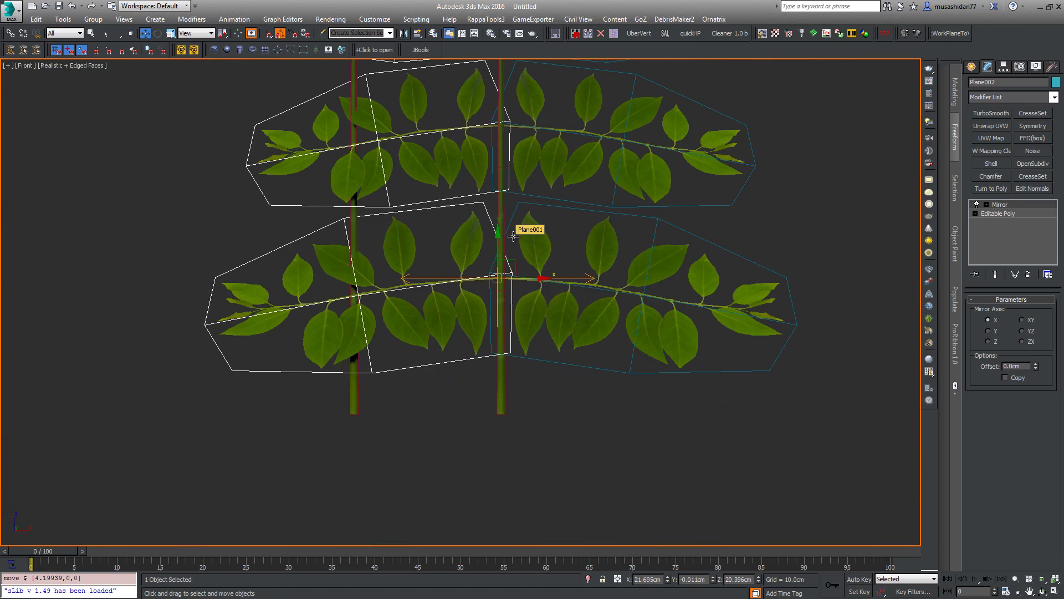
scroll(513, 236, "down", 7)
right_click(1006, 205)
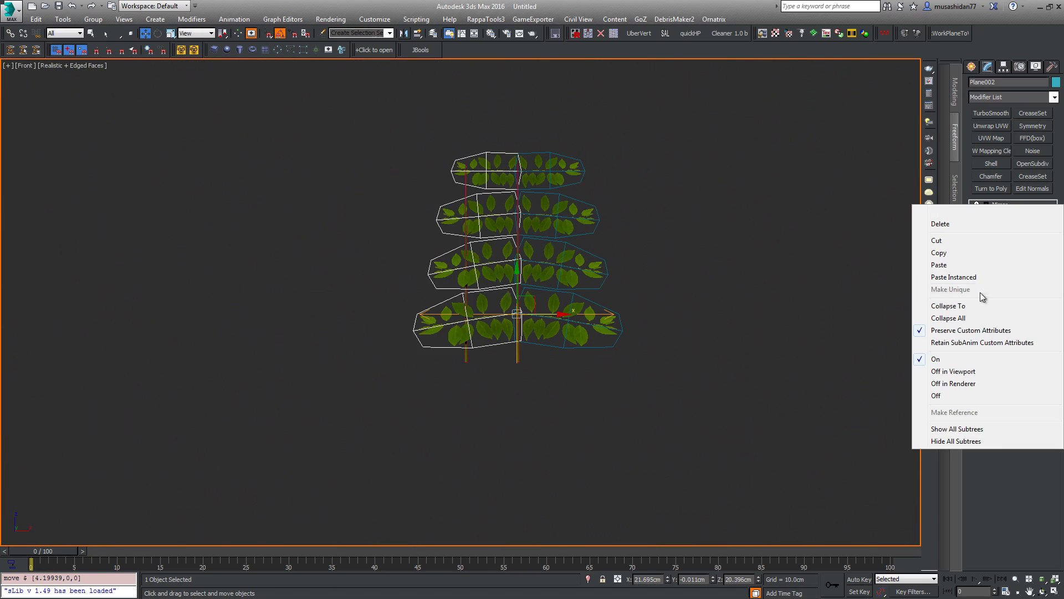
left_click(963, 320)
Select the topmost branch of the mirrored leaves as an element, try scaling it, and undo the scaling
left_click(1037, 312)
left_click(404, 197)
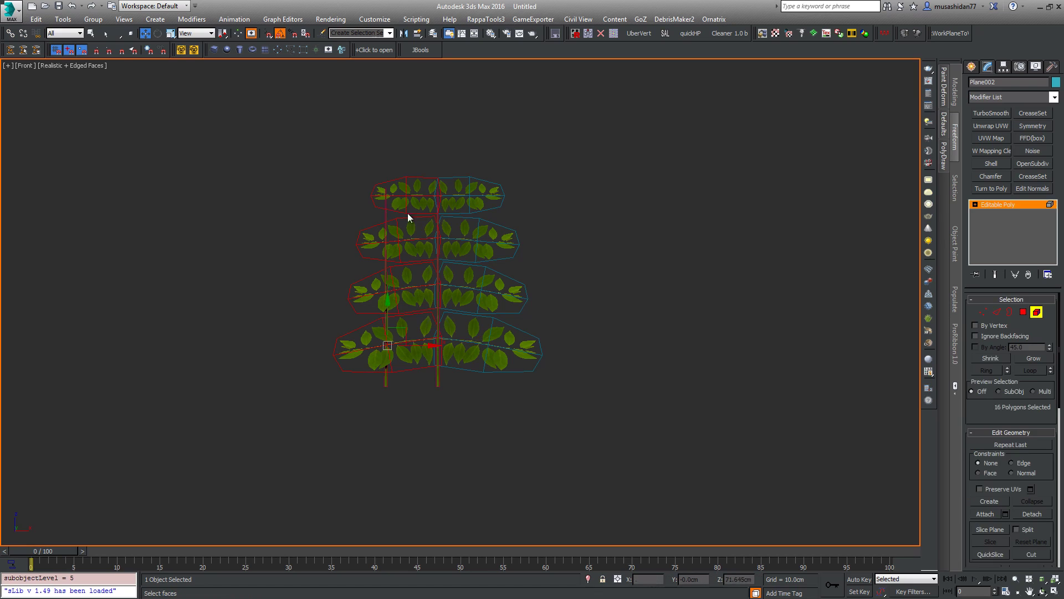
scroll(404, 197, "up", 10)
key("r")
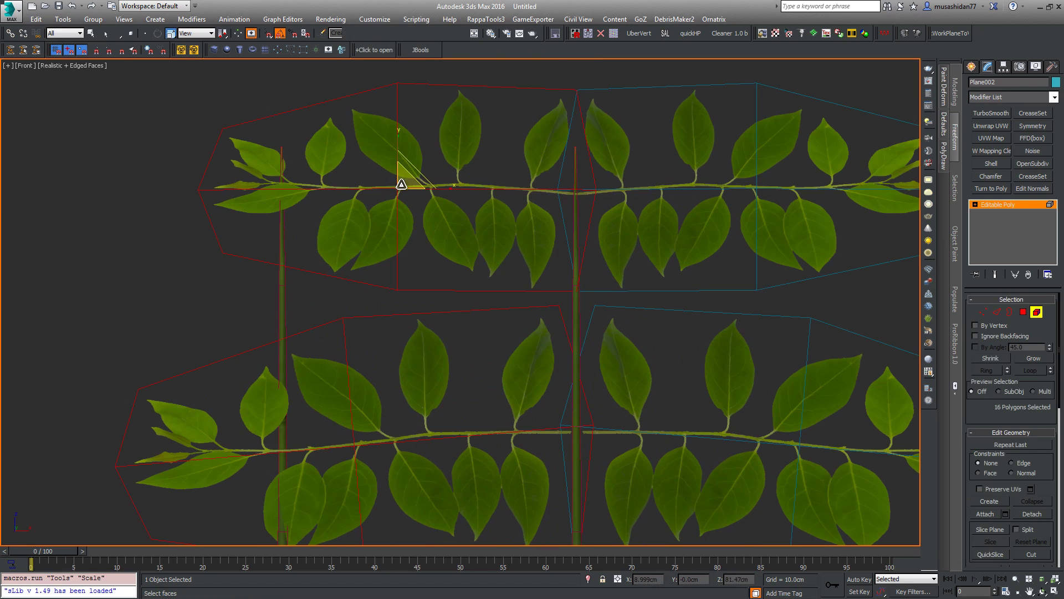
middle_click_drag(332, 212, 309, 202)
left_click(316, 131)
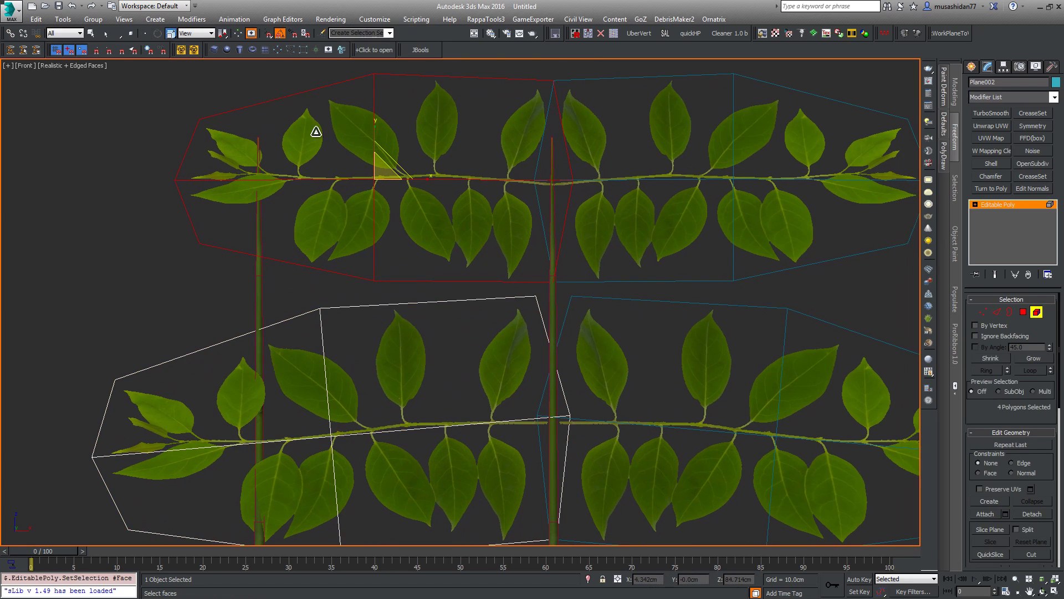
left_click_drag(377, 173, 442, 185)
key("ctrl+z")
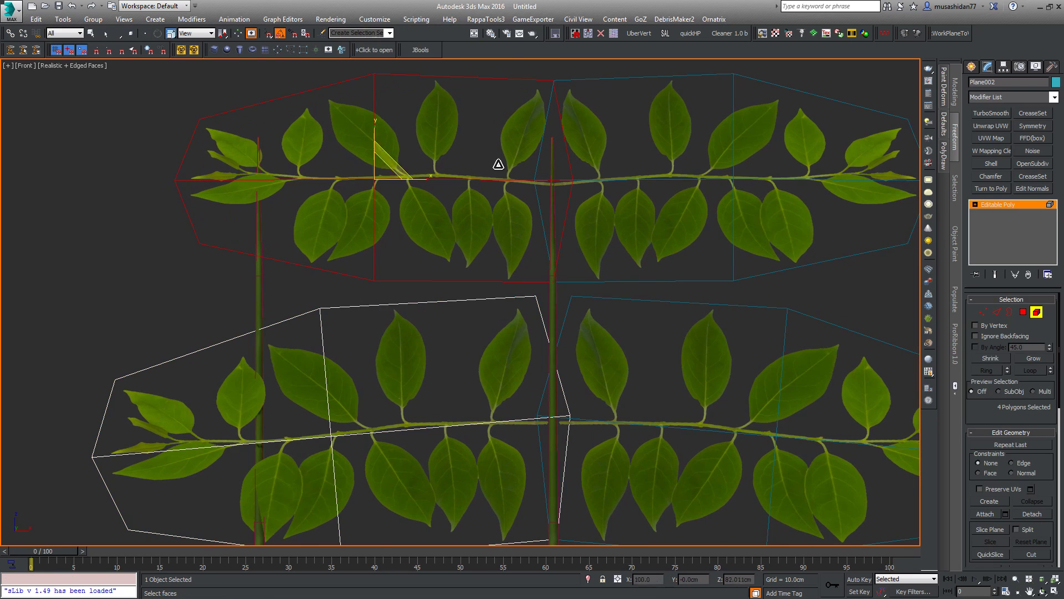
Shrink the topmost mirrored branch slightly and move it down and inward to meet the stem
scroll(433, 177, "down", 5)
scroll(401, 171, "down", 2)
scroll(402, 168, "up", 8)
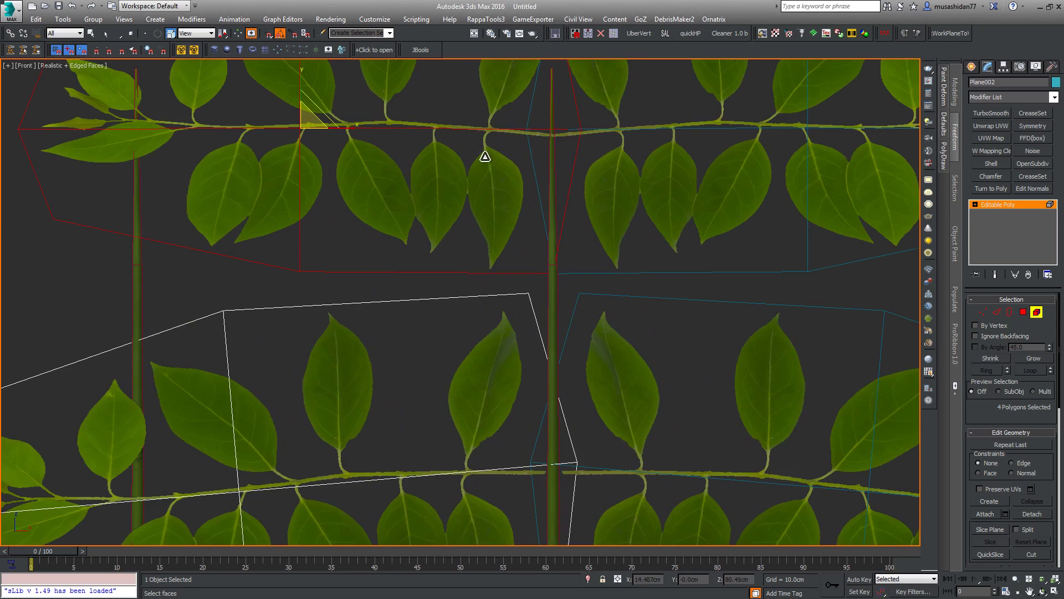
middle_click_drag(449, 198, 395, 365)
right_click(260, 293)
left_click(272, 302)
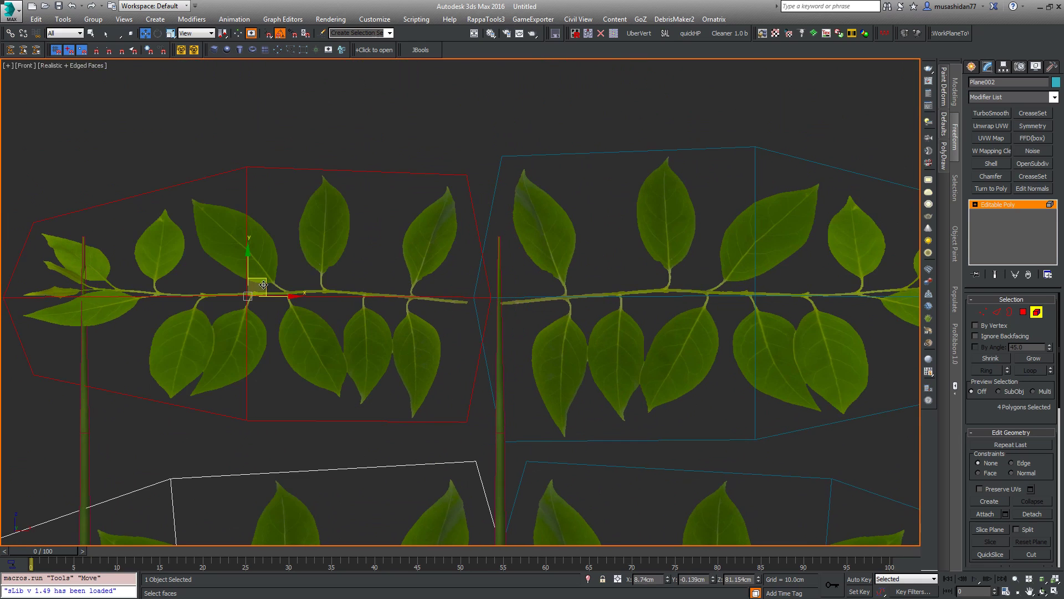
left_click_drag(266, 283, 295, 314)
scroll(431, 398, "down", 3)
middle_click_drag(431, 398, 425, 267)
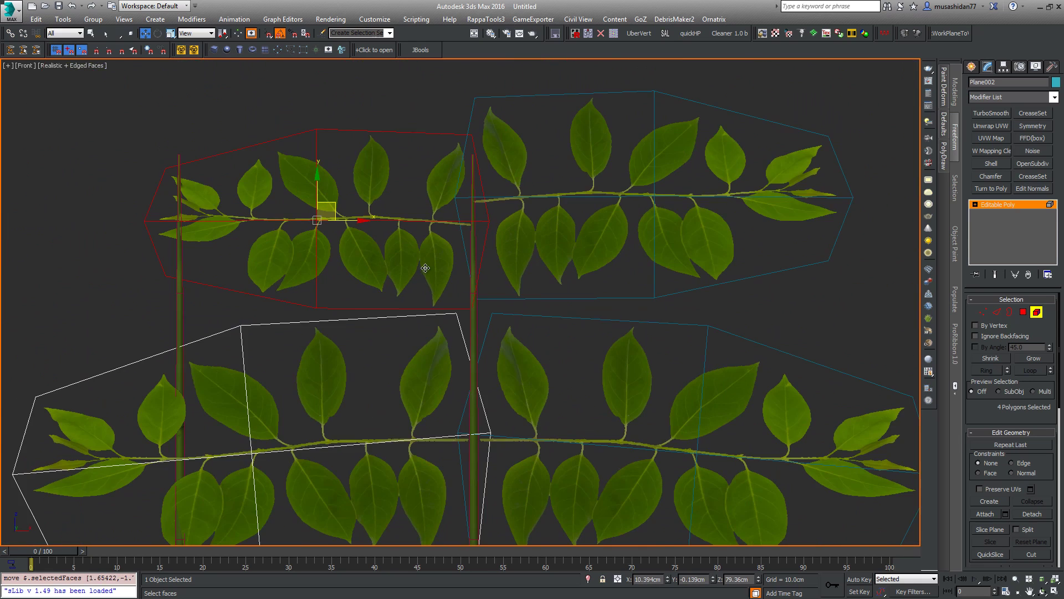
Rotate the topmost mirrored branch so its outer tip tilts downward
right_click(425, 267)
left_click(430, 292)
mouse_move(355, 202)
left_mouse_down()
mouse_move(353, 189)
mouse_move(340, 204)
left_mouse_up()
right_click(353, 188)
left_click(367, 201)
Rotate the second mirrored branch from the top so it slopes down toward the stem, and adjust its position
middle_click_drag(442, 357, 394, 173)
left_click(371, 221)
middle_click_drag(371, 221, 502, 190)
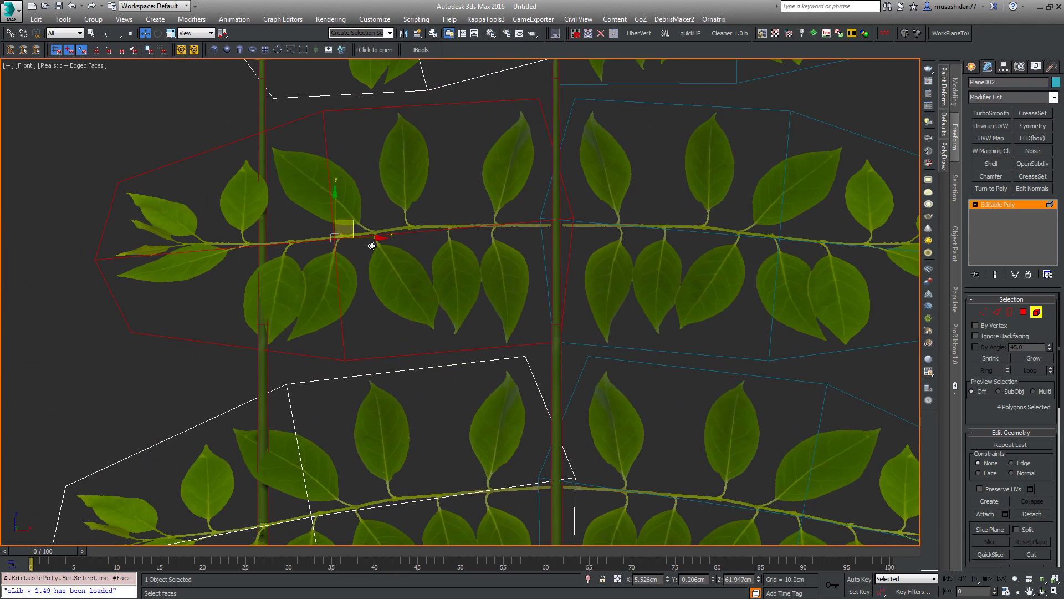
right_click(360, 252)
left_click(371, 265)
left_click_drag(345, 234, 398, 205)
right_click(340, 238)
left_click(351, 247)
right_click(363, 222)
left_click(373, 231)
left_click(613, 208)
Raise the third mirrored branch from the top and rotate it so its outer tip tilts downward
middle_click_drag(530, 323, 495, 76)
left_click(427, 247)
middle_click_drag(557, 305, 569, 308)
scroll(568, 308, "down", 2)
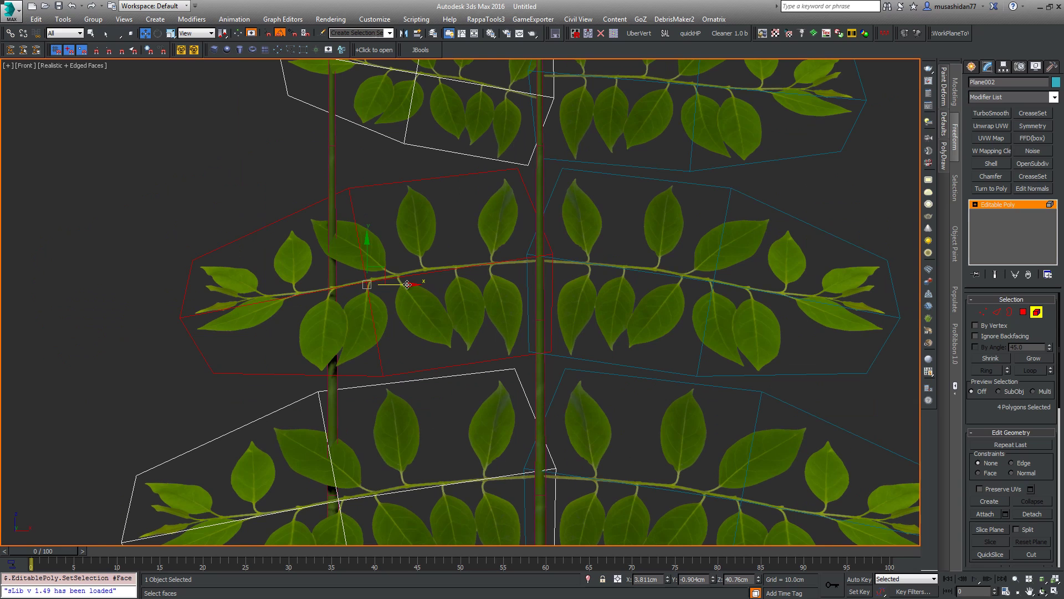
left_click_drag(374, 256, 375, 243)
right_click(375, 245)
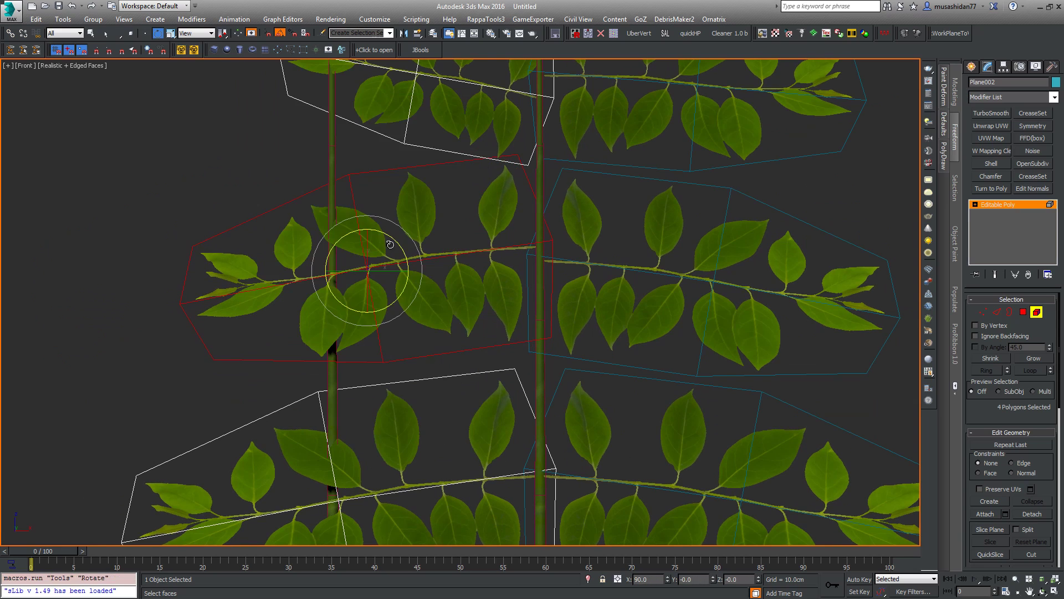
left_click_drag(392, 242, 398, 247)
key("w")
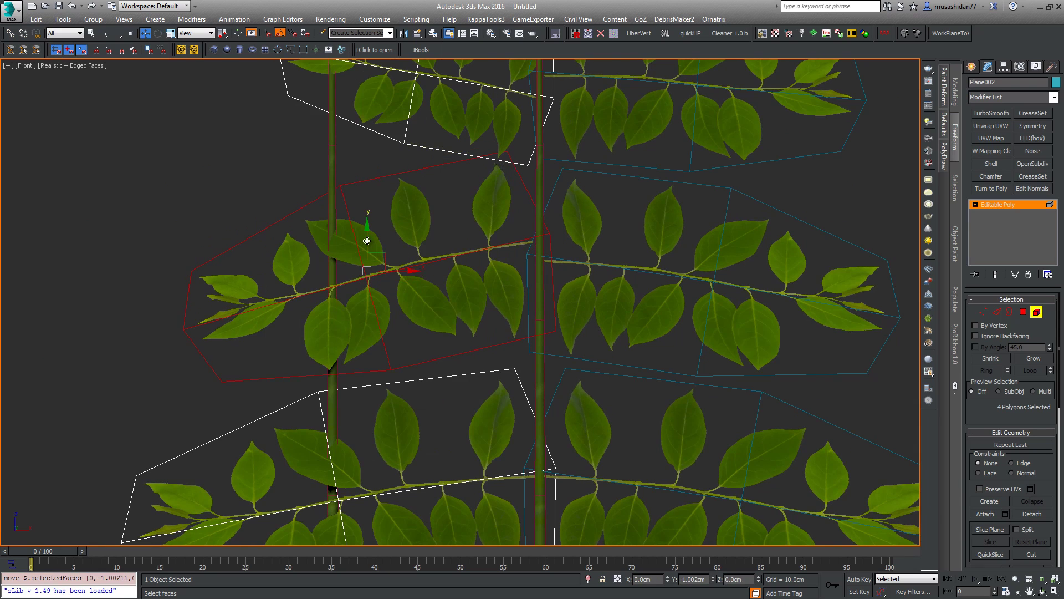
Lower the bottom mirrored branch, rotate its outer tip upward and shift it inward against the stem
middle_click_drag(472, 356, 456, 269)
scroll(456, 268, "down", 2)
left_click(437, 340)
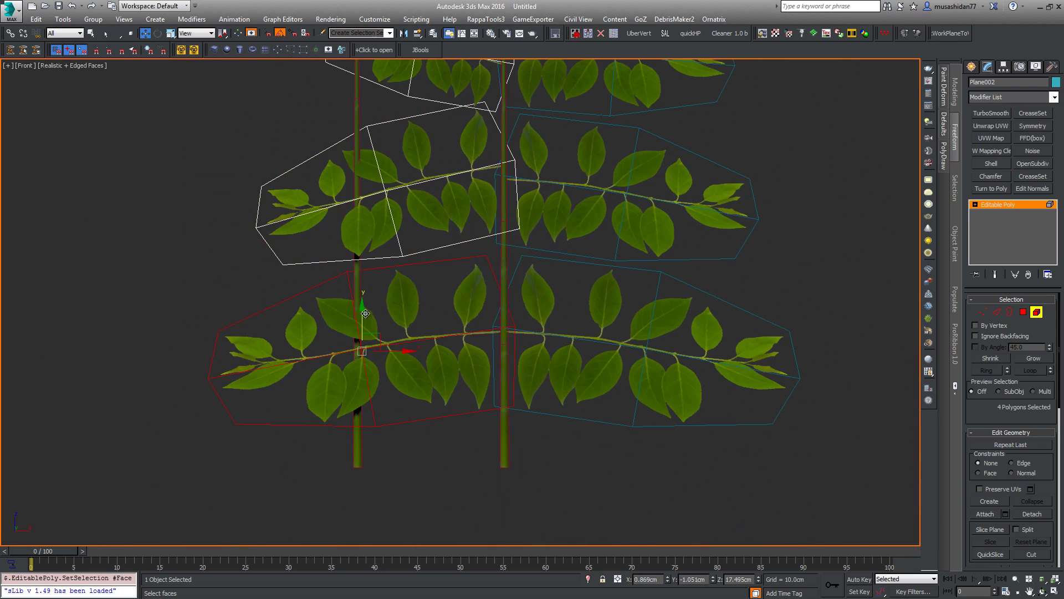
left_click_drag(361, 314, 391, 372)
right_click(358, 342)
left_click(376, 370)
key("w")
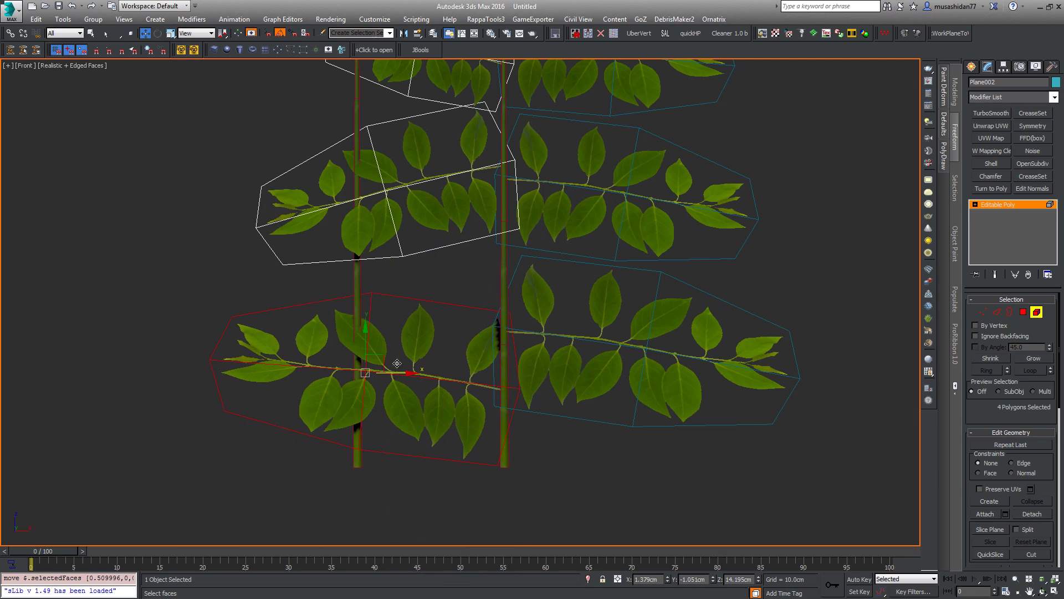
scroll(556, 242, "down", 5)
middle_click_drag(592, 257, 554, 291, "alt")
scroll(553, 292, "up", 5)
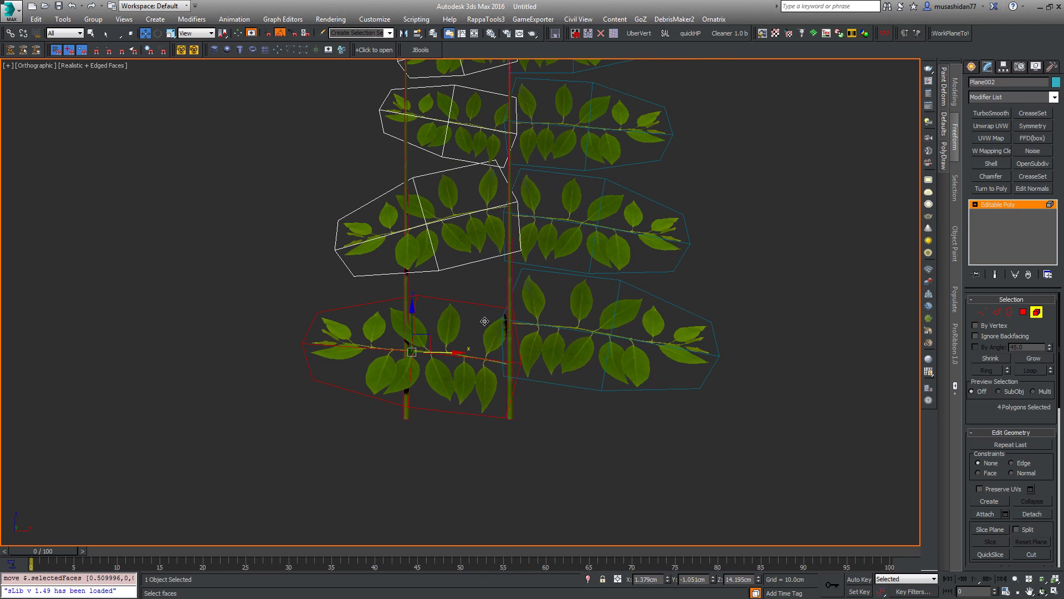
middle_click_drag(604, 254, 594, 310)
middle_click_drag(666, 215, 668, 223)
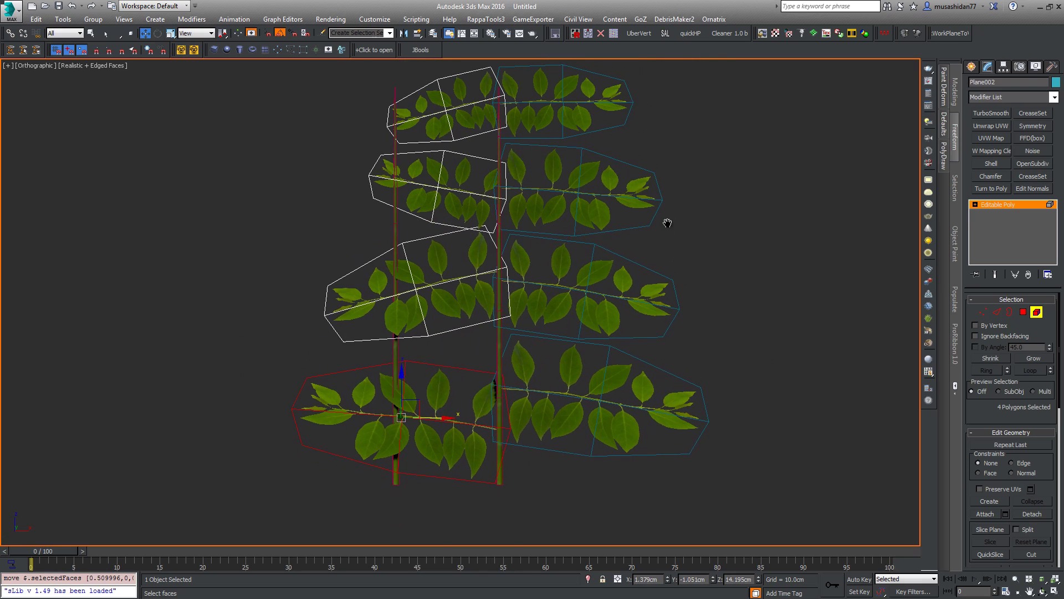
Move the second branch from the top of the original leaf mesh slightly inward to the stem, then leave element editing
left_click(1010, 209)
left_click(534, 199)
key("5")
scroll(531, 286, "up", 6)
middle_click_drag(460, 170, 447, 538)
left_click(548, 212)
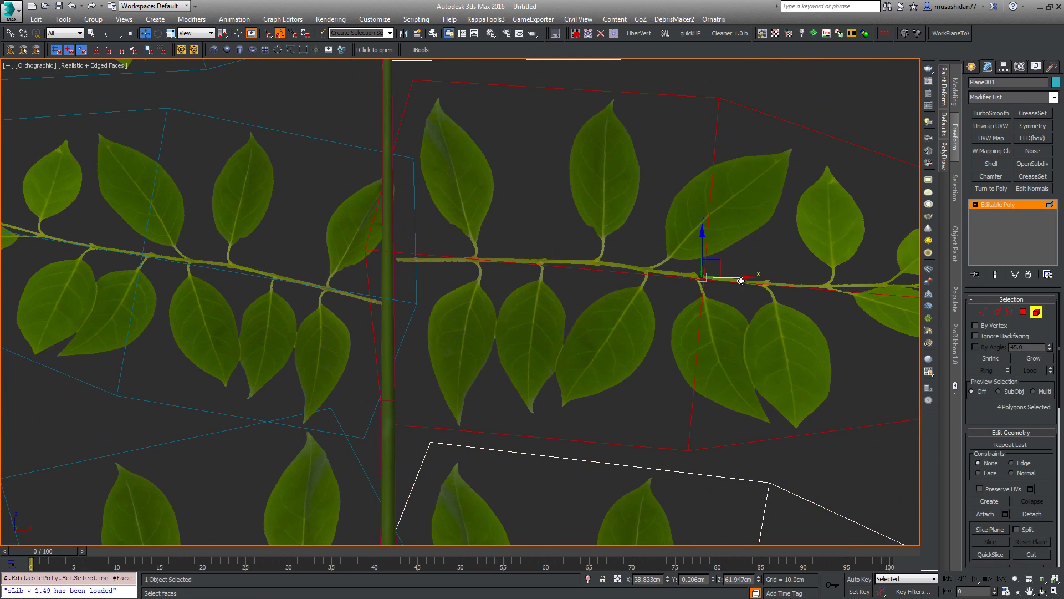
left_click_drag(741, 281, 733, 281)
middle_click_drag(646, 306, 639, 297)
scroll(635, 280, "down", 6)
left_click(998, 205)
Select the leafed stem with both leaf meshes and apply a shared Bend modifier
middle_click_drag(706, 330, 705, 326)
scroll(592, 279, "down", 4)
left_click_drag(493, 409, 494, 409)
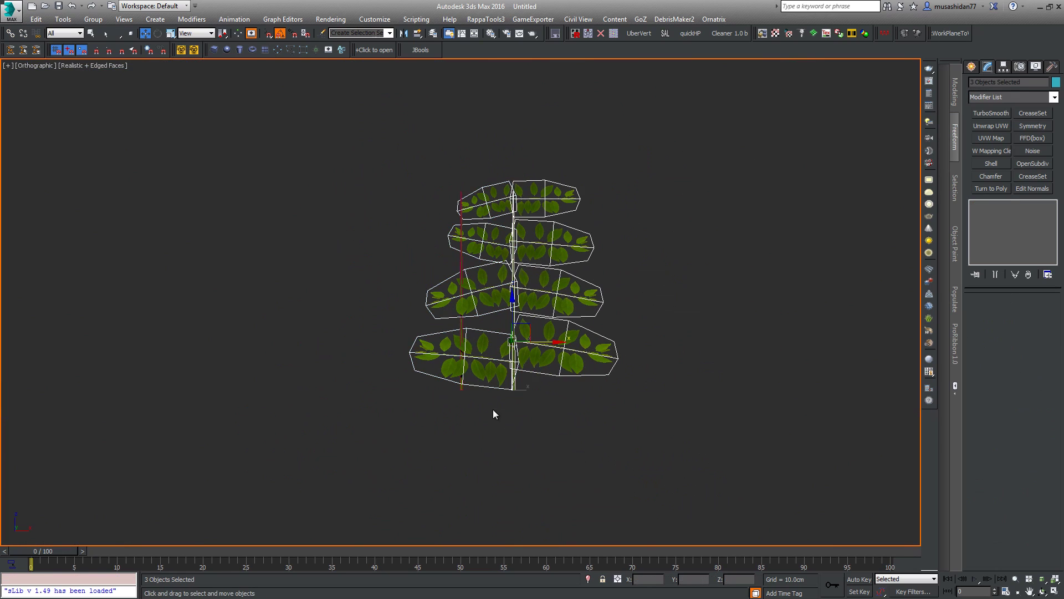
left_click(1054, 98)
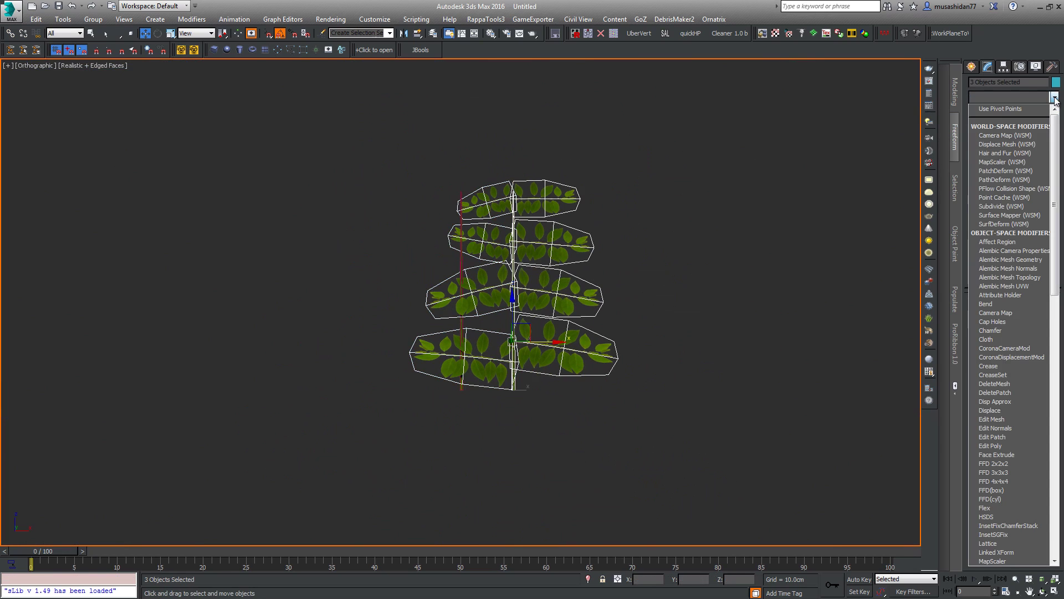
left_click(992, 304)
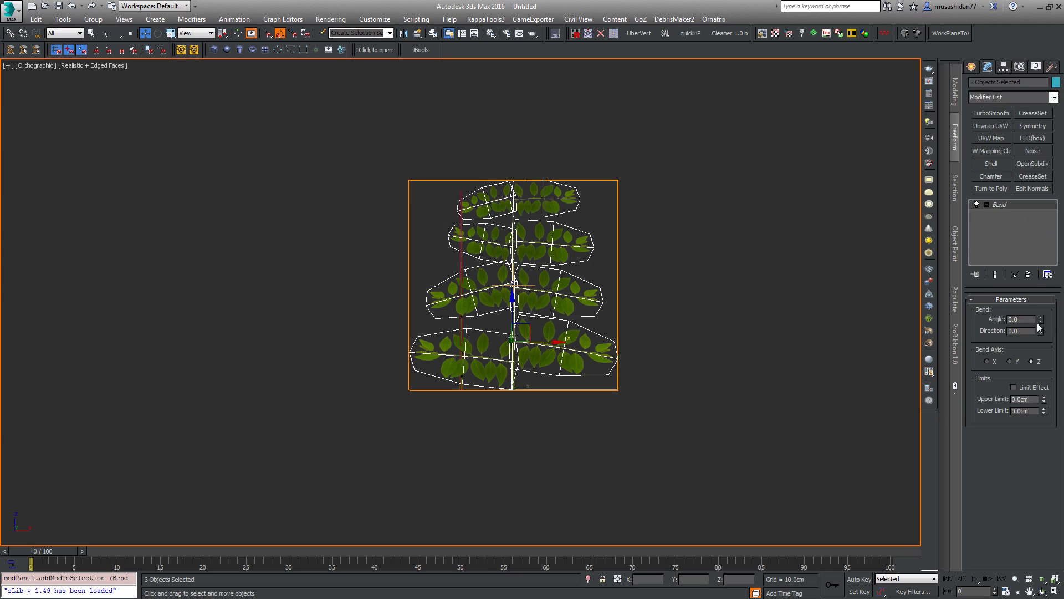
Set the Bend angle to 36 and its direction to -90
middle_click_drag(582, 356, 595, 350)
scroll(595, 349, "up", 3)
scroll(621, 350, "down", 2)
left_click_drag(1041, 321, 1041, 275)
left_click_drag(1023, 330, 986, 329)
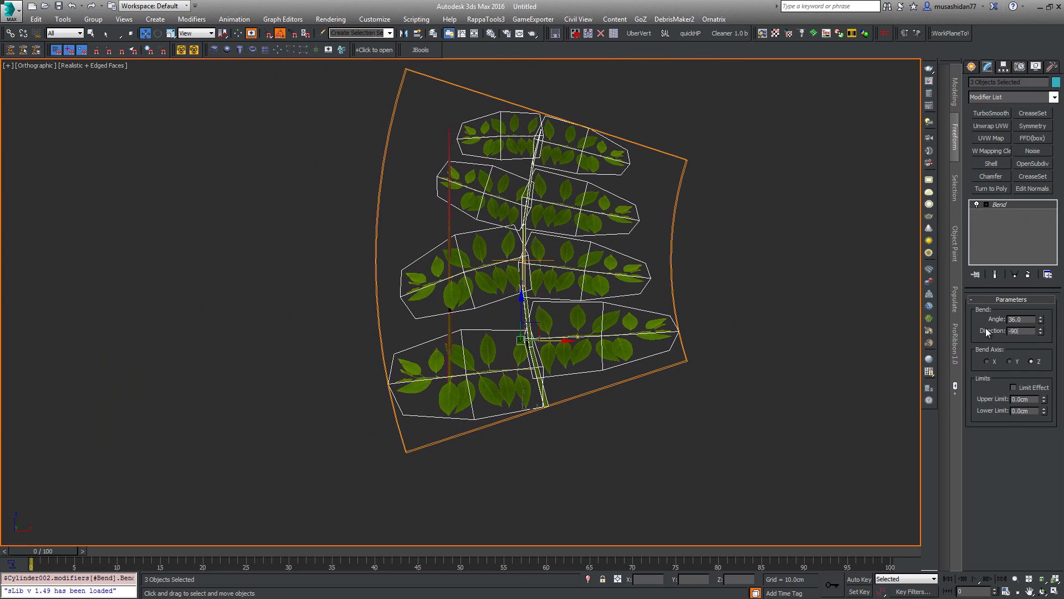
key("Return")
Increase the Bend angle to 61.5 and limit the effect with an upper limit of 17.89 cm
middle_click_drag(565, 348, 449, 344, "alt")
left_click_drag(1041, 321, 1040, 297)
left_click(1014, 387)
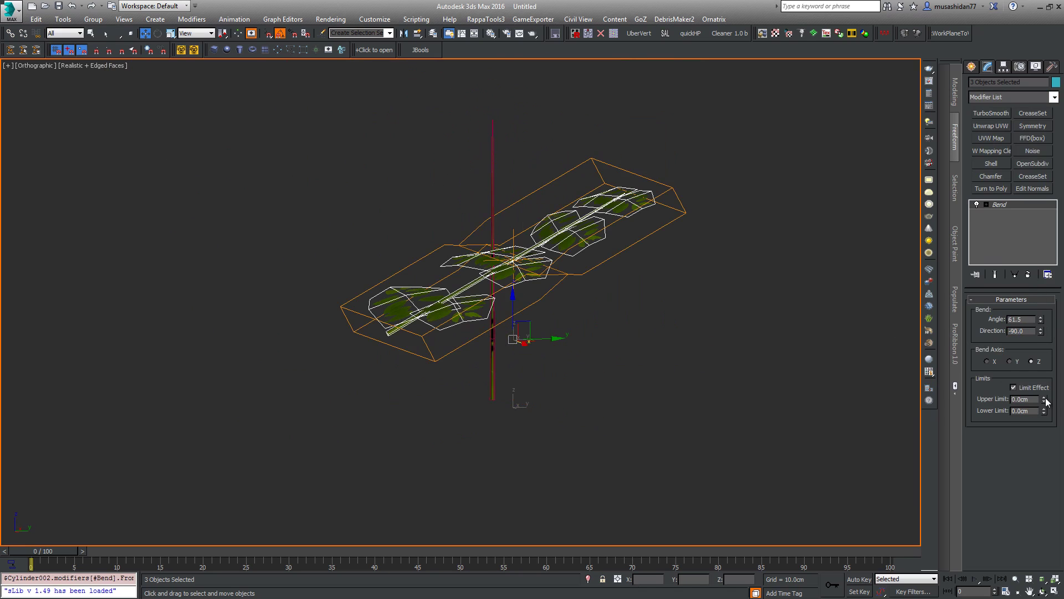
left_click_drag(1045, 399, 1044, 383)
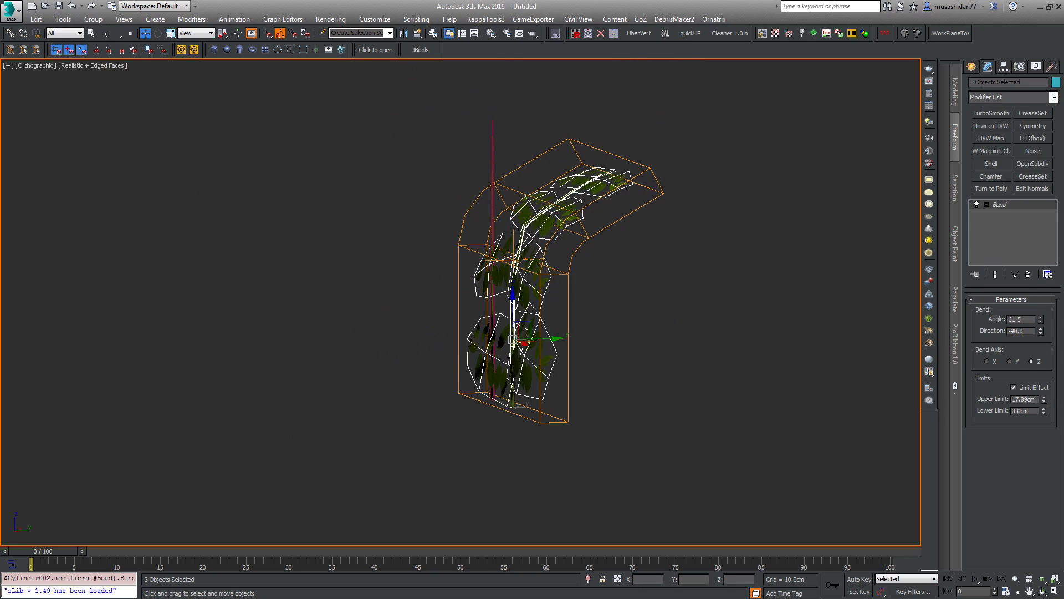
Move the Bend gizmo down toward the base of the stem
left_click(987, 205)
left_click(1005, 214)
left_click_drag(513, 216, 503, 348)
Set the Bend angle to 57 and upper limit to 51.165 cm, and shift the gizmo sideways to refine the curve
left_click_drag(1043, 321, 1042, 343)
left_click_drag(1045, 400, 959, 280)
left_click_drag(1039, 320, 1031, 288)
middle_click_drag(840, 355, 887, 378, "alt")
left_click_drag(599, 274, 632, 261)
middle_click_drag(499, 349, 524, 326, "alt")
scroll(524, 326, "up", 3)
scroll(524, 326, "down", 3)
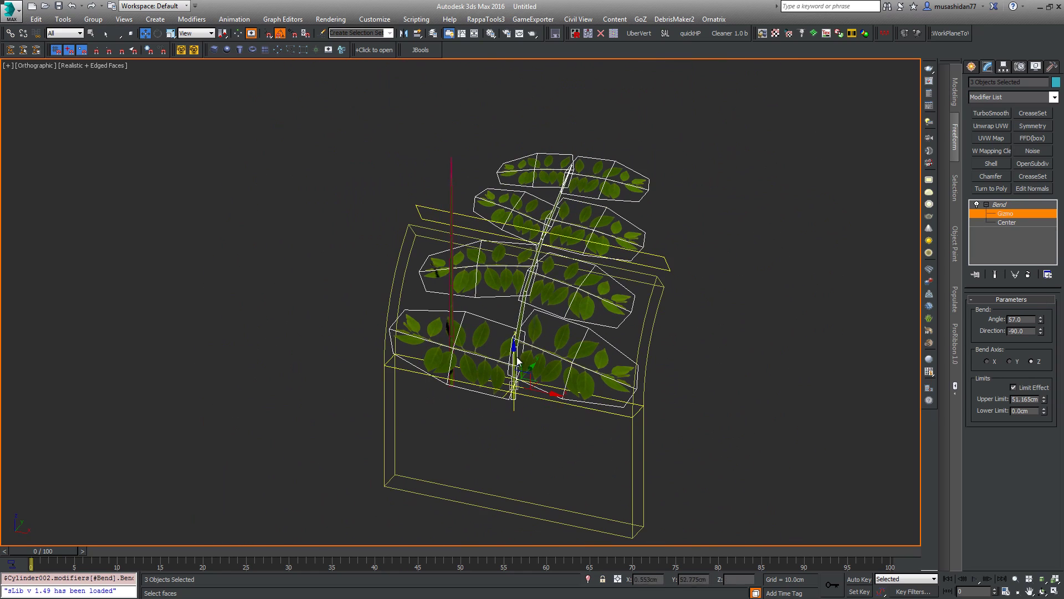
Collapse the Bend modifier on the three selected objects, the stem and its two leaf sets
scroll(610, 238, "up", 10)
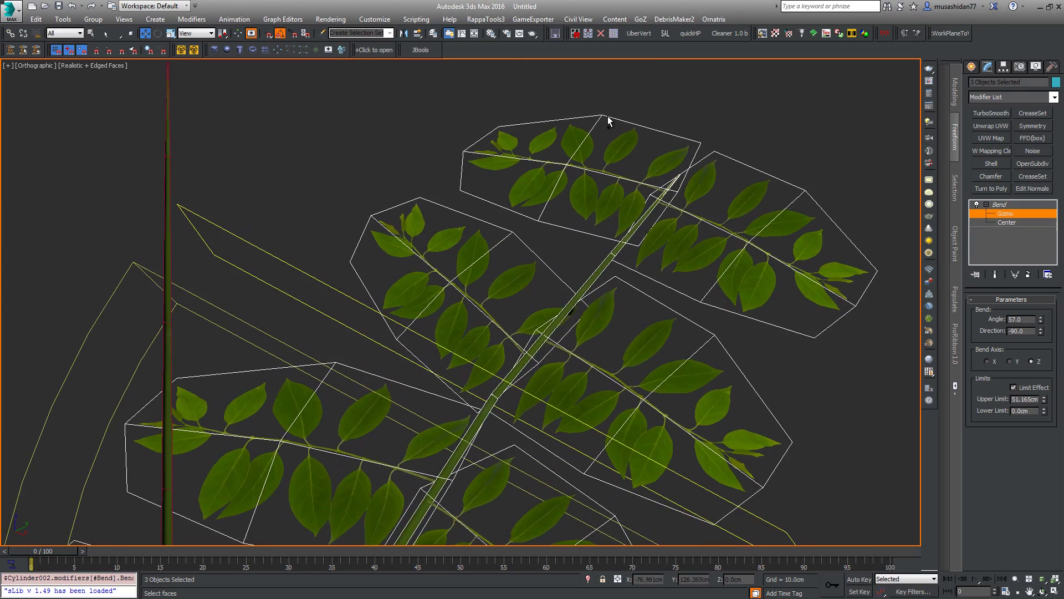
scroll(567, 261, "down", 10)
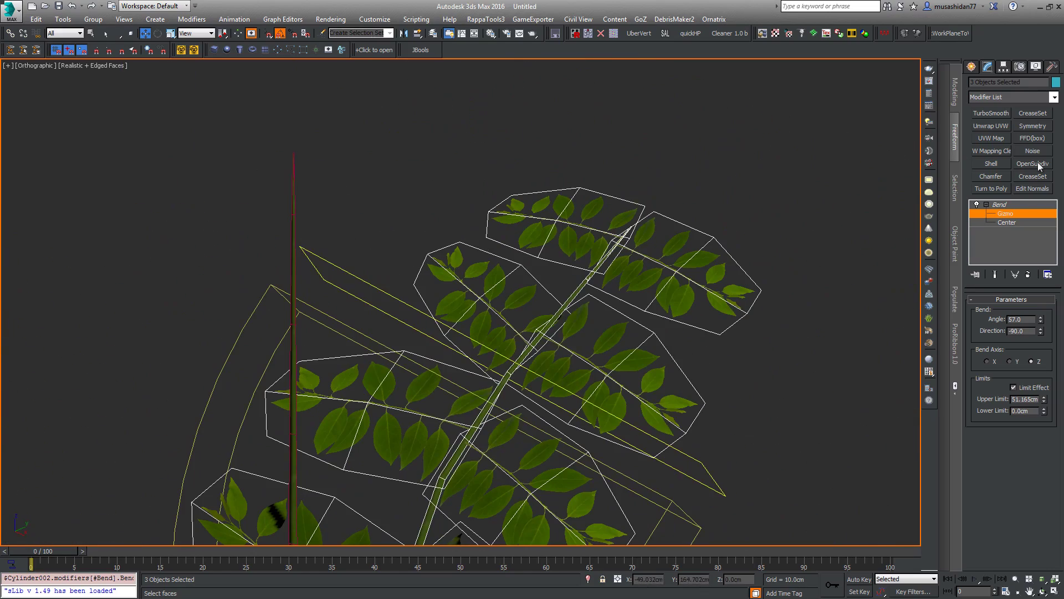
left_click(999, 204)
right_click(995, 205)
left_click(976, 315)
scroll(688, 155, "down", 3)
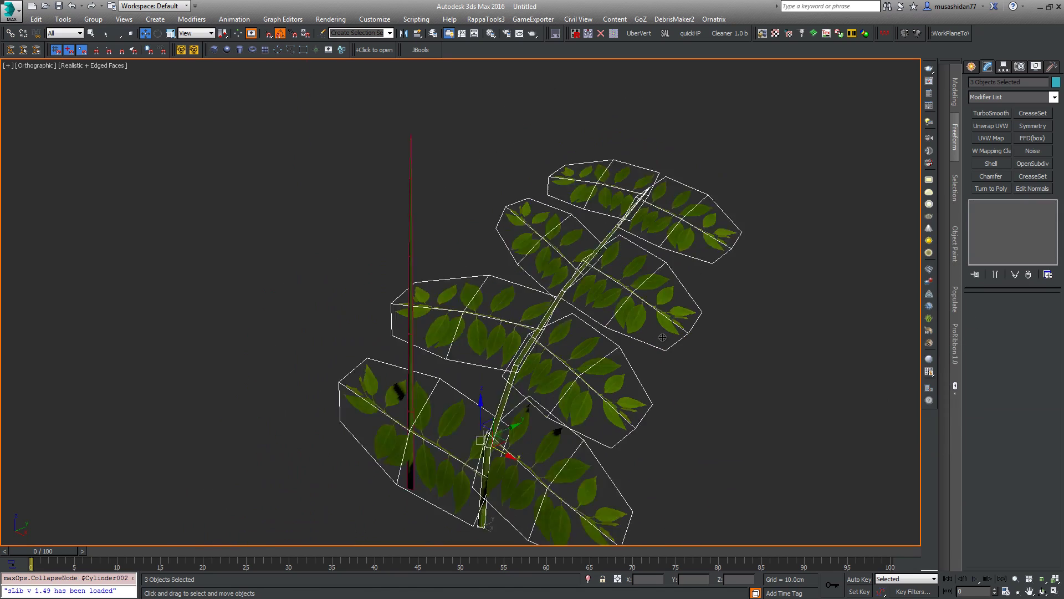
middle_click_drag(577, 327, 649, 354, "alt")
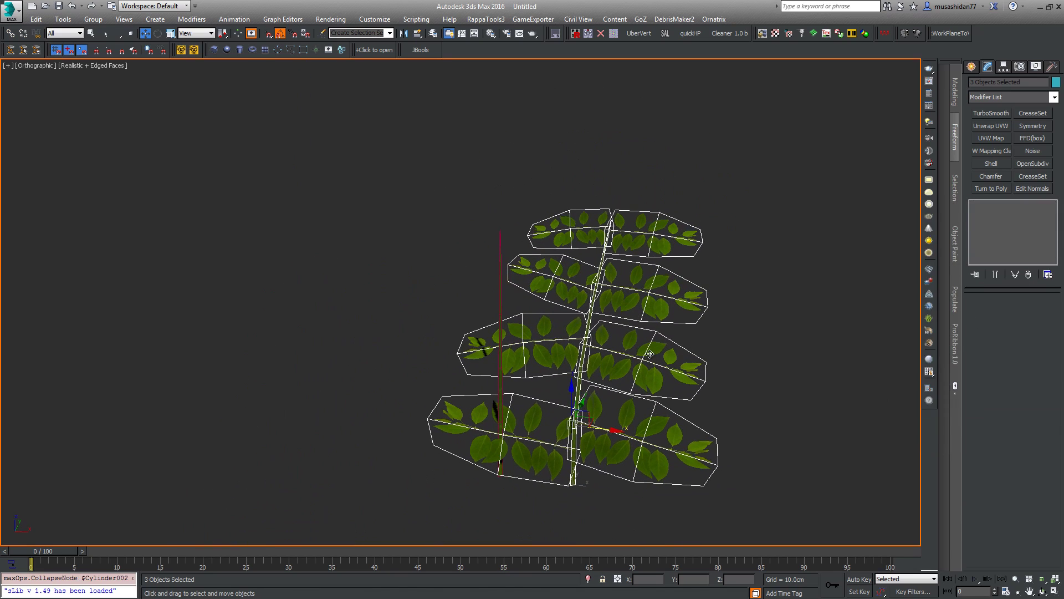
Attach the leaf set on the right side of the bent stem to the stem mesh
left_click(536, 328)
left_click(580, 390)
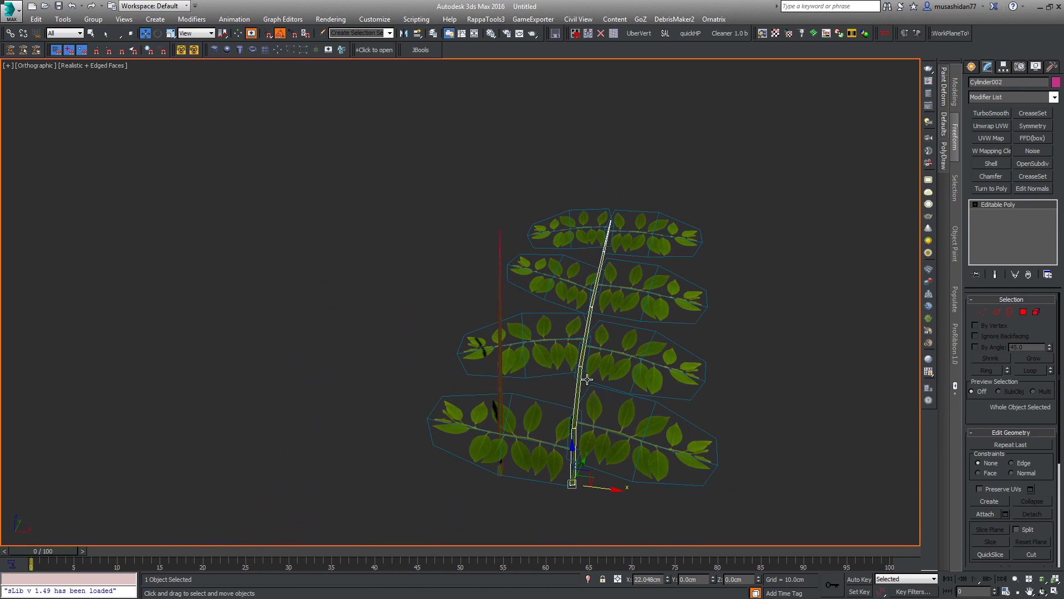
right_click(587, 378)
left_click(559, 245)
Move the pivot of the left-side leaf set to the base of the stem in the front view
left_click(566, 271)
key("f")
key("z")
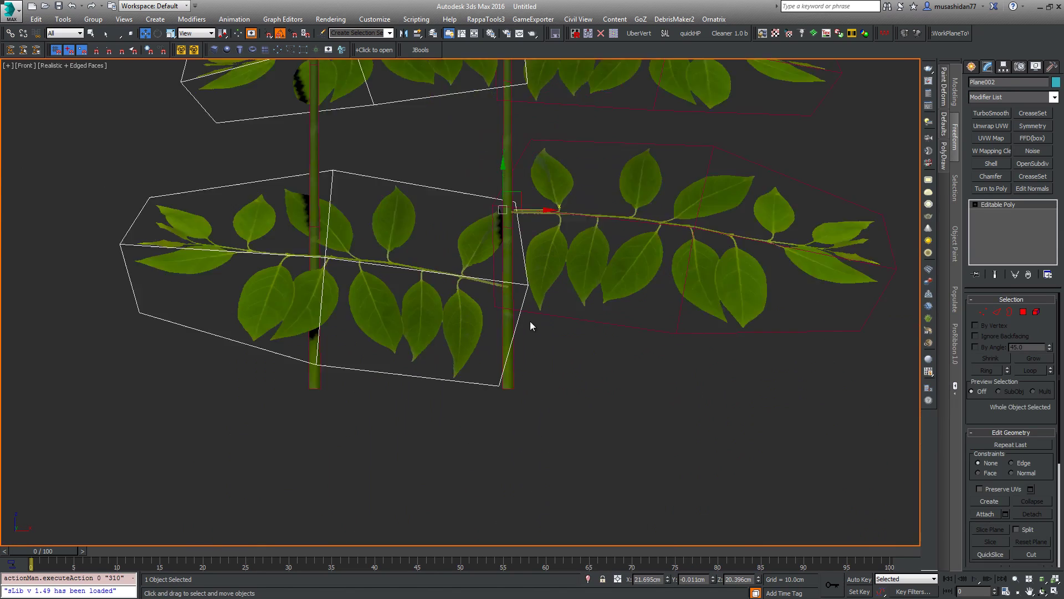
left_click(1020, 66)
left_click(1002, 135)
scroll(607, 296, "down", 2)
left_click(1002, 136)
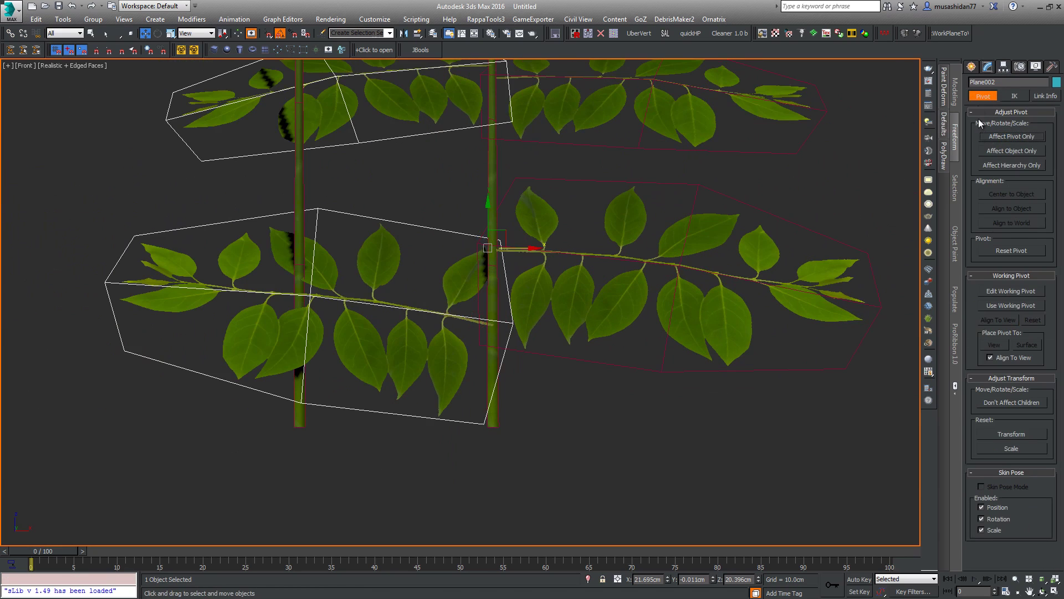
left_click(601, 33)
scroll(554, 258, "down", 2)
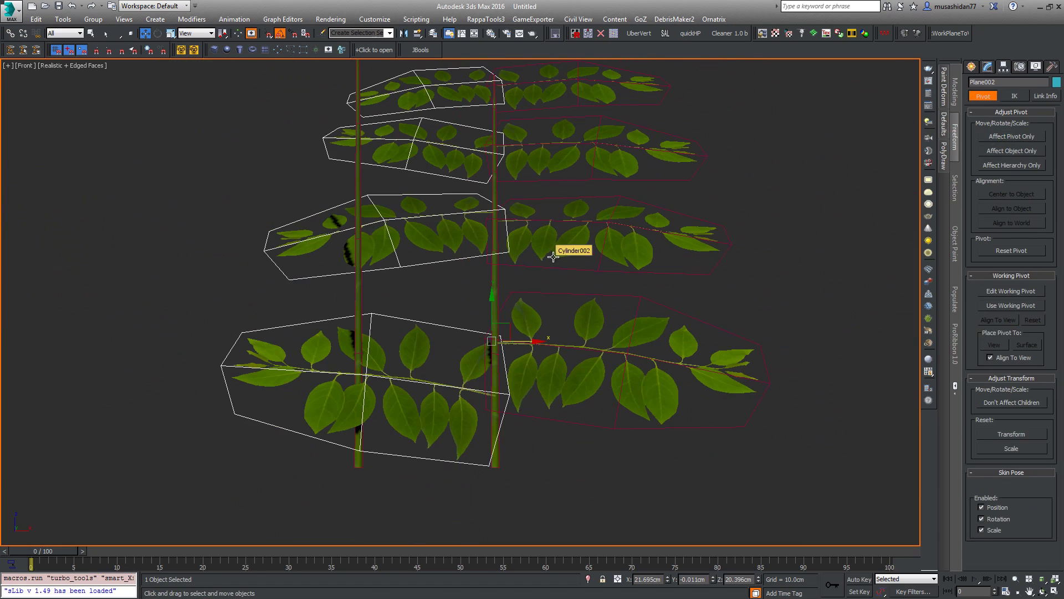
middle_click_drag(515, 329, 466, 121)
left_click(1012, 136)
scroll(478, 272, "up", 5)
left_click_drag(460, 160, 470, 519)
middle_click_drag(497, 385, 505, 334)
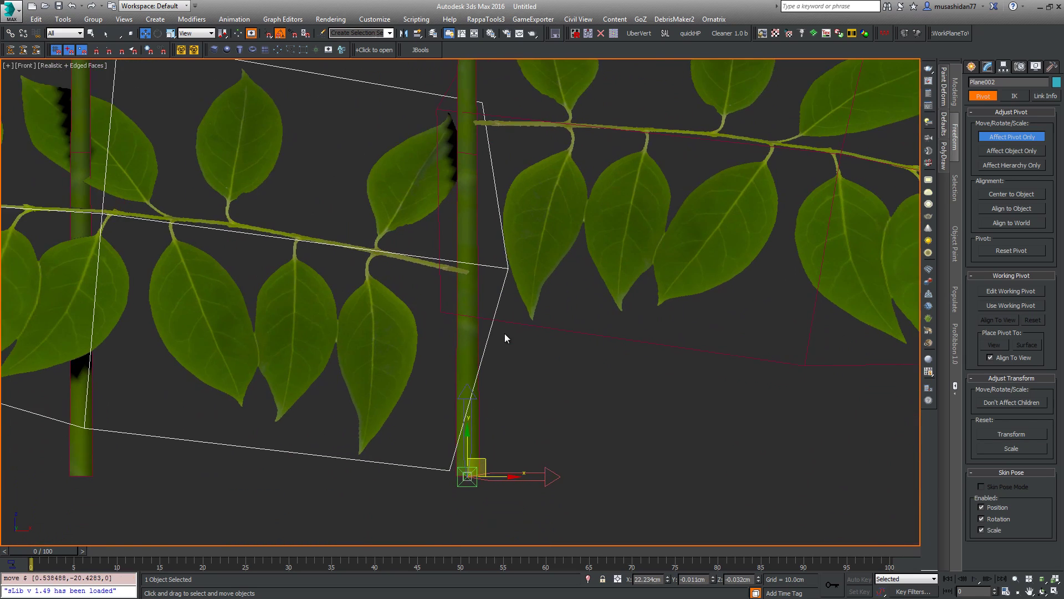
Fine-tune the left leaf set's pivot onto the stem base in the left view and end pivot editing
scroll(504, 334, "down", 5)
key("l")
left_click_drag(461, 317, 462, 306)
scroll(462, 306, "down", 9)
middle_click_drag(614, 171, 615, 280)
scroll(614, 280, "down", 2)
left_click(1024, 136)
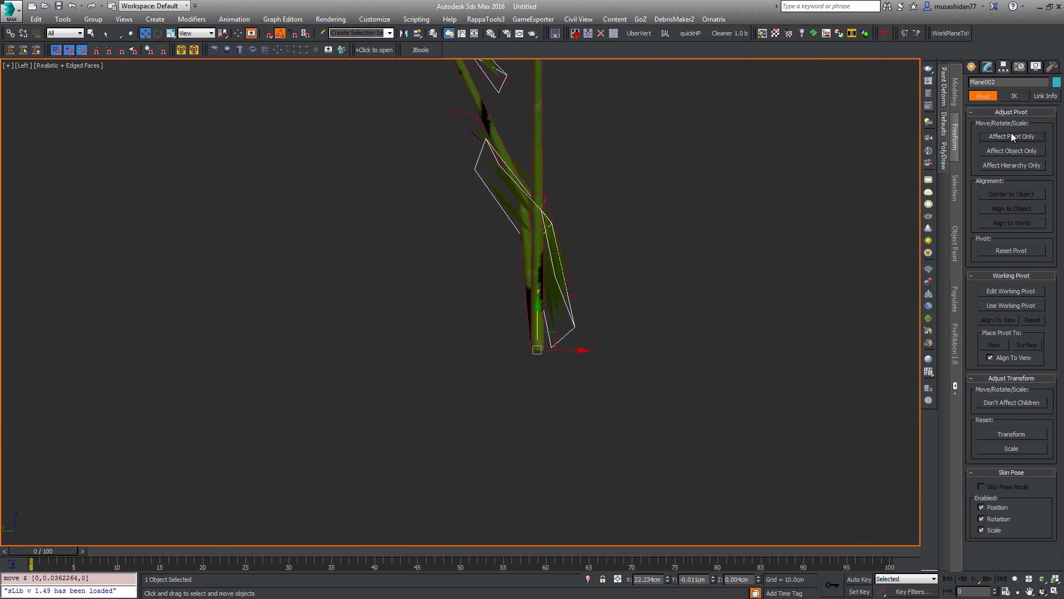
Try rotating the left leaf set about its new pivot at the stem base
middle_click_drag(432, 298, 432, 313, "alt")
key("e")
left_click_drag(501, 366, 477, 372)
right_click(478, 372)
middle_click_drag(480, 331, 515, 348)
middle_click_drag(516, 348, 527, 357, "alt")
Attach the remaining left-side leaf set to the bent stem so the branch is one object
left_click(541, 290)
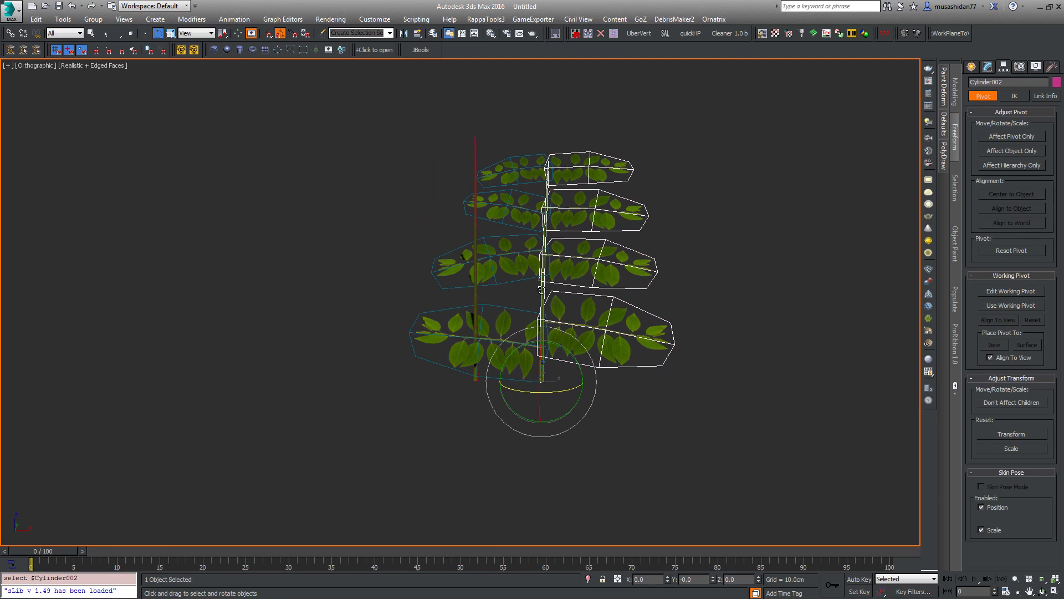
right_click(546, 349)
left_click(593, 370)
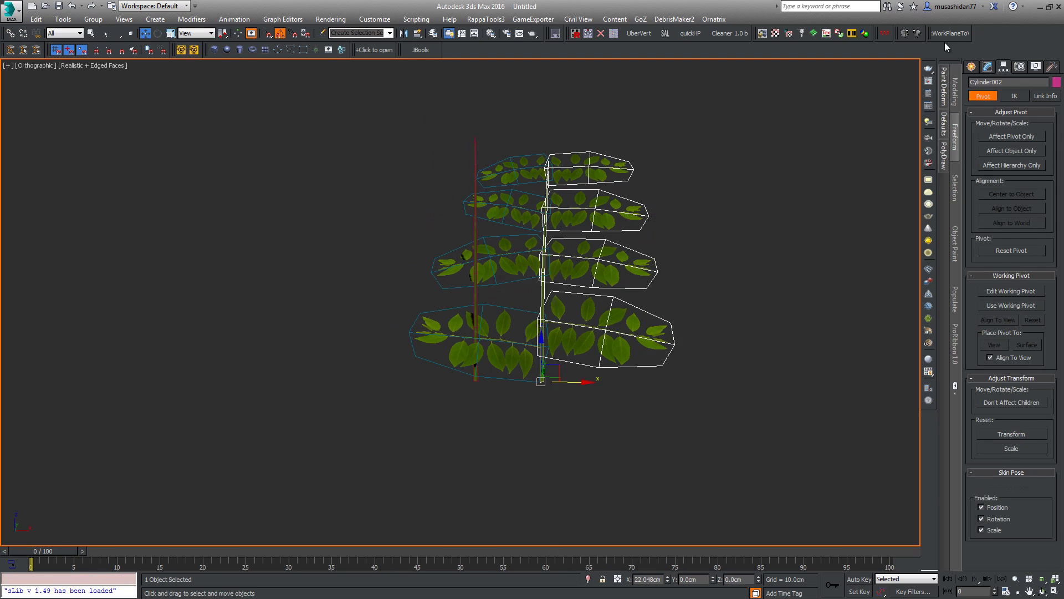
left_click(989, 68)
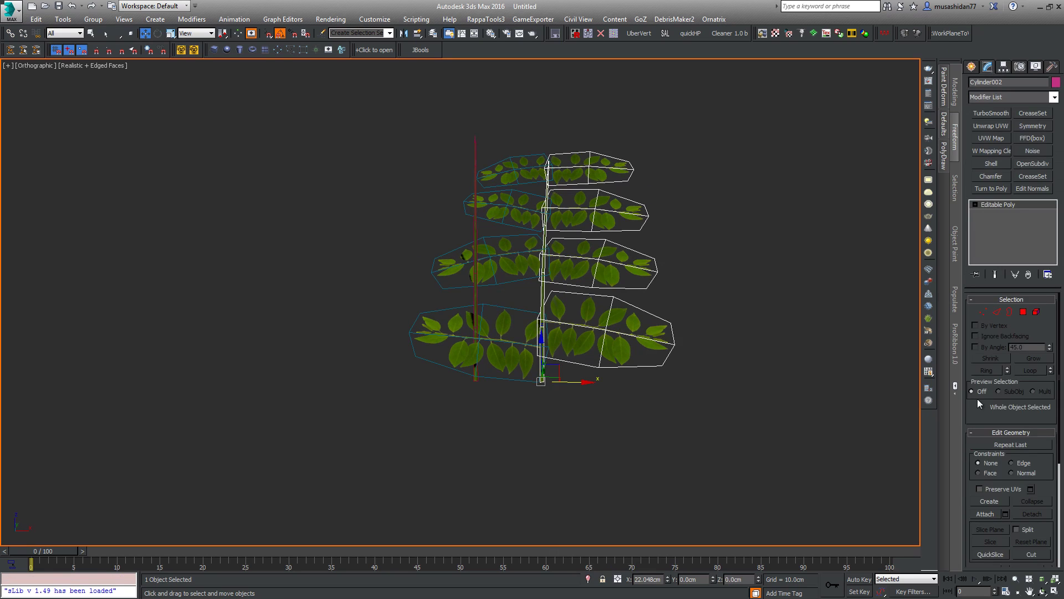
left_click(986, 514)
left_click(517, 258)
right_click(726, 227)
Rotate the branch about its vertical axis and move it sideways toward the straight main trunk
key("e")
left_click_drag(560, 392, 519, 395)
middle_click_drag(519, 394, 623, 308, "alt")
right_click(623, 309)
left_click(633, 327)
left_click_drag(580, 385, 531, 385)
Align the branch base with the main trunk at X 0.028 cm in the front view and raise it up the trunk
key("f")
key("z")
middle_click_drag(452, 404, 657, 245)
scroll(616, 300, "up", 2)
left_click_drag(515, 358, 476, 357)
scroll(543, 223, "down", 3)
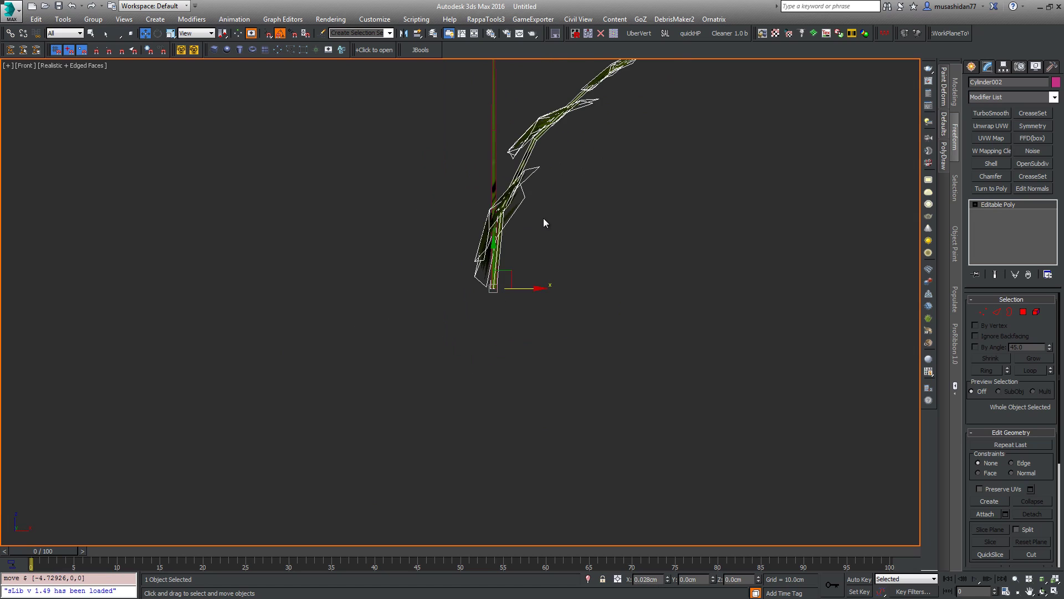
left_click_drag(491, 254, 491, 193)
Tilt the branch outward from the main trunk by about 25 degrees
middle_click_drag(602, 139, 609, 268)
scroll(609, 269, "down", 2)
right_click(597, 281)
left_click(616, 310)
left_click_drag(534, 291, 558, 298)
Create a copy of the branch rotated around the trunk's vertical axis to the opposite side
middle_click_drag(576, 299, 516, 359, "alt")
left_click_drag(512, 360, 548, 352, "shift")
left_click(531, 351)
middle_click_drag(527, 349, 508, 253, "alt")
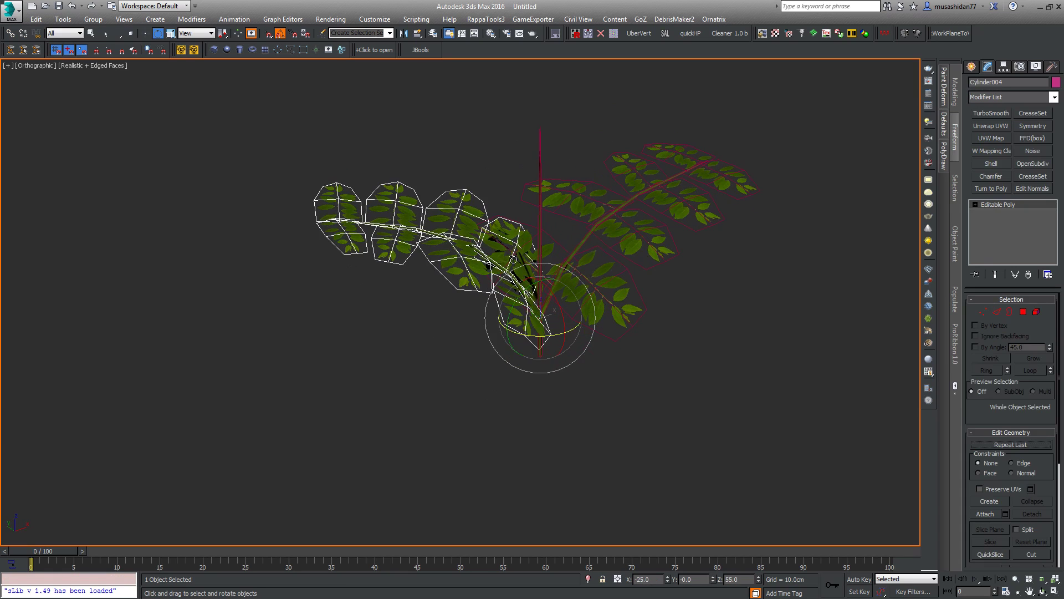
Raise the copied branch about 10.76 cm up the trunk
key("w")
left_click_drag(536, 287, 535, 258)
mouse_move(560, 261)
middle_mouse_down("alt")
mouse_move(624, 257)
mouse_move(604, 285)
mouse_move(454, 368)
middle_mouse_up("alt")
scroll(454, 368, "up", 5)
scroll(460, 301, "down", 5)
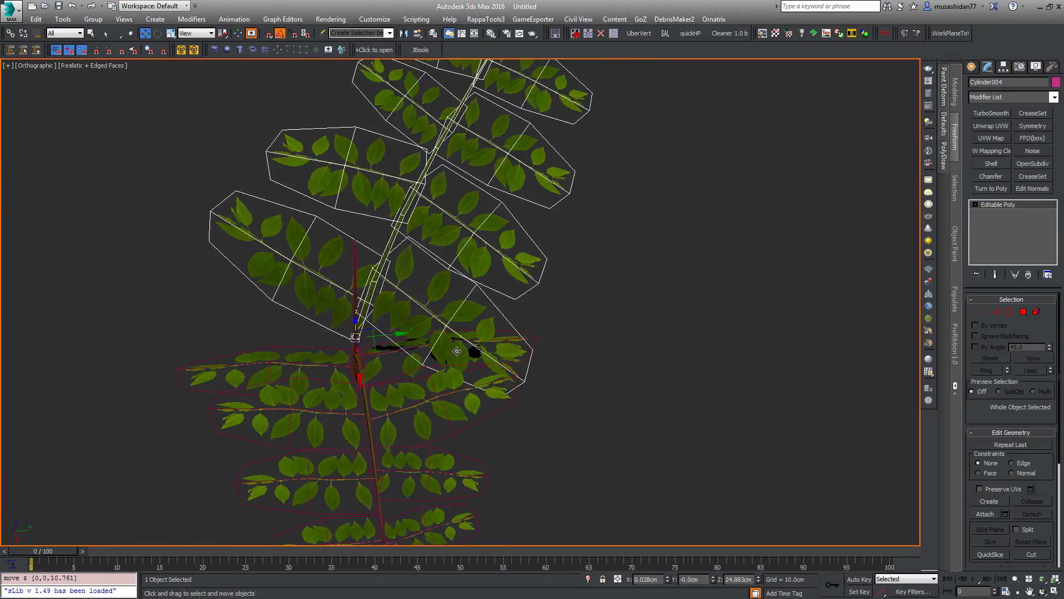
Rotate the copied branch slightly and raise it about another 2.53 cm along the trunk
mouse_move(461, 301)
middle_mouse_down("alt")
mouse_move(397, 307)
mouse_move(388, 292)
mouse_move(432, 318)
mouse_move(471, 311)
middle_mouse_up("alt")
right_click(471, 311)
left_click(481, 353)
left_click_drag(397, 329, 396, 343)
middle_click_drag(396, 344, 490, 318, "alt")
right_click(490, 318)
left_click(490, 332)
left_click_drag(315, 264, 315, 252)
middle_click_drag(314, 252, 332, 275, "alt")
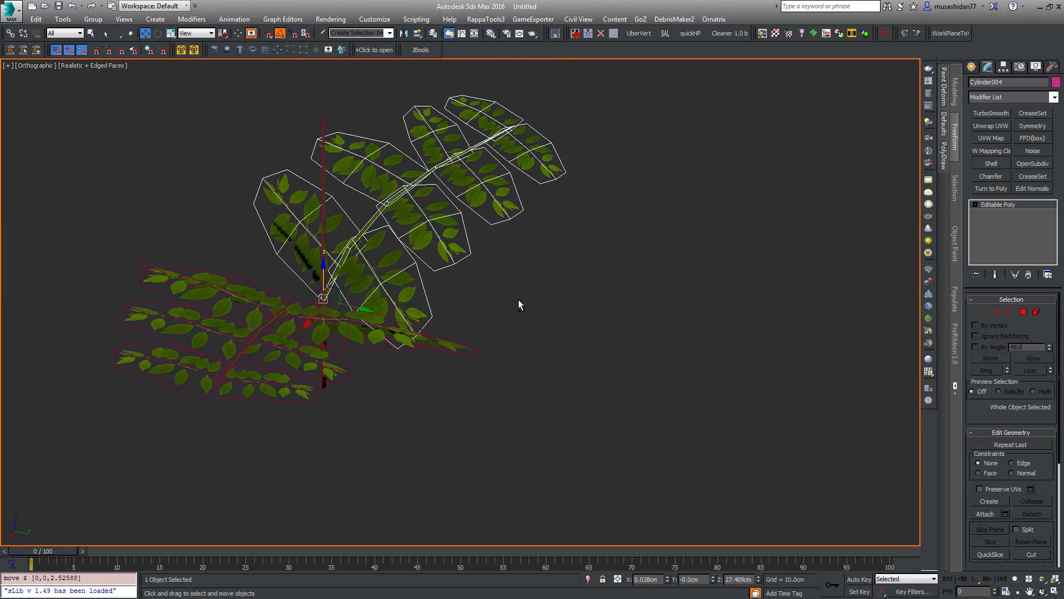
Rotate one lower leaf card of the copied branch in the Local coordinate system to vary its angle
left_click(386, 282)
right_click(386, 282)
left_click(395, 314)
middle_click_drag(395, 314, 416, 301, "alt")
left_click(197, 33)
left_click(189, 71)
left_click_drag(367, 296, 372, 281)
middle_click_drag(376, 278, 660, 281, "alt")
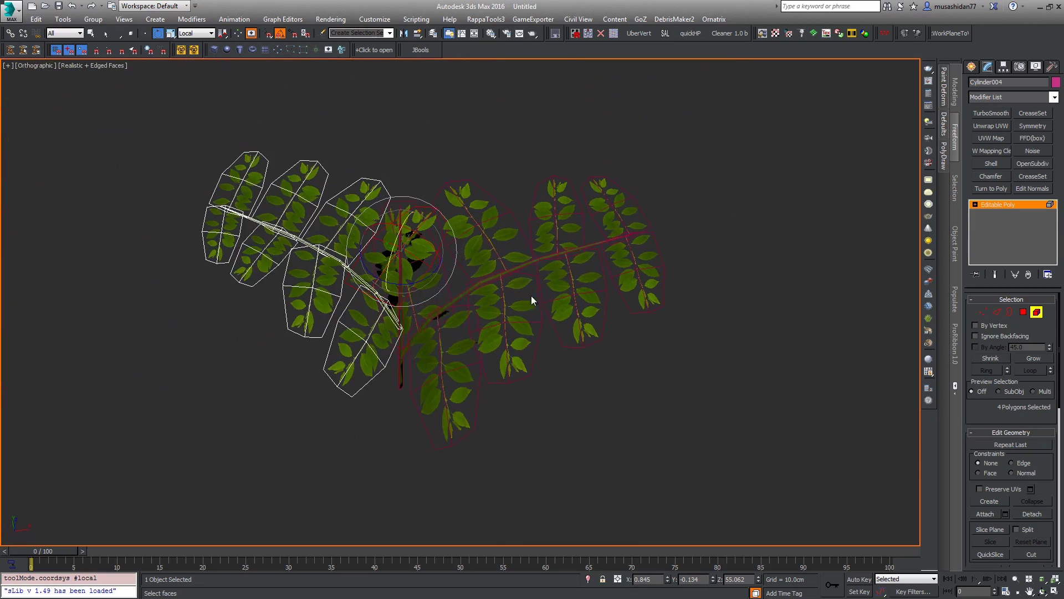
mouse_move(506, 305)
middle_mouse_down("alt")
mouse_move(501, 283)
mouse_move(477, 300)
mouse_move(497, 291)
mouse_move(499, 301)
middle_mouse_up("alt")
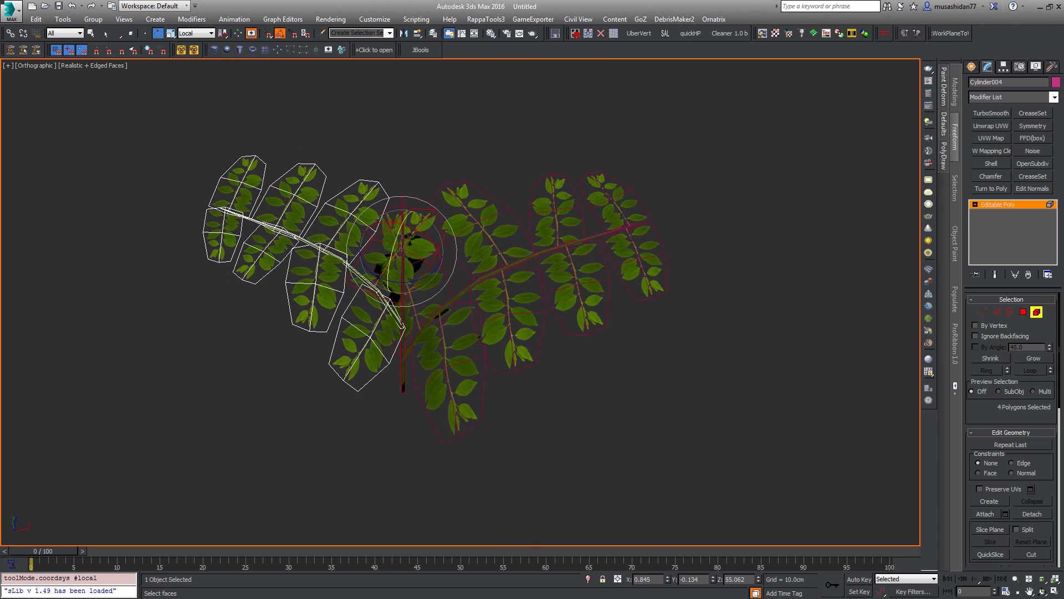
middle_click_drag(415, 359, 407, 399)
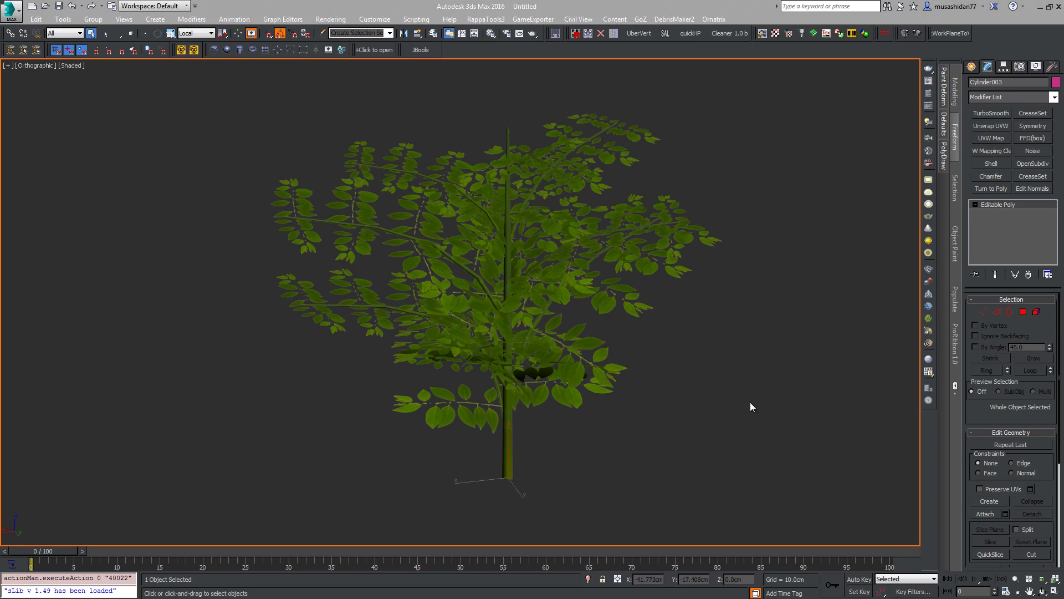
Examine the finished multi-branch plant from the sides and above in shaded display
mouse_move(751, 403)
middle_mouse_down("alt")
mouse_move(630, 394)
mouse_move(642, 375)
mouse_move(600, 382)
mouse_move(608, 387)
mouse_move(623, 373)
mouse_move(384, 251)
middle_mouse_up("alt")
middle_click_drag(334, 351, 616, 416, "alt")
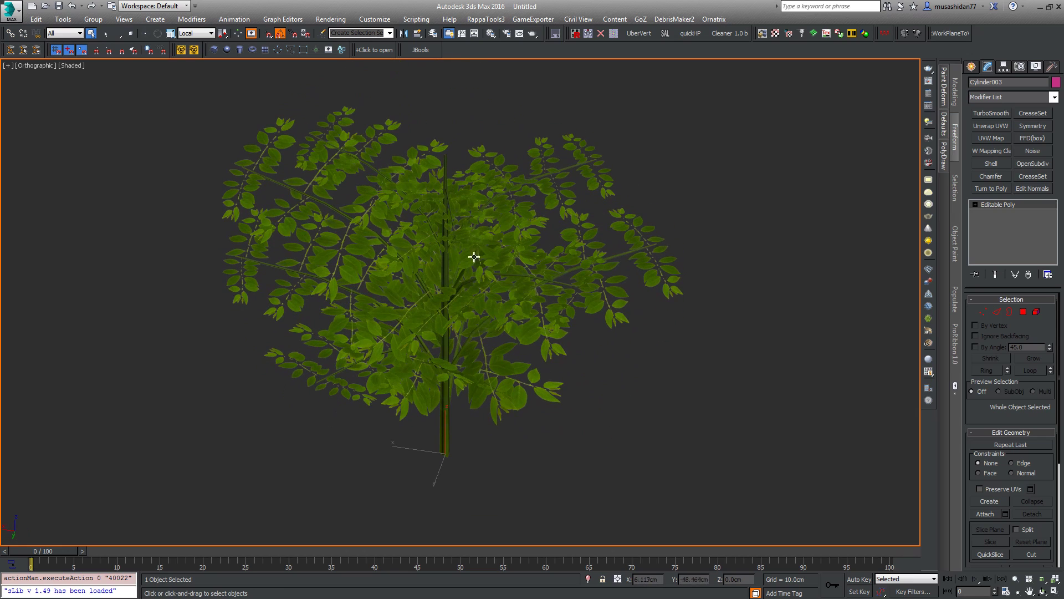
middle_click_drag(599, 317, 645, 273, "alt")
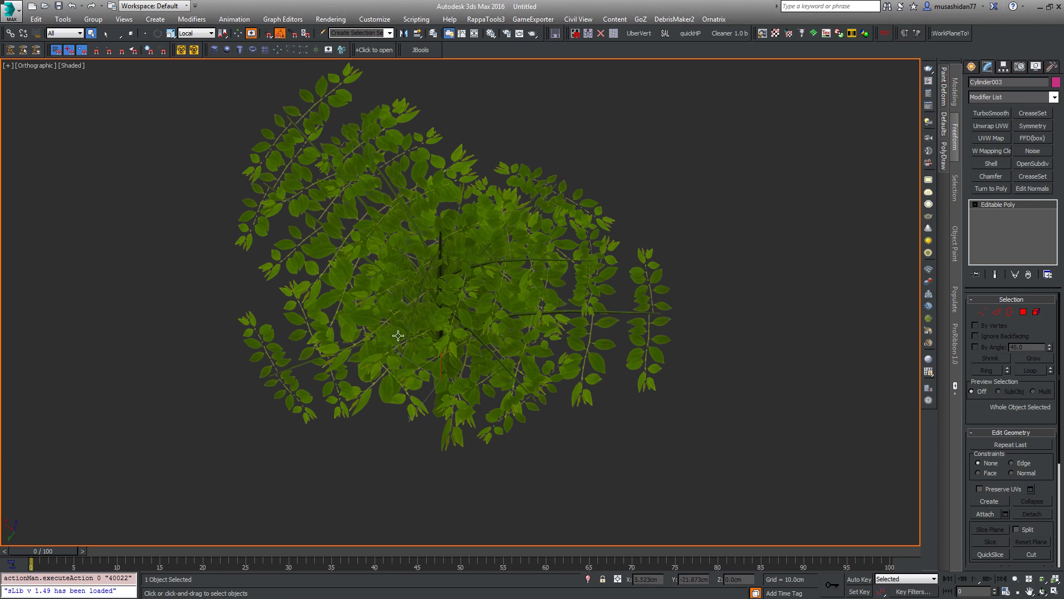
middle_click_drag(277, 341, 408, 201, "alt")
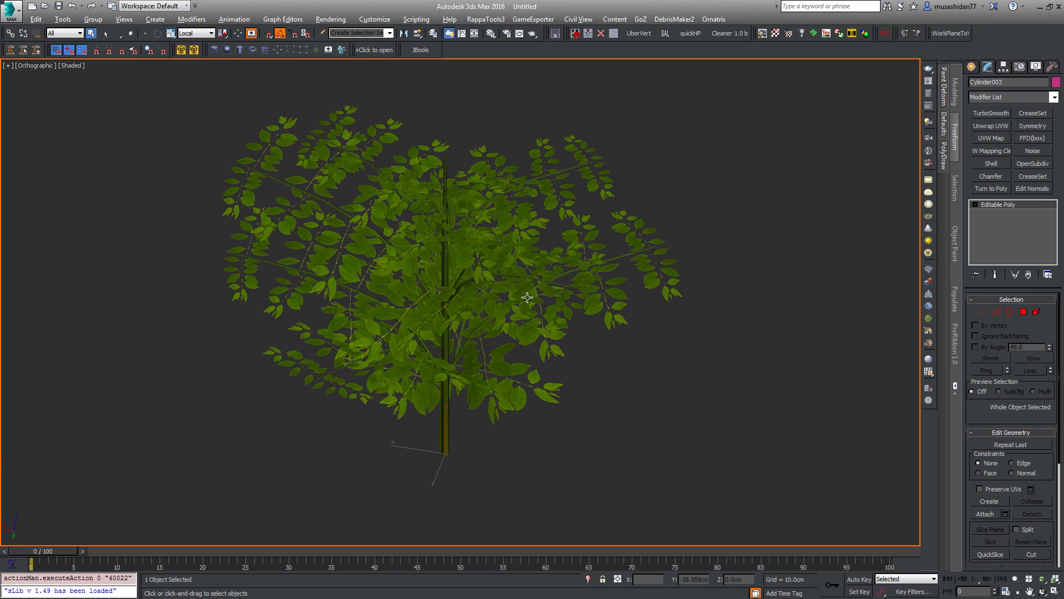
middle_click_drag(517, 288, 559, 273, "alt")
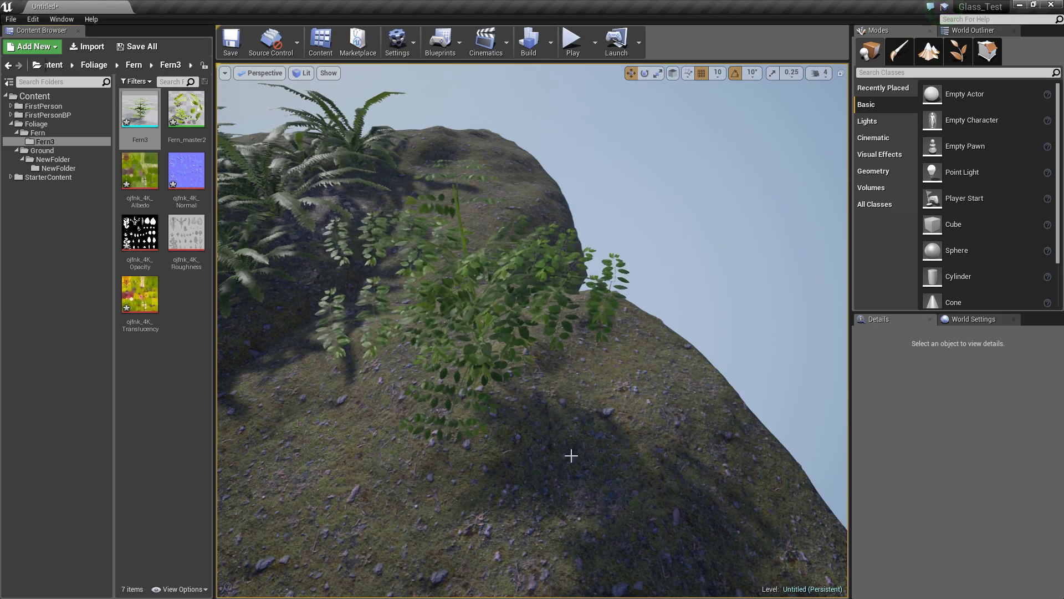
Inspect the plant placed on the rocky terrain in Unreal Engine and show the contents of the Fern folder
mouse_move(545, 427)
left_mouse_down("alt")
mouse_move(527, 423)
mouse_move(551, 419)
left_mouse_up("alt")
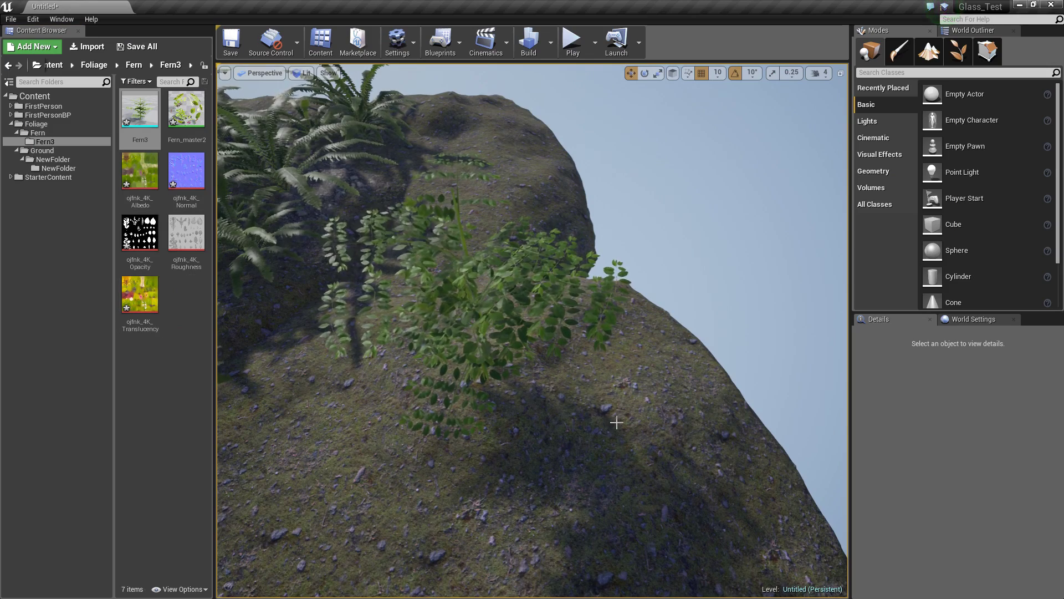
right_click_drag(655, 423, 596, 421)
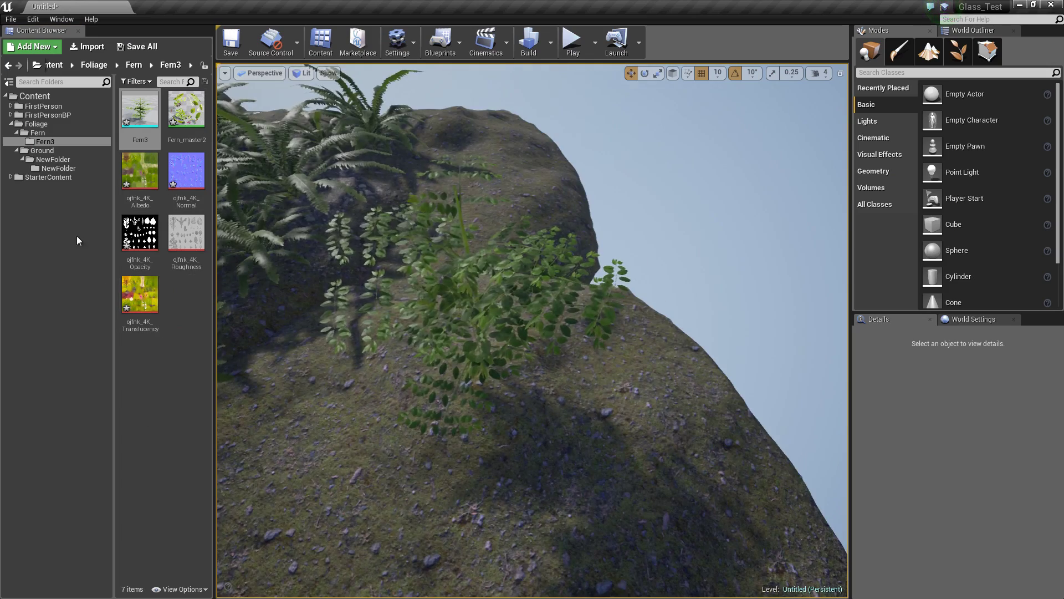
left_click(37, 133)
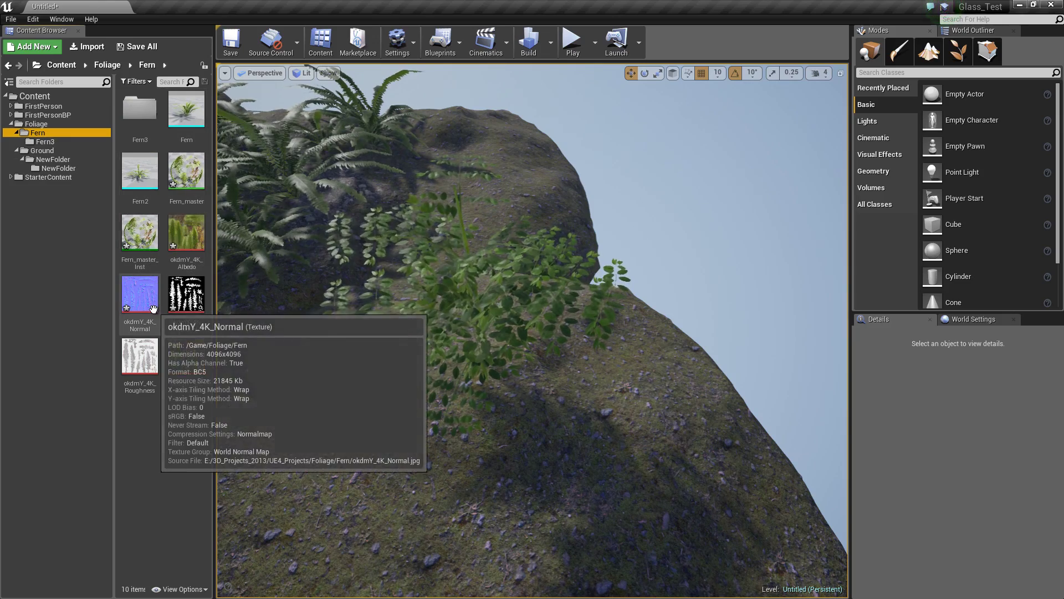
left_click_drag(555, 420, 612, 443, "alt")
right_click_drag(612, 443, 541, 410)
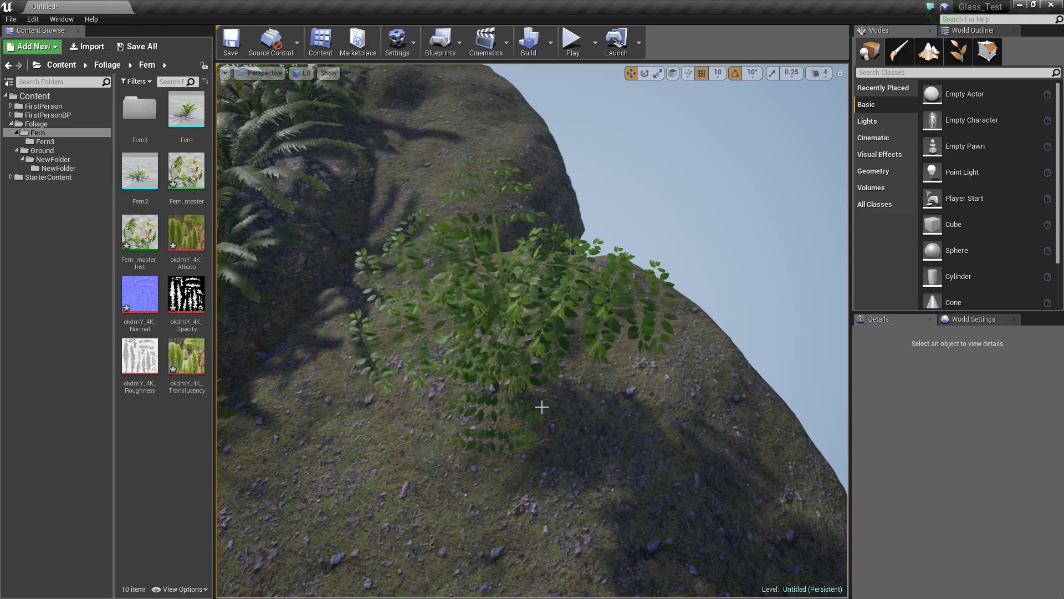